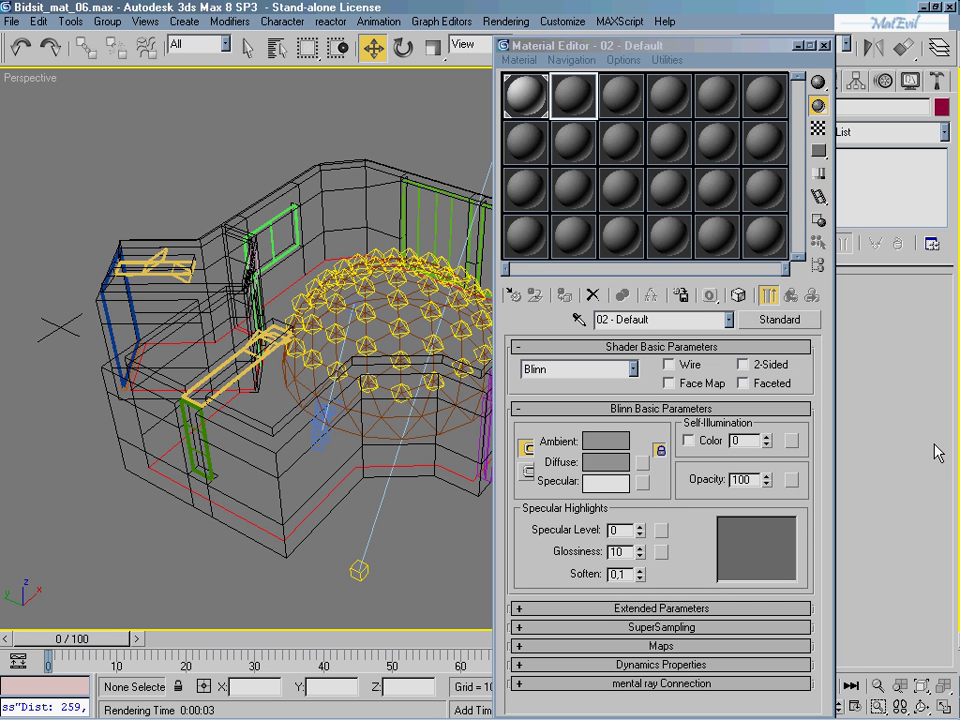
- Minimize the Material Editor and select the Direct01 directional sun light in the Perspective view
{"action": "left_click", "coordinate": [798, 46]}
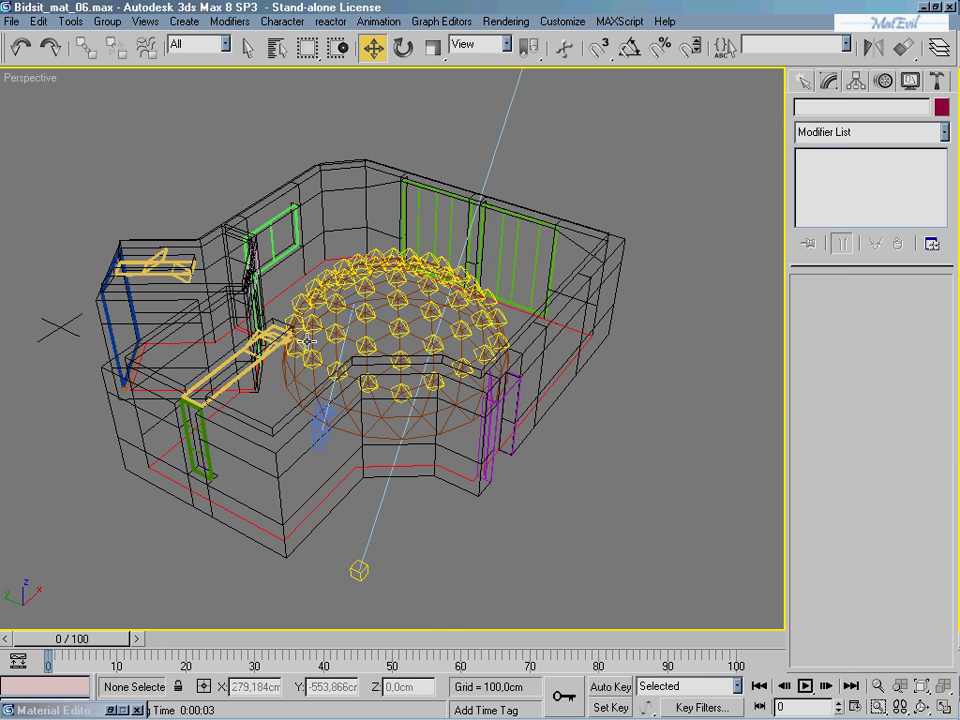
{"action": "middle_click_drag", "start_coordinate": [230, 258], "coordinate": [388, 447], "text": "alt"}
{"action": "scroll", "coordinate": [388, 447], "scroll_direction": "down", "scroll_amount": 5}
{"action": "scroll", "coordinate": [400, 420], "scroll_direction": "up", "scroll_amount": 8}
{"action": "scroll", "coordinate": [420, 380], "scroll_direction": "up", "scroll_amount": 2}
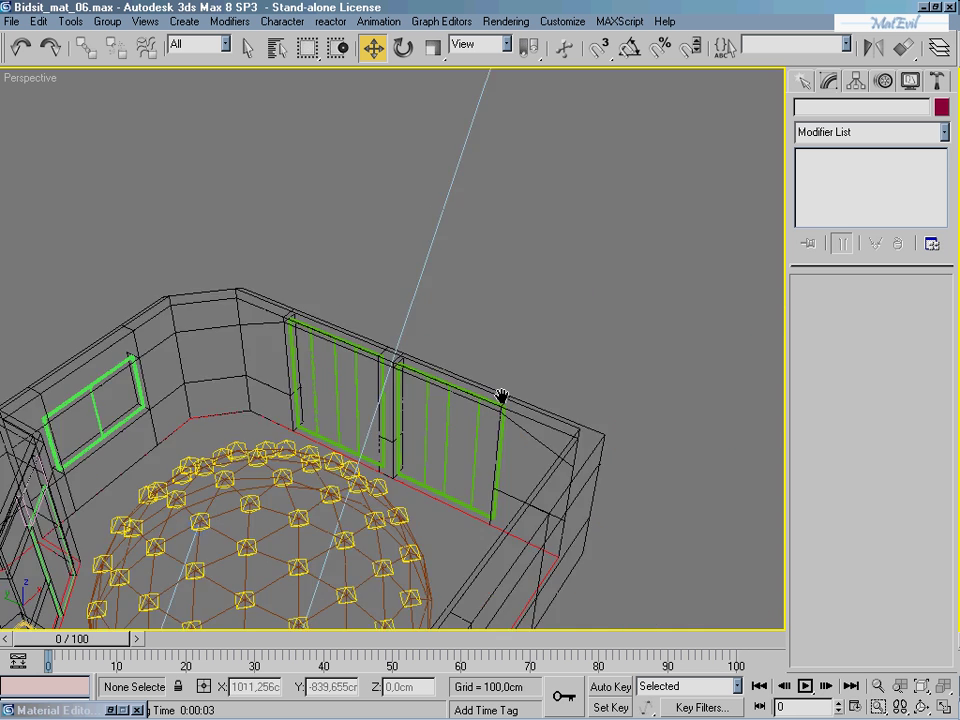
{"action": "scroll", "coordinate": [440, 345], "scroll_direction": "down", "scroll_amount": 1}
{"action": "scroll", "coordinate": [440, 345], "scroll_direction": "down", "scroll_amount": 3}
{"action": "scroll", "coordinate": [429, 429], "scroll_direction": "down", "scroll_amount": 5}
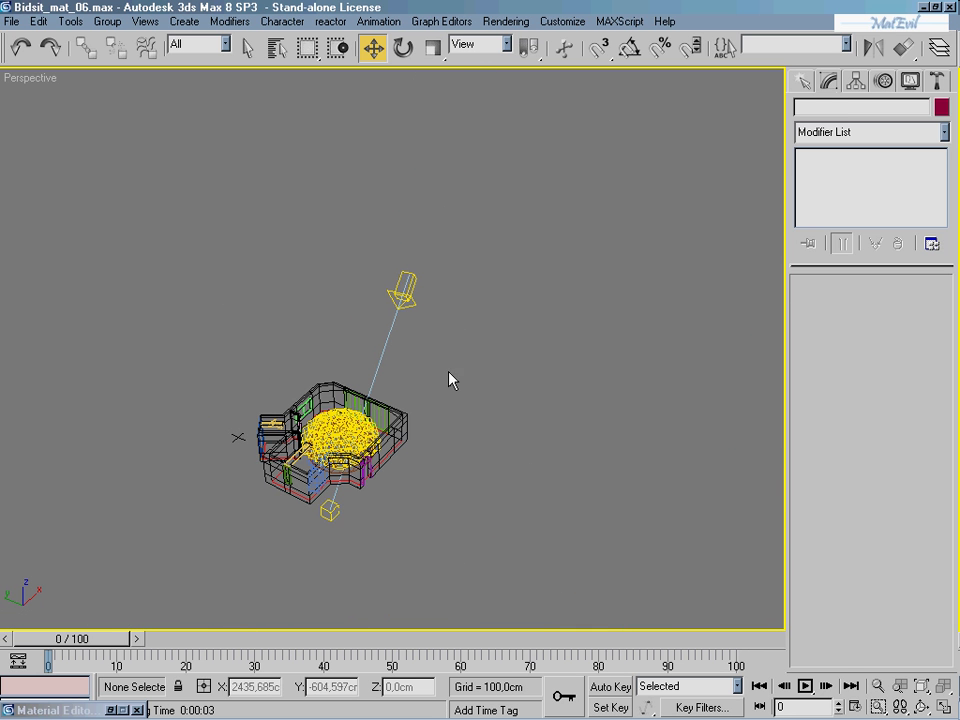
{"action": "left_click", "coordinate": [403, 300]}
{"action": "mouse_move", "coordinate": [428, 343]}
{"action": "middle_mouse_down", "text": "alt"}
{"action": "mouse_move", "coordinate": [510, 381]}
{"action": "mouse_move", "coordinate": [427, 428]}
{"action": "middle_mouse_up", "text": "alt"}
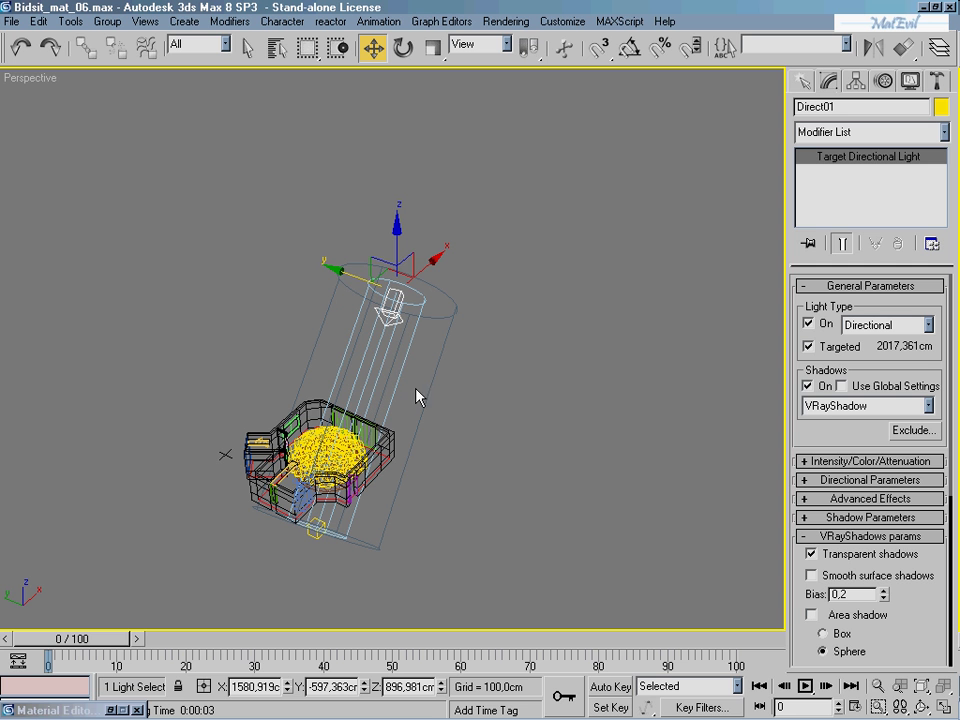
- Change Direct01's shadow type from VRayShadow to Ray Traced Shadows
{"action": "left_click", "coordinate": [866, 405]}
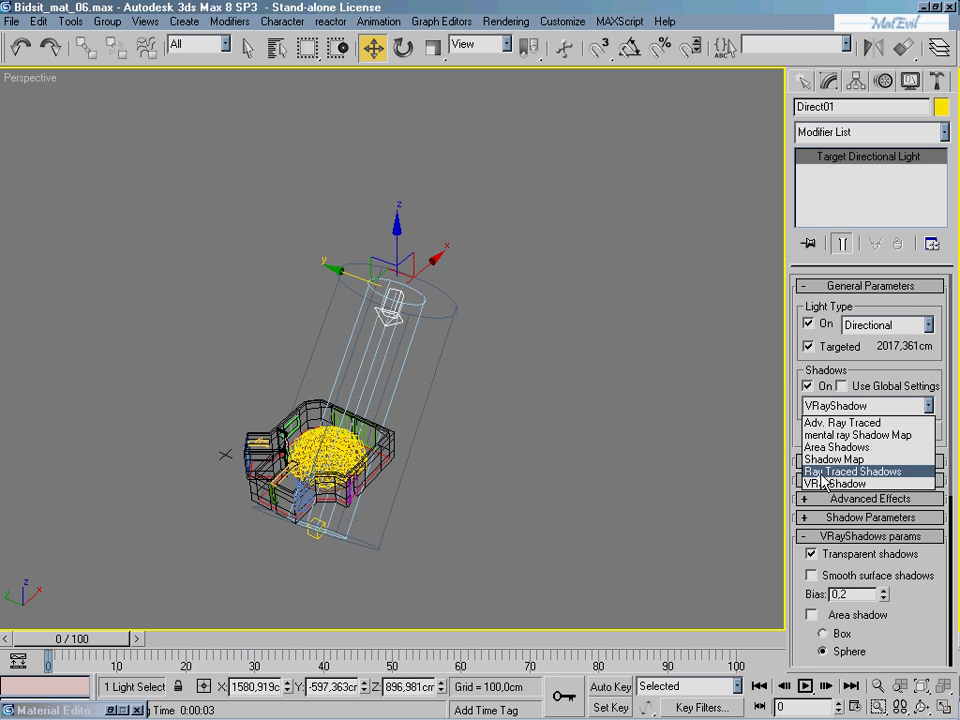
{"action": "left_click", "coordinate": [855, 471]}
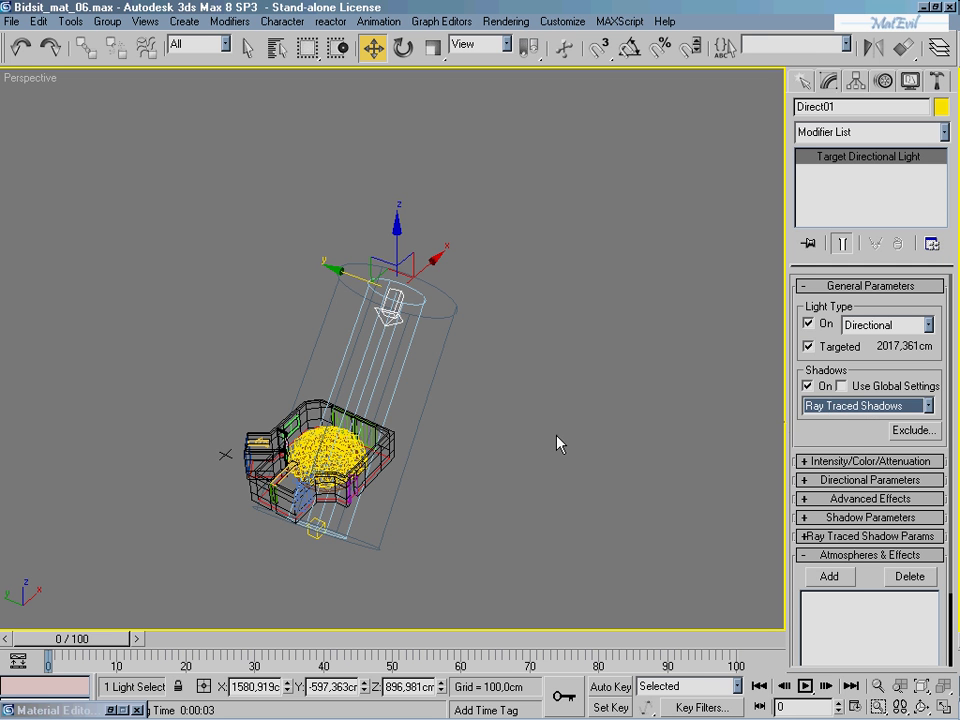
{"action": "middle_click_drag", "start_coordinate": [327, 438], "coordinate": [367, 418]}
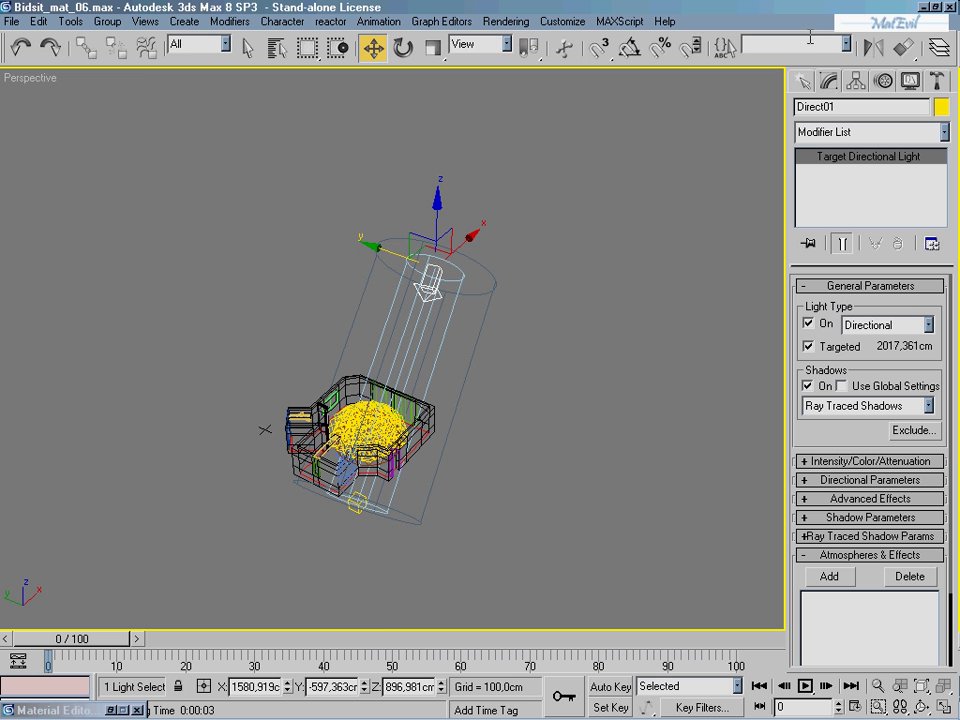
- Confirm in Render Scene's Assign Renderer rollout that Default Scanline Renderer is assigned
{"action": "left_click_drag", "start_coordinate": [811, 47], "coordinate": [572, 47]}
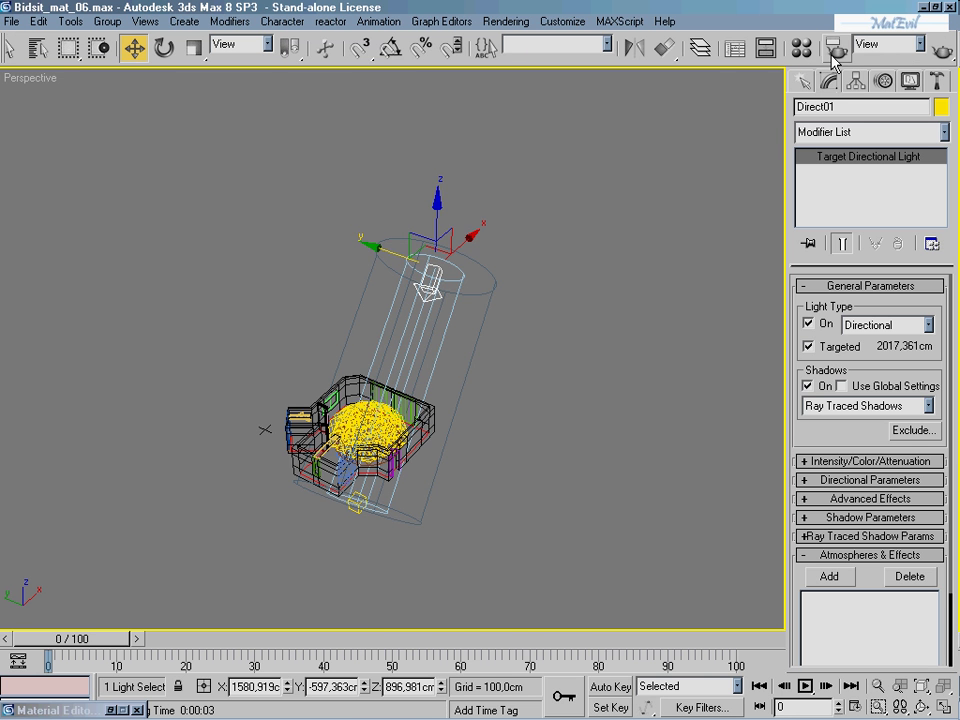
{"action": "key", "text": "F10"}
{"action": "left_click_drag", "start_coordinate": [629, 538], "coordinate": [574, 354]}
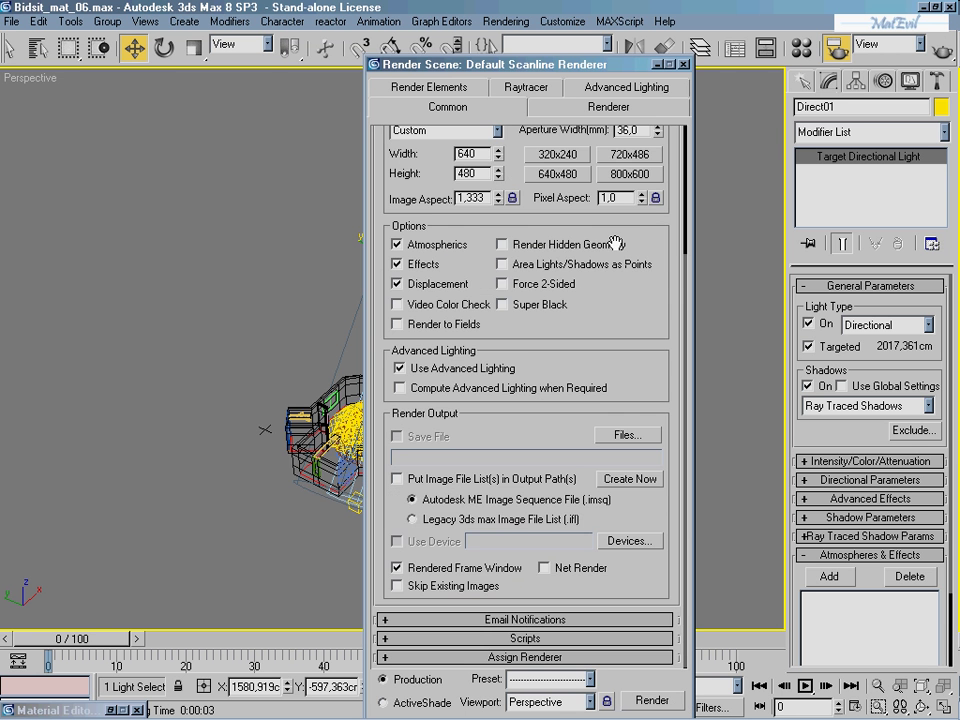
{"action": "left_click", "coordinate": [540, 655]}
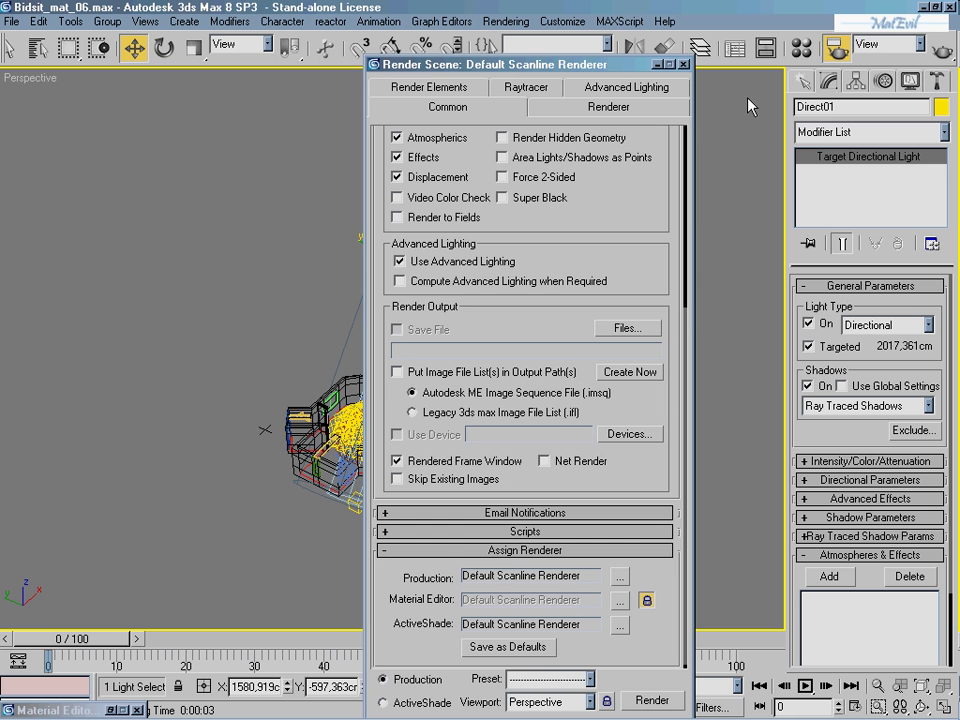
{"action": "left_click", "coordinate": [684, 64]}
- Close in on the back wall and select SlidingWindow02 (259 × 200 cm, opened 56%)
{"action": "scroll", "coordinate": [450, 400], "scroll_direction": "up", "scroll_amount": 4}
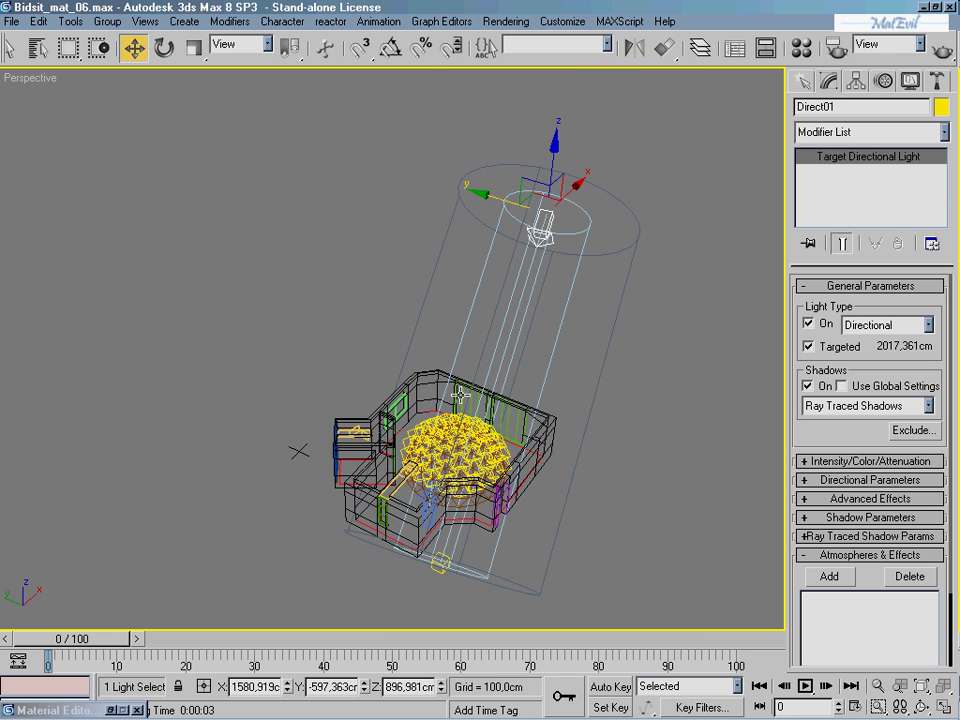
{"action": "mouse_move", "coordinate": [450, 400]}
{"action": "middle_mouse_down"}
{"action": "mouse_move", "coordinate": [517, 418]}
{"action": "mouse_move", "coordinate": [418, 377]}
{"action": "middle_mouse_up"}
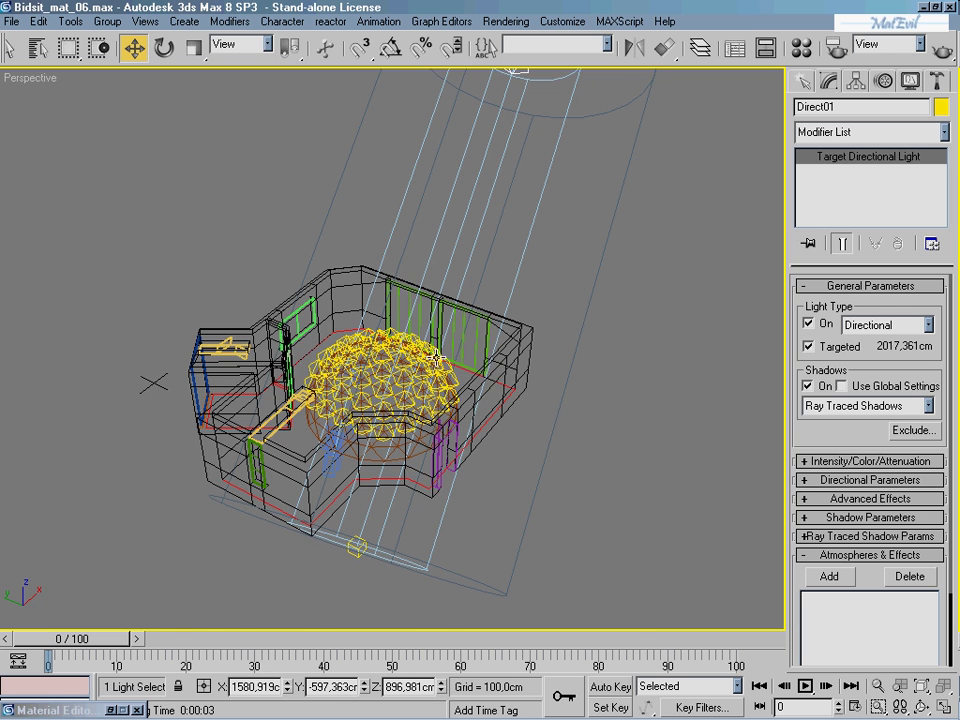
{"action": "scroll", "coordinate": [436, 358], "scroll_direction": "up", "scroll_amount": 1}
{"action": "scroll", "coordinate": [436, 360], "scroll_direction": "up", "scroll_amount": 3}
{"action": "scroll", "coordinate": [436, 360], "scroll_direction": "down", "scroll_amount": 4}
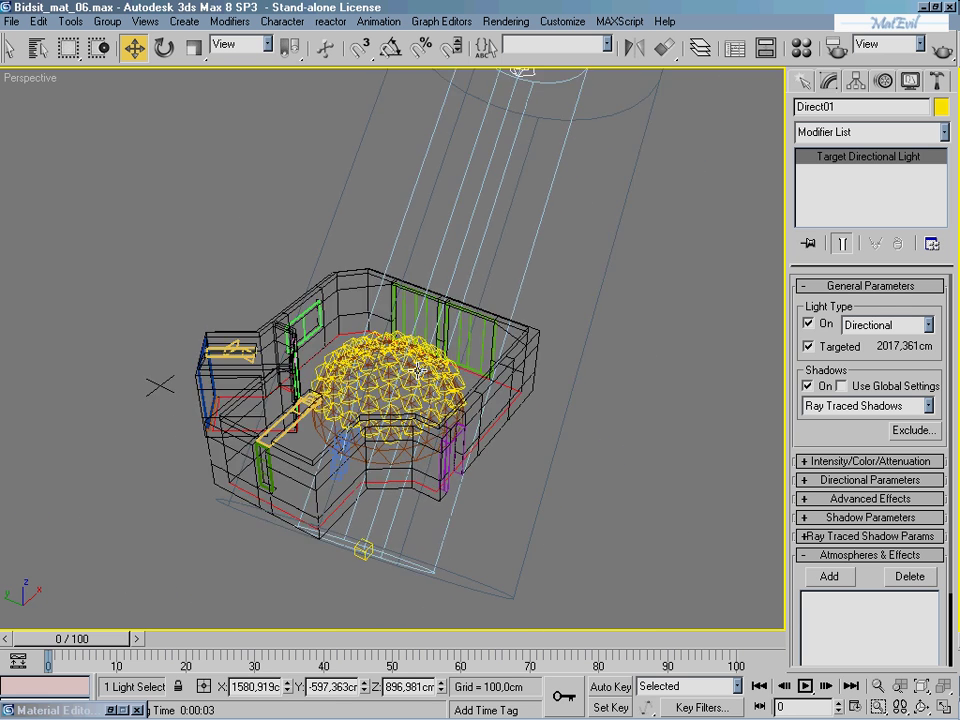
{"action": "scroll", "coordinate": [418, 371], "scroll_direction": "up", "scroll_amount": 4}
{"action": "middle_click_drag", "start_coordinate": [384, 452], "coordinate": [410, 276]}
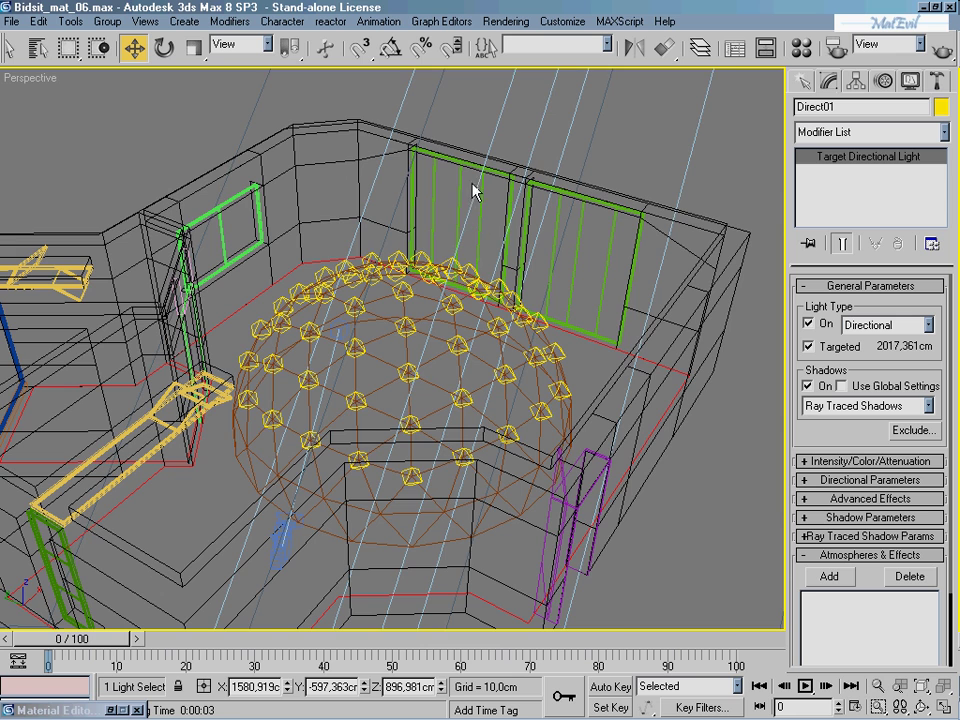
{"action": "mouse_move", "coordinate": [291, 284]}
{"action": "middle_mouse_down", "text": "alt"}
{"action": "mouse_move", "coordinate": [414, 336]}
{"action": "mouse_move", "coordinate": [268, 351]}
{"action": "mouse_move", "coordinate": [403, 341]}
{"action": "mouse_move", "coordinate": [458, 285]}
{"action": "middle_mouse_up", "text": "alt"}
{"action": "scroll", "coordinate": [458, 285], "scroll_direction": "up", "scroll_amount": 4}
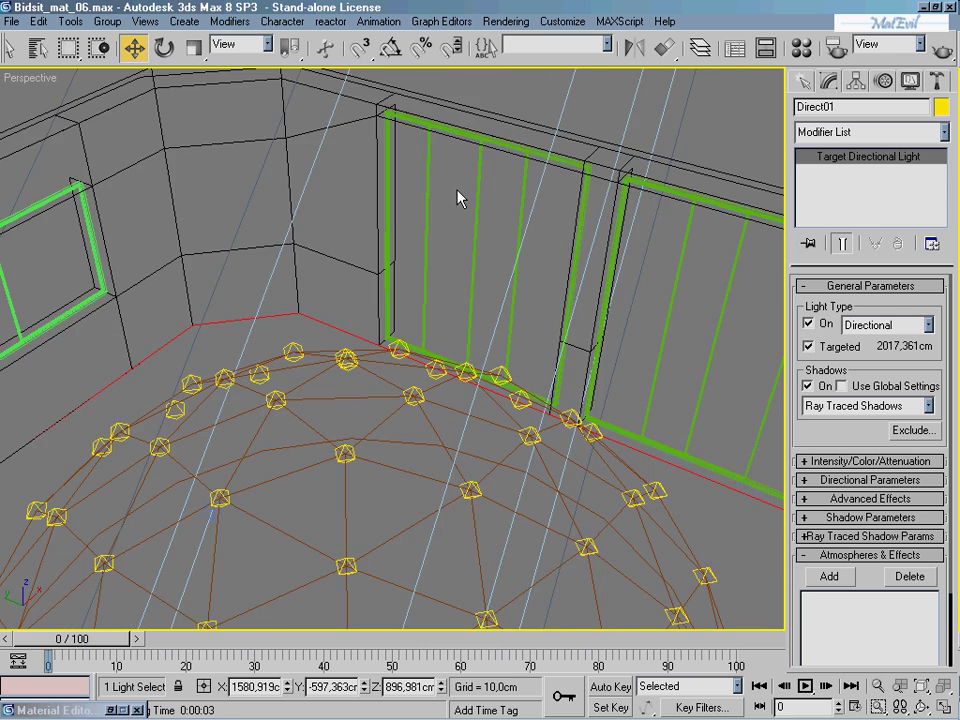
{"action": "left_click", "coordinate": [478, 192]}
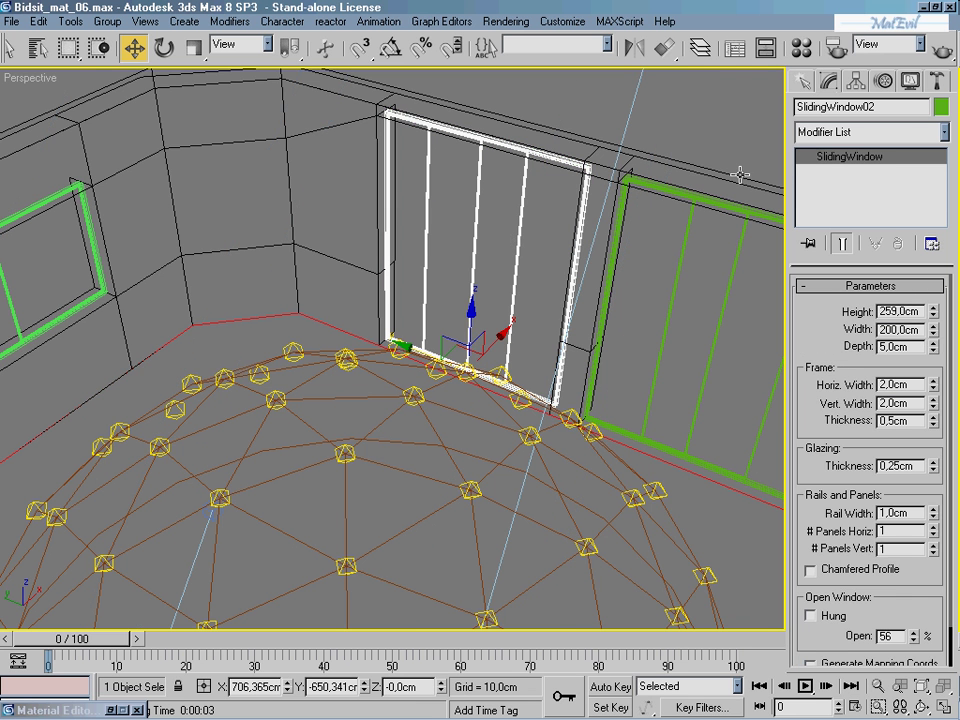
- Restore the Material Editor and load the AecTemplates.mat library in the Material/Map Browser
{"action": "left_click", "coordinate": [802, 48]}
{"action": "left_click_drag", "start_coordinate": [634, 43], "coordinate": [424, 14]}
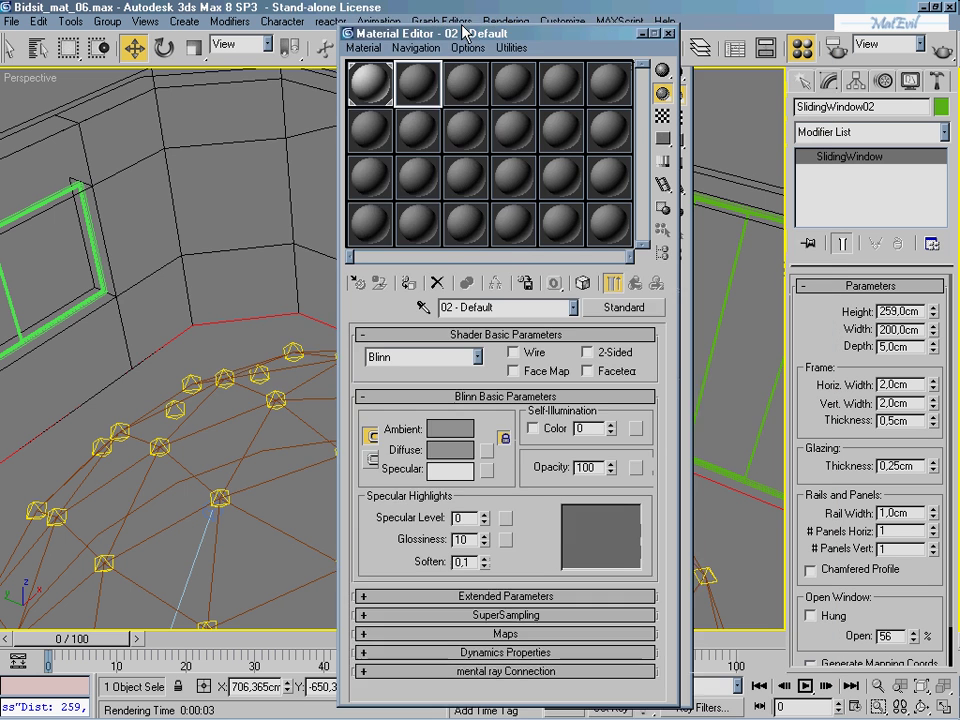
{"action": "left_click", "coordinate": [585, 290]}
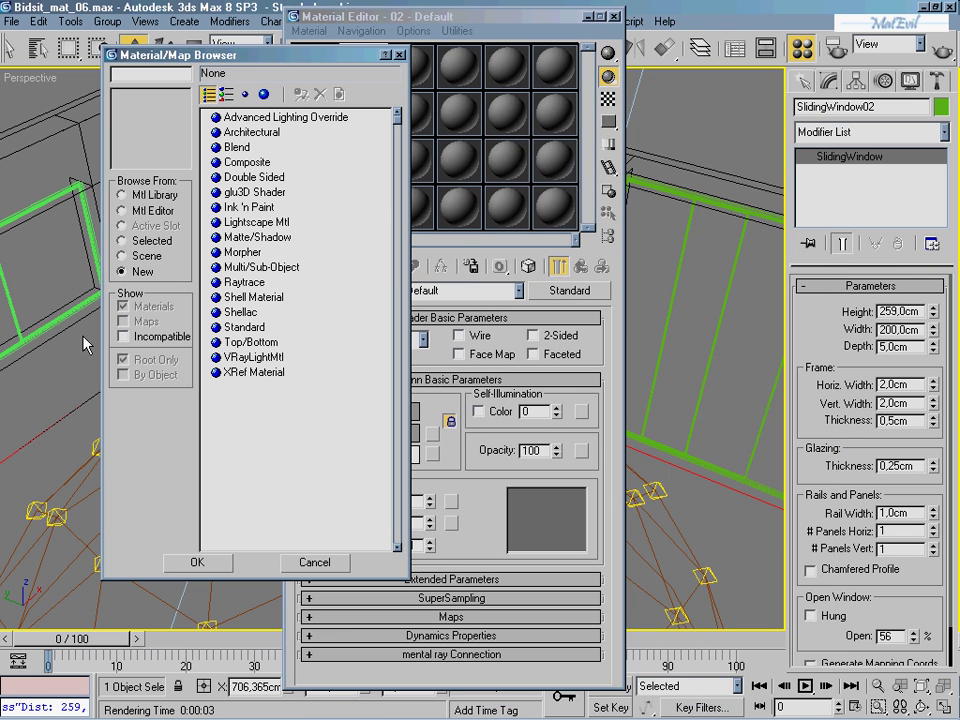
{"action": "left_click", "coordinate": [143, 200]}
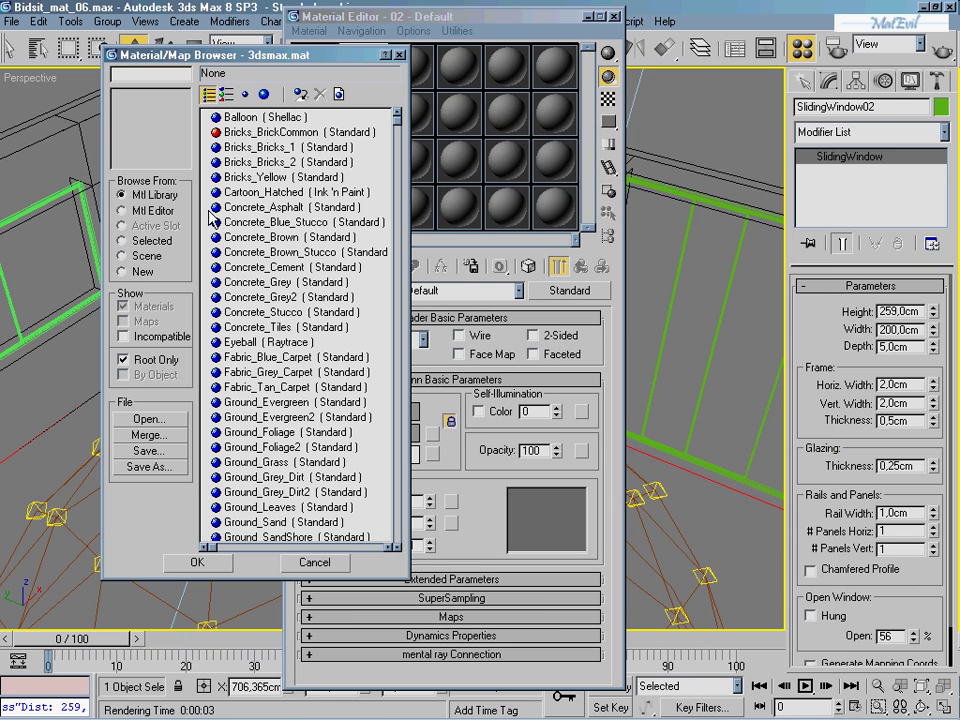
{"action": "left_click", "coordinate": [148, 419]}
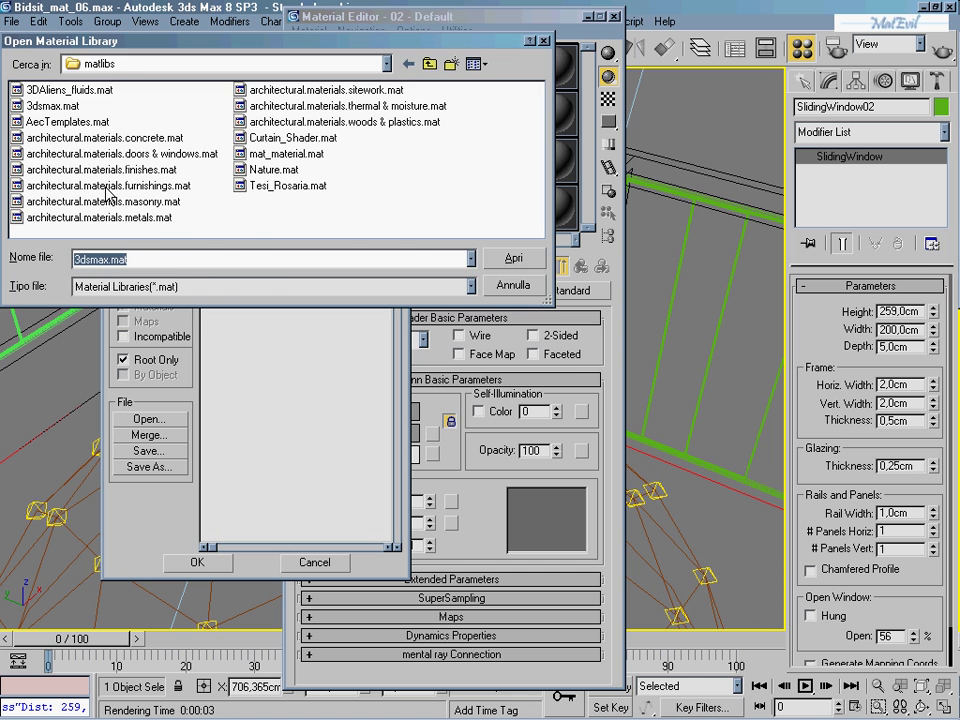
{"action": "left_click_drag", "start_coordinate": [140, 46], "coordinate": [248, 143]}
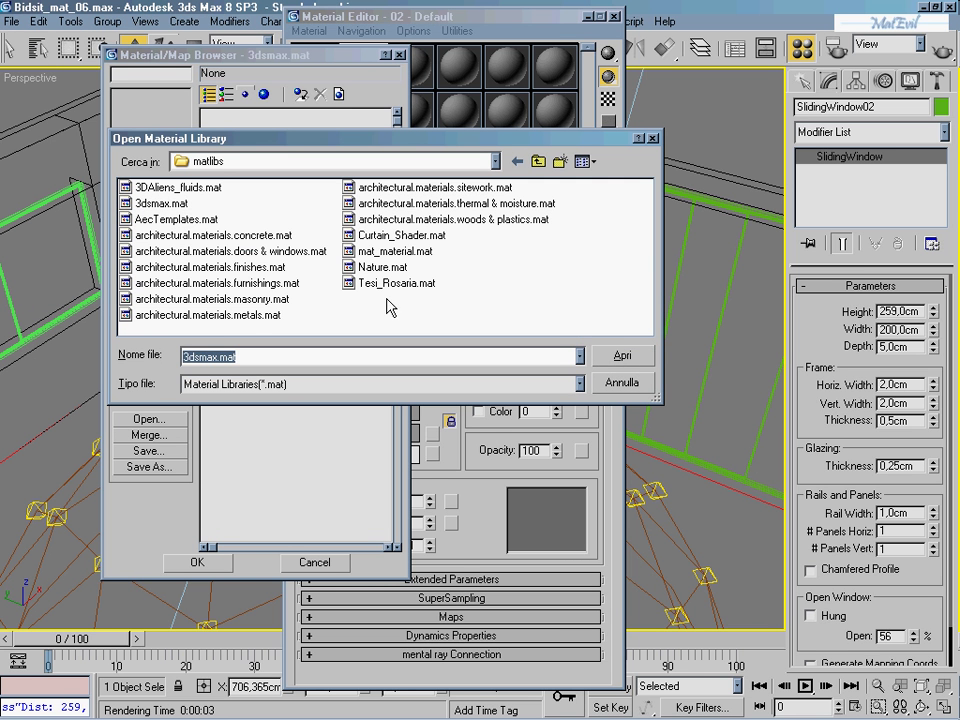
{"action": "left_click", "coordinate": [160, 221]}
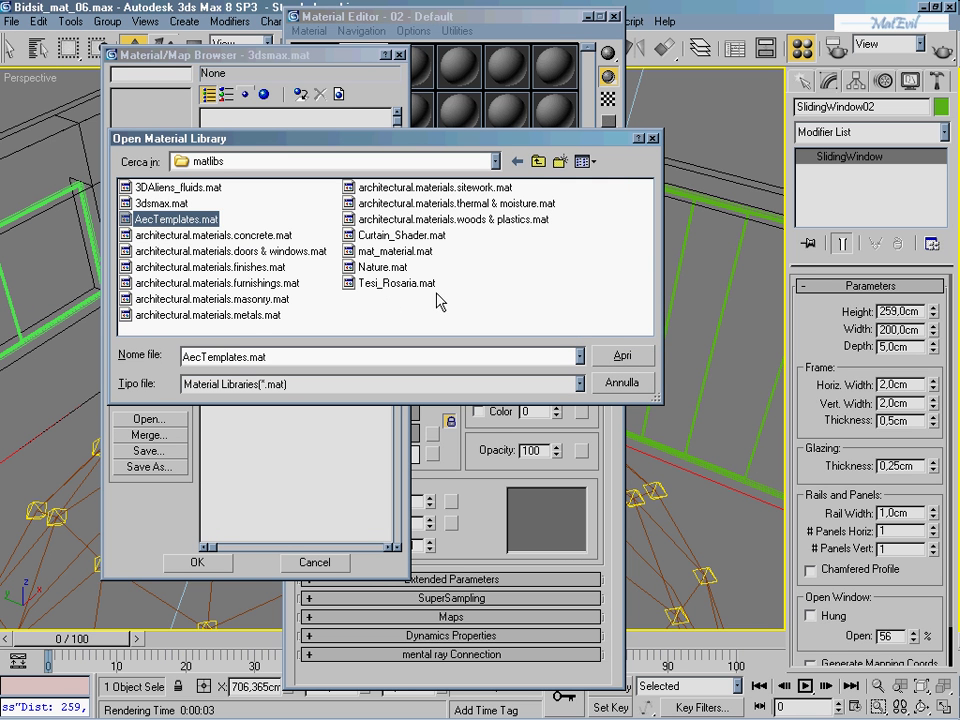
{"action": "left_click", "coordinate": [617, 359]}
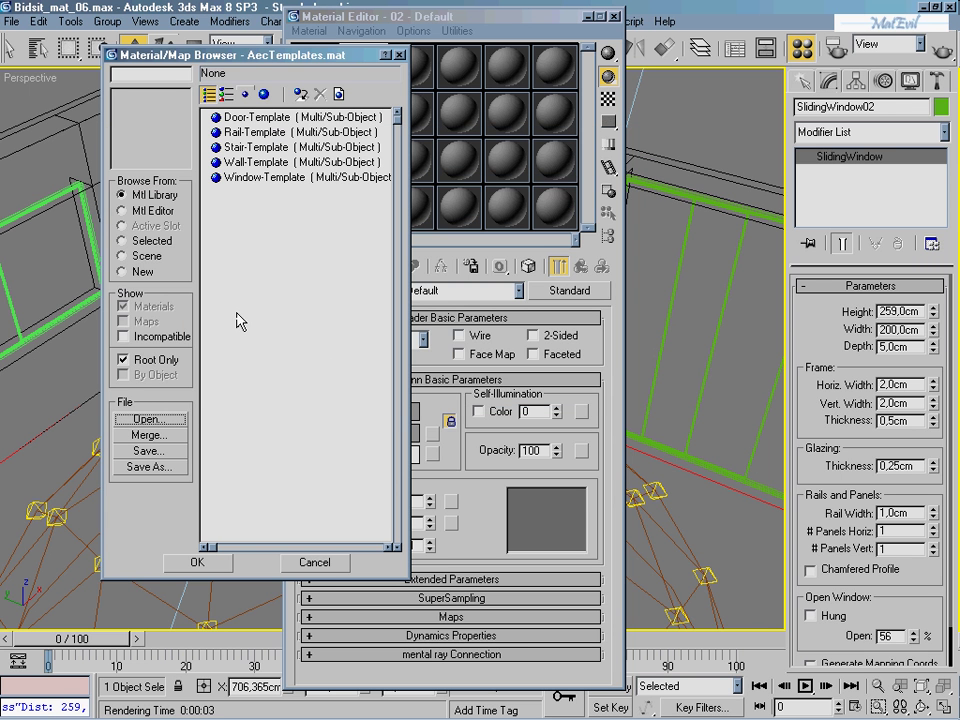
- Pick Window-Template from the library, keeping the old material as a sub-material
{"action": "left_click", "coordinate": [253, 118]}
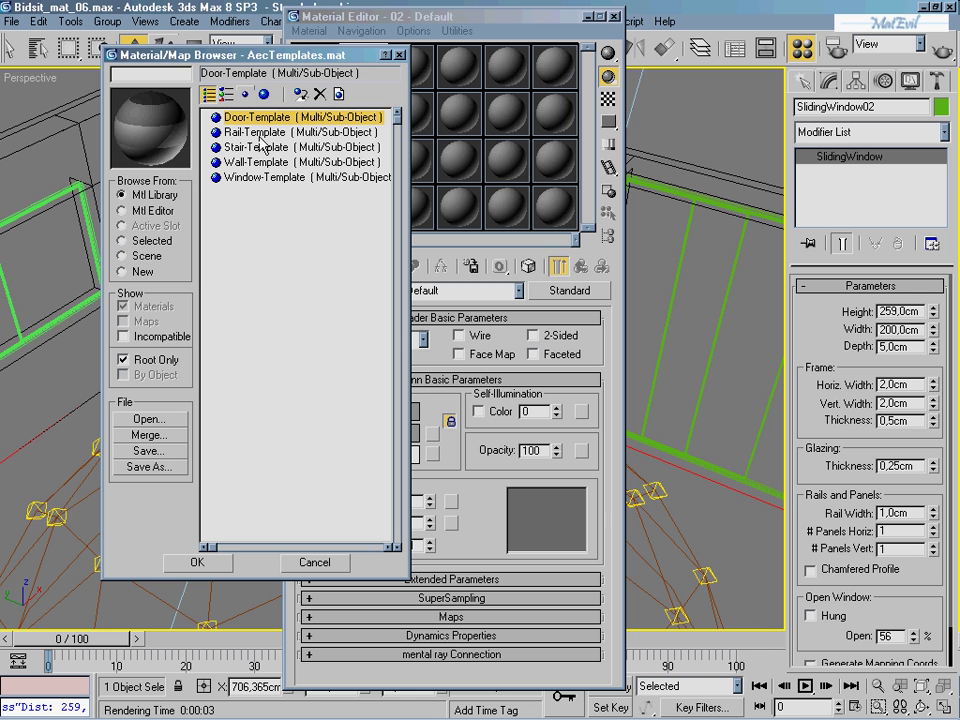
{"action": "left_click", "coordinate": [260, 132]}
{"action": "left_click", "coordinate": [260, 147]}
{"action": "left_click", "coordinate": [275, 162]}
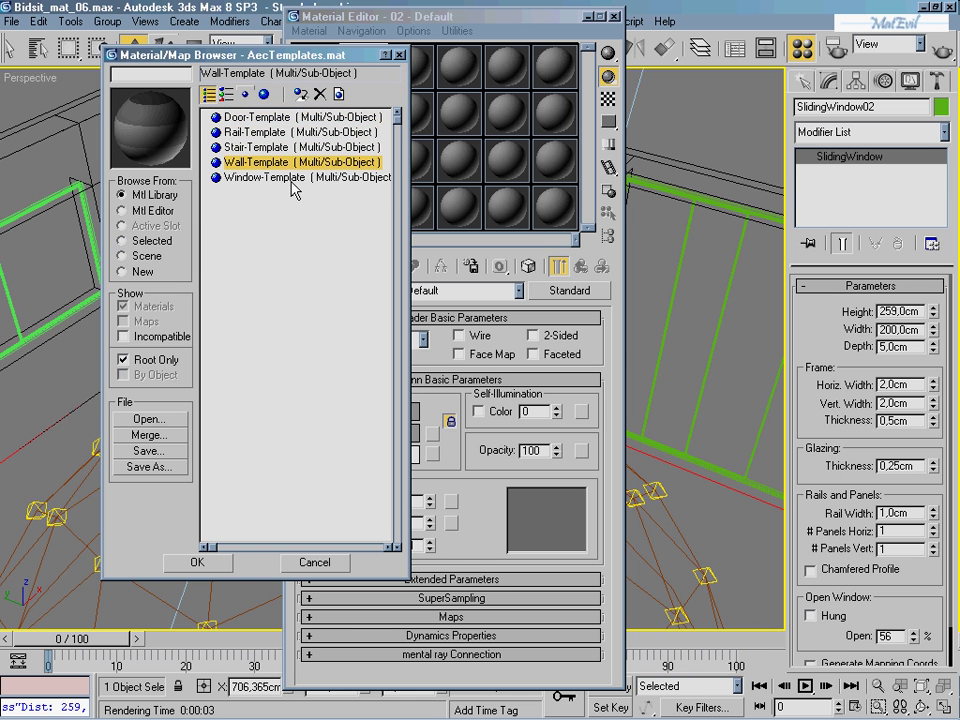
{"action": "left_click", "coordinate": [278, 180]}
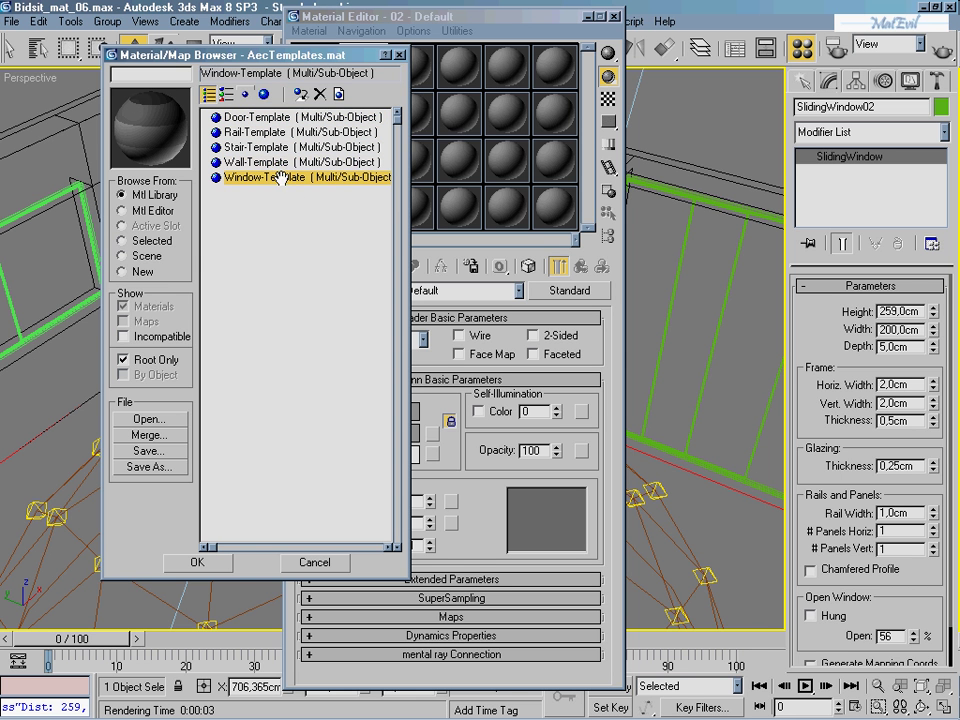
{"action": "left_click", "coordinate": [210, 564]}
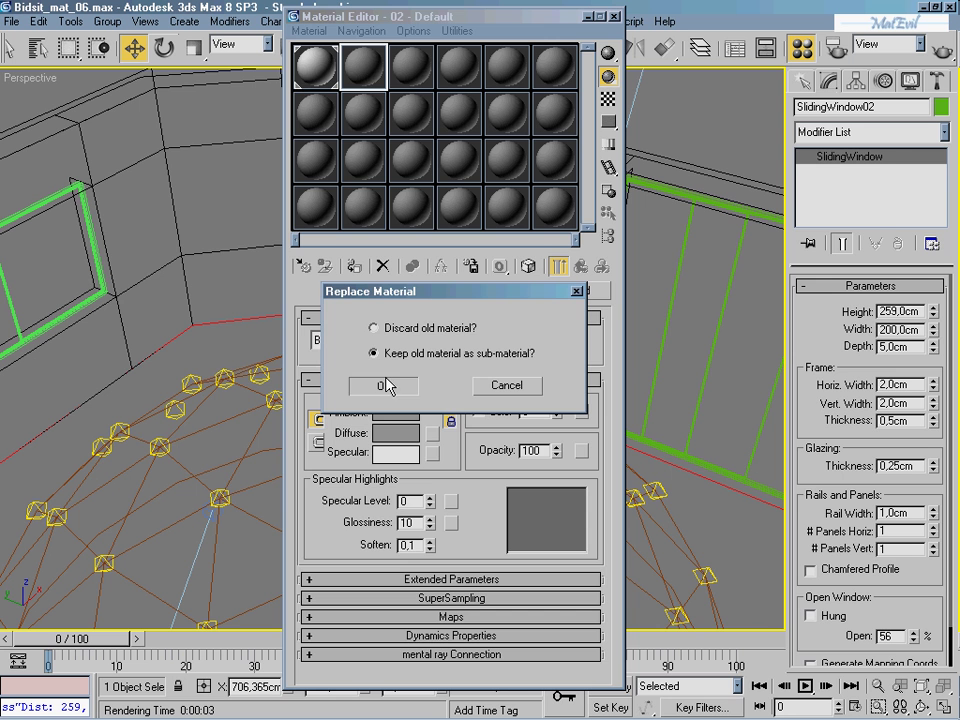
{"action": "left_click", "coordinate": [387, 384]}
{"action": "left_click_drag", "start_coordinate": [415, 20], "coordinate": [145, 94]}
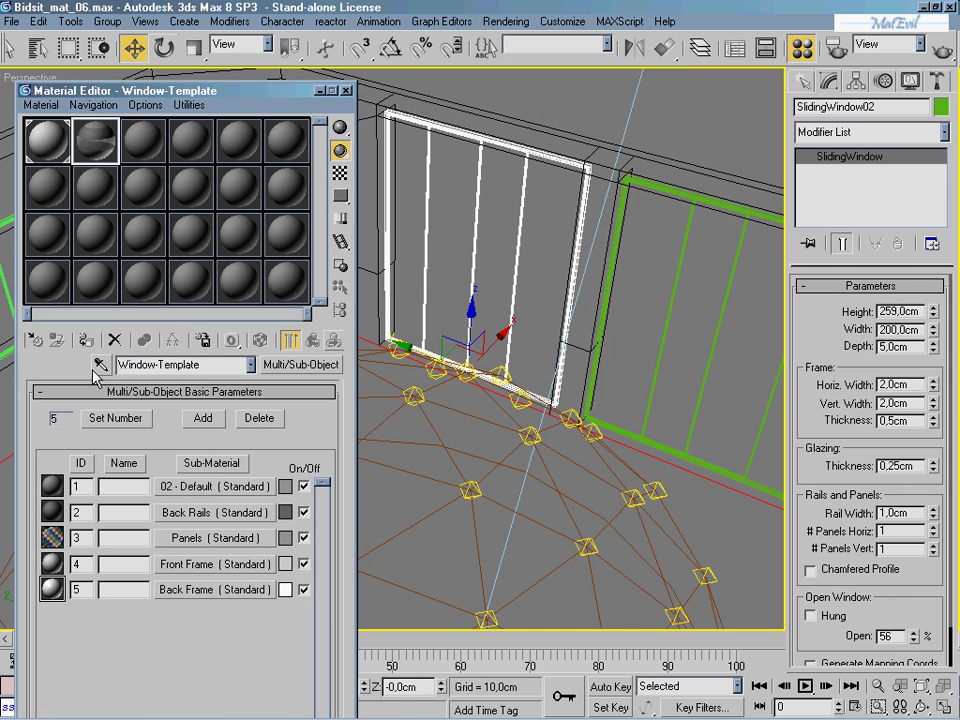
- Apply Window-Template to the selected sliding window, then select SlidingWindow03 and the left-wall window
{"action": "left_click", "coordinate": [86, 340]}
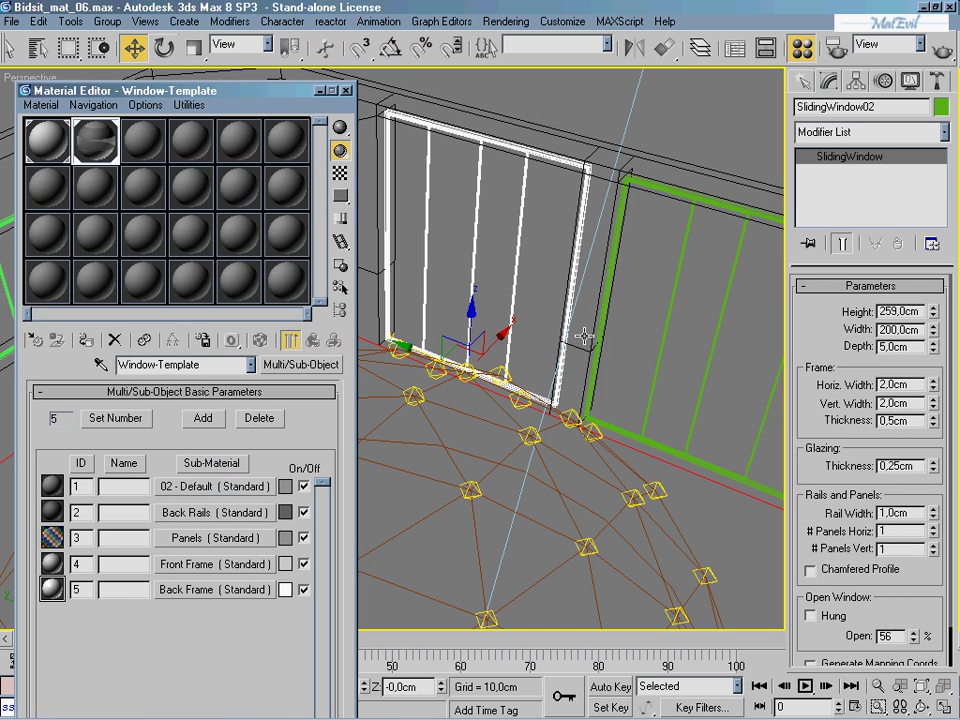
{"action": "left_click", "coordinate": [672, 323]}
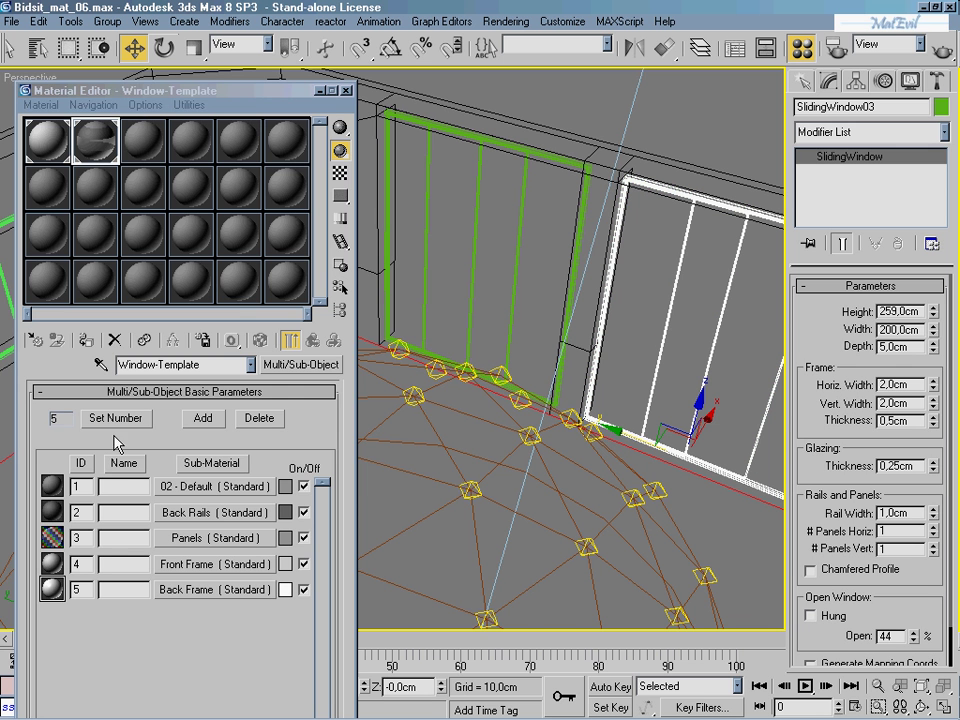
{"action": "left_click", "coordinate": [88, 341]}
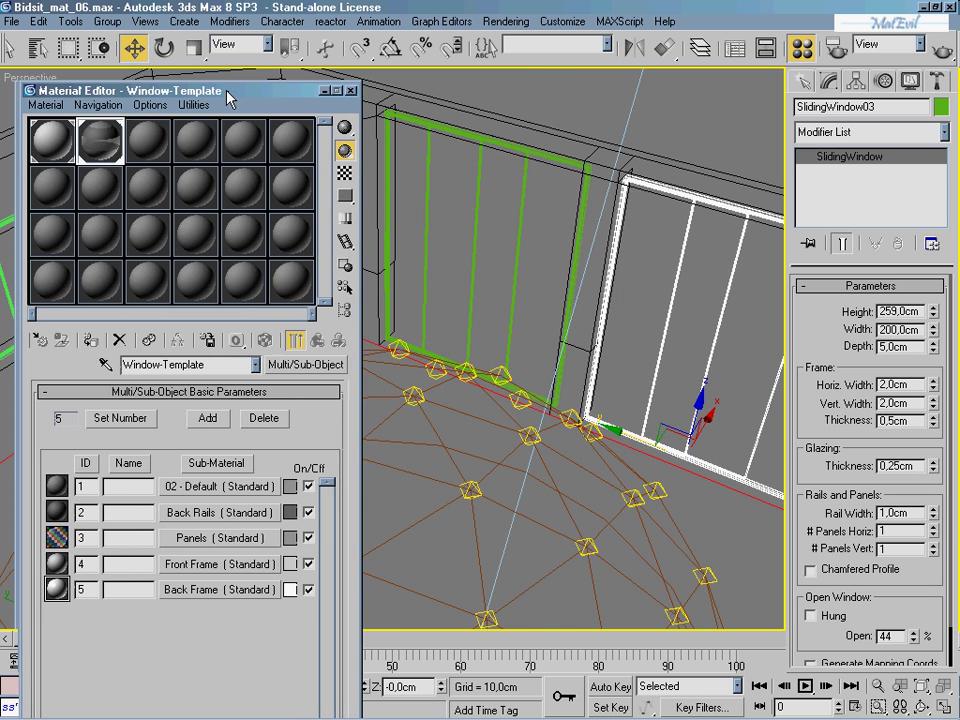
{"action": "left_click_drag", "start_coordinate": [227, 94], "coordinate": [448, 88]}
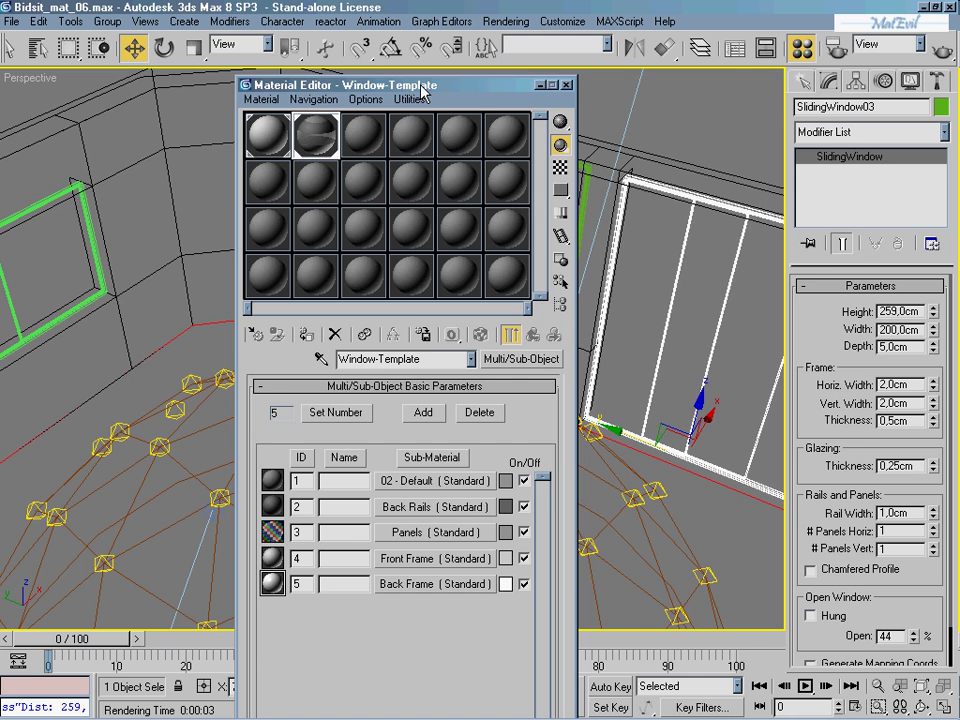
{"action": "left_click_drag", "start_coordinate": [422, 90], "coordinate": [698, 86]}
{"action": "left_click", "coordinate": [12, 300]}
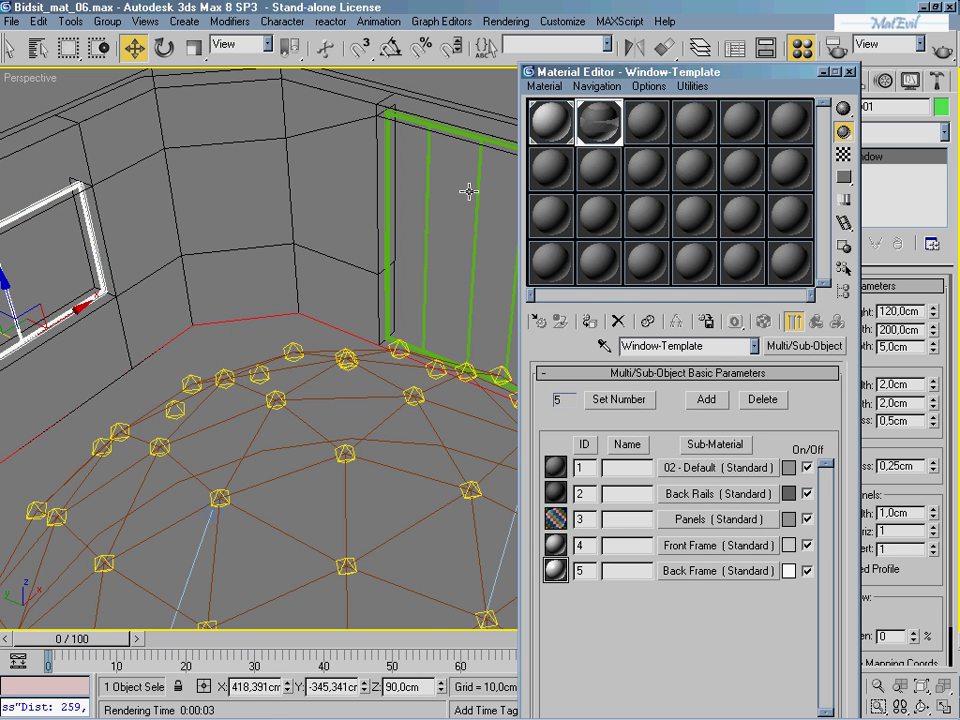
- Close the Material Editor and switch the viewport to the Camera01 view
{"action": "mouse_move", "coordinate": [467, 188]}
{"action": "middle_mouse_down"}
{"action": "mouse_move", "coordinate": [412, 258]}
{"action": "mouse_move", "coordinate": [435, 317]}
{"action": "mouse_move", "coordinate": [394, 266]}
{"action": "middle_mouse_up"}
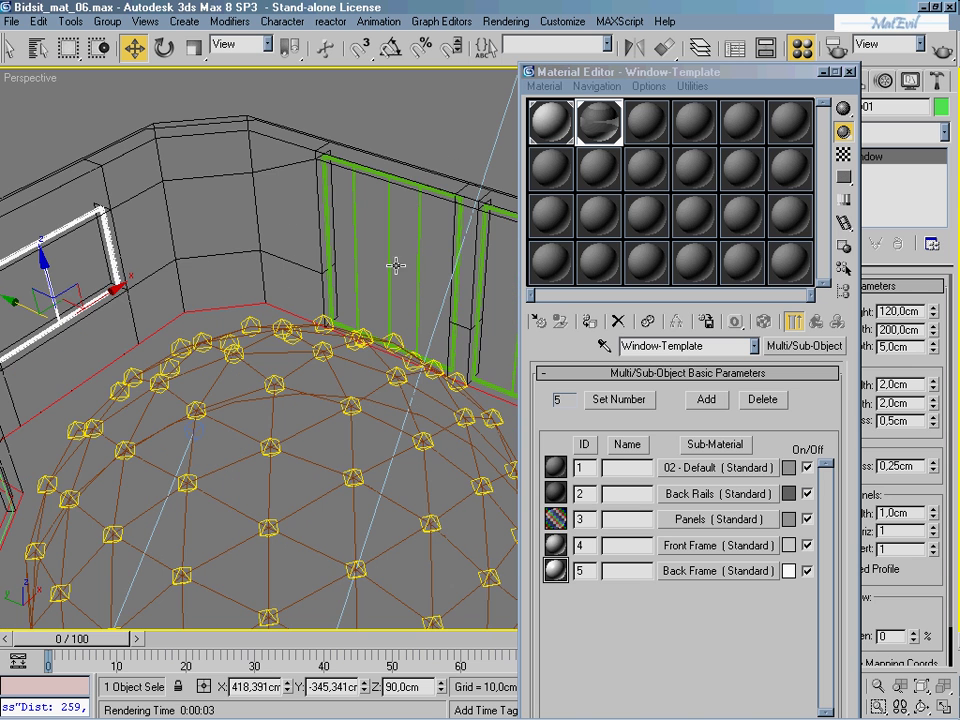
{"action": "left_click", "coordinate": [849, 72]}
{"action": "middle_click_drag", "start_coordinate": [484, 334], "coordinate": [435, 349], "text": "alt"}
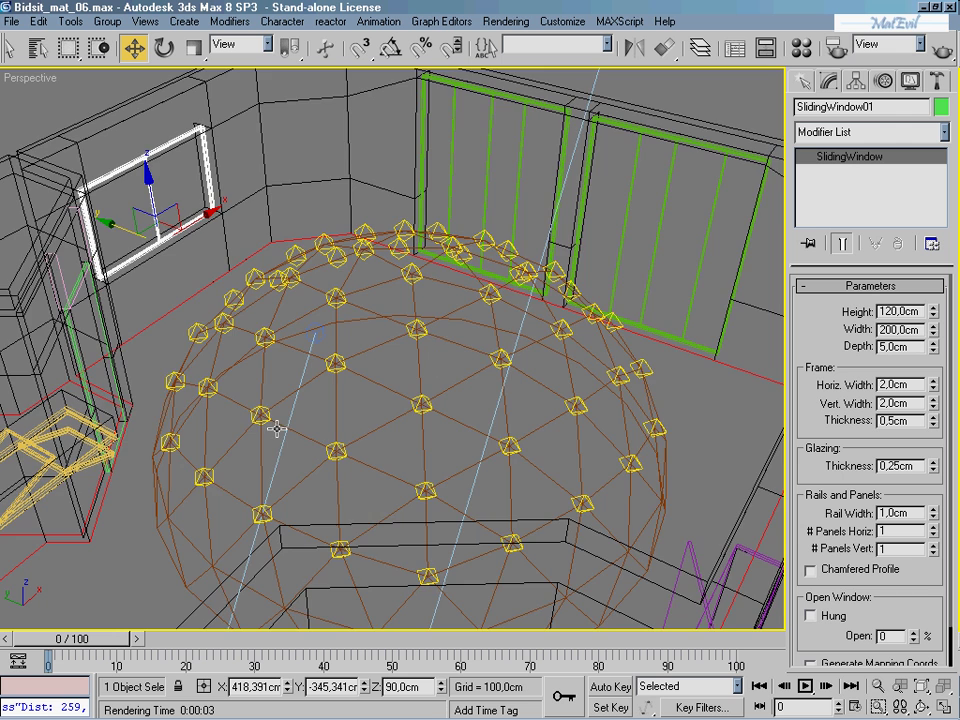
{"action": "scroll", "coordinate": [277, 429], "scroll_direction": "down", "scroll_amount": 5}
{"action": "scroll", "coordinate": [450, 460], "scroll_direction": "up", "scroll_amount": 5}
{"action": "scroll", "coordinate": [496, 450], "scroll_direction": "up", "scroll_amount": 2}
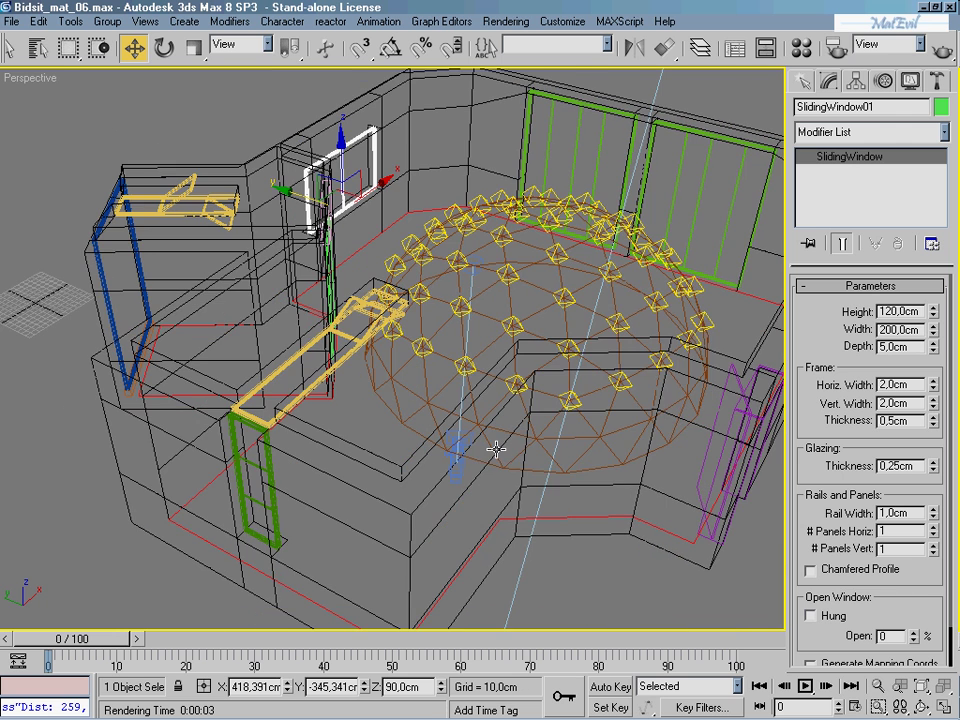
{"action": "key", "text": "c"}
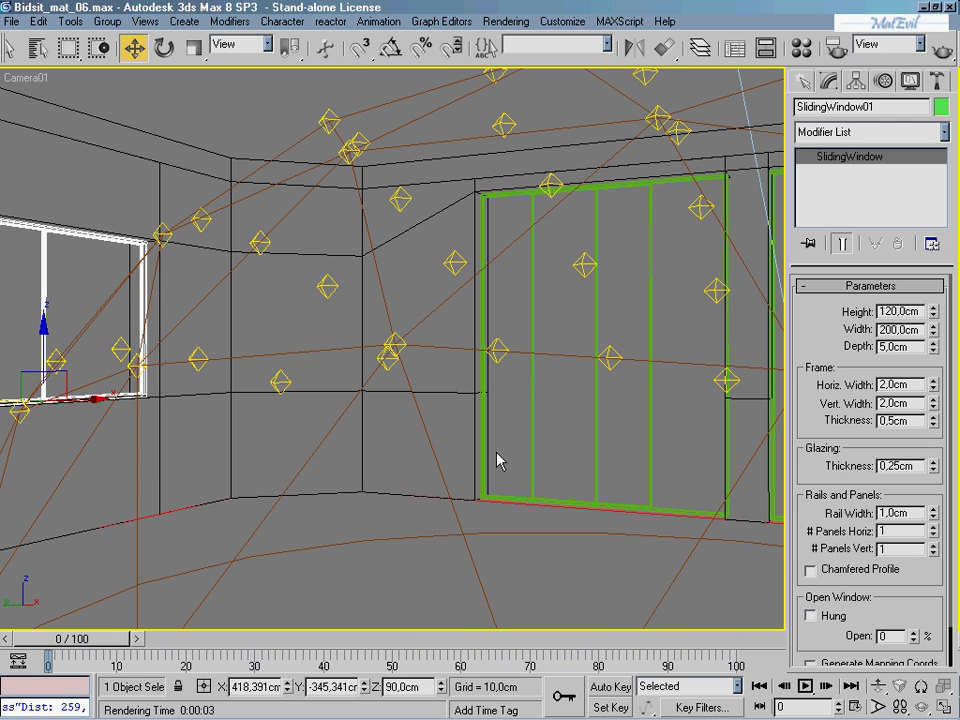
- Quick-render a Camera01 test frame, close it, and return to the Perspective view
{"action": "left_click", "coordinate": [950, 57]}
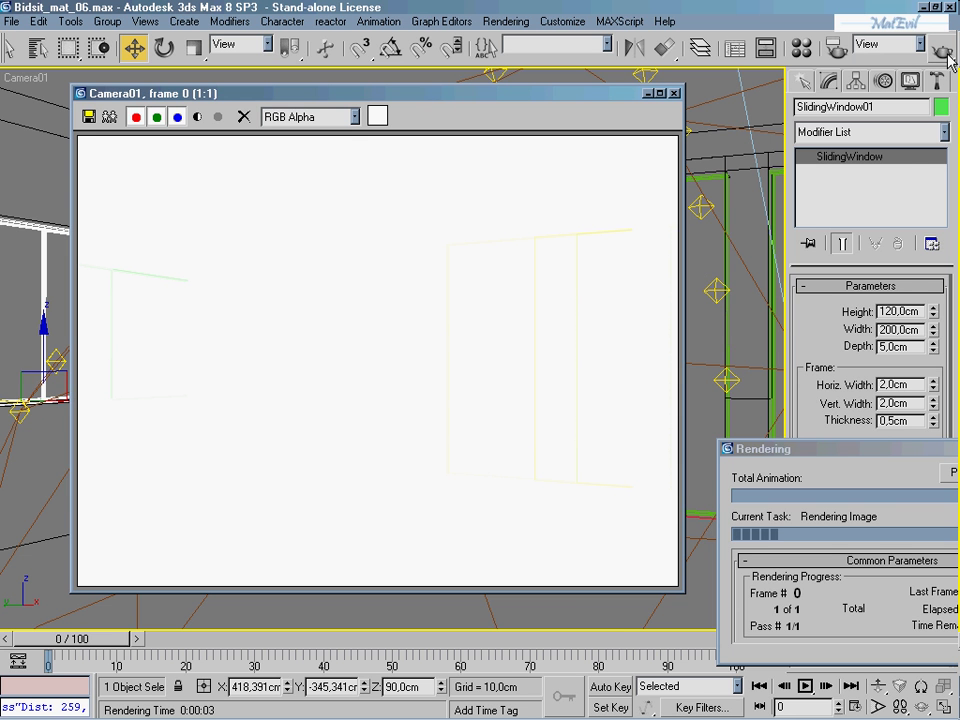
{"action": "left_click_drag", "start_coordinate": [834, 452], "coordinate": [726, 489]}
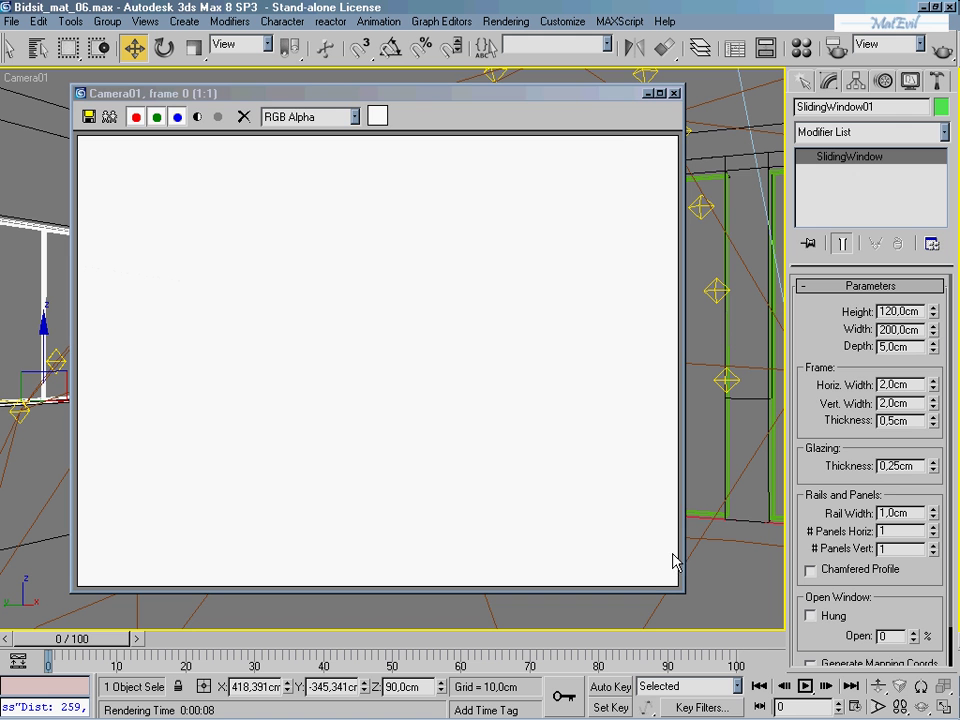
{"action": "left_click", "coordinate": [675, 94]}
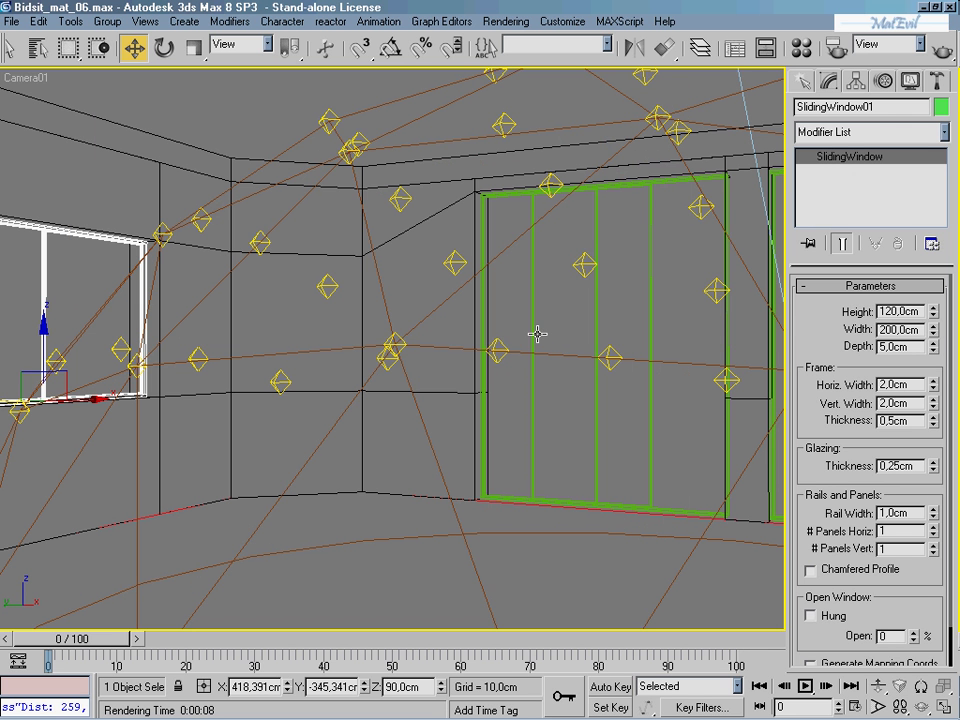
{"action": "key", "text": "p"}
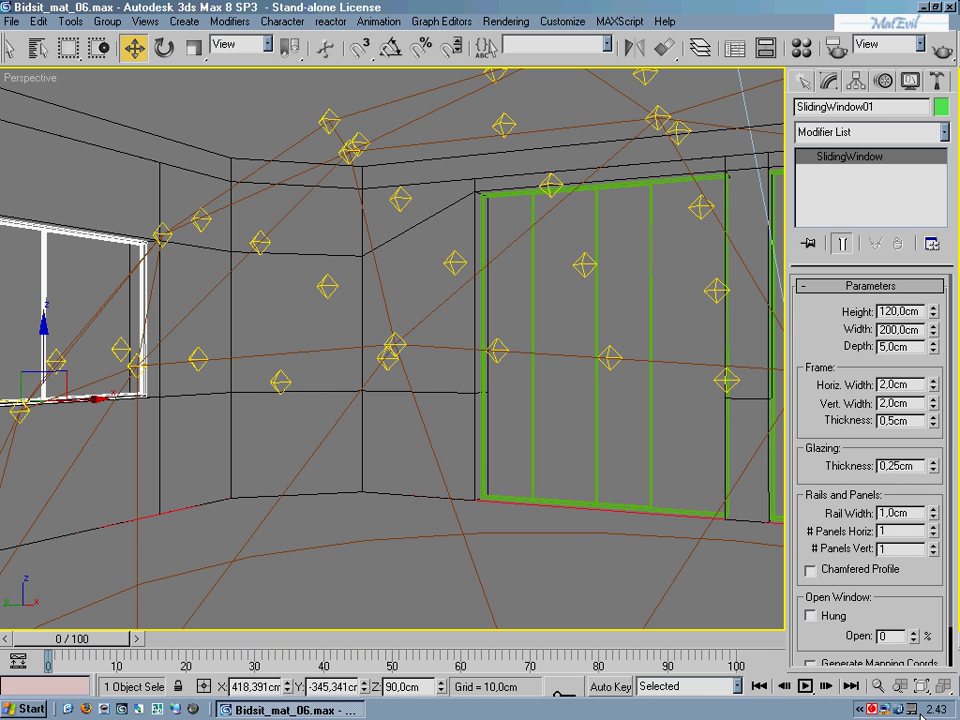
- Orbit to view the room from above and inspect the Omni18 light's settings
{"action": "left_click", "coordinate": [921, 706]}
{"action": "left_click_drag", "start_coordinate": [541, 349], "coordinate": [507, 331]}
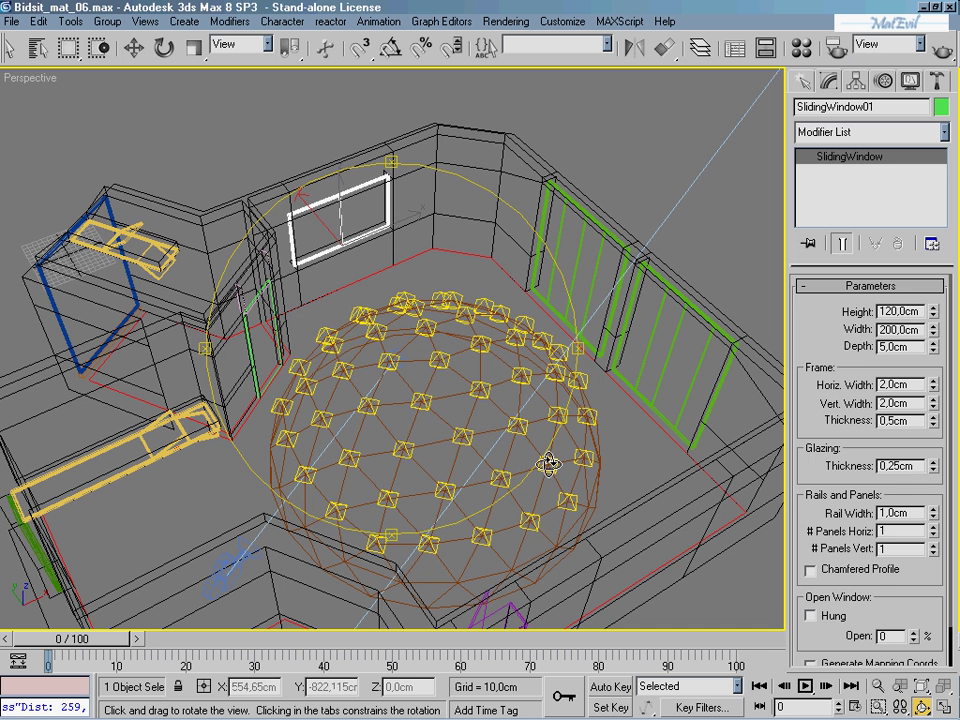
{"action": "key", "text": "w"}
{"action": "left_click", "coordinate": [443, 360]}
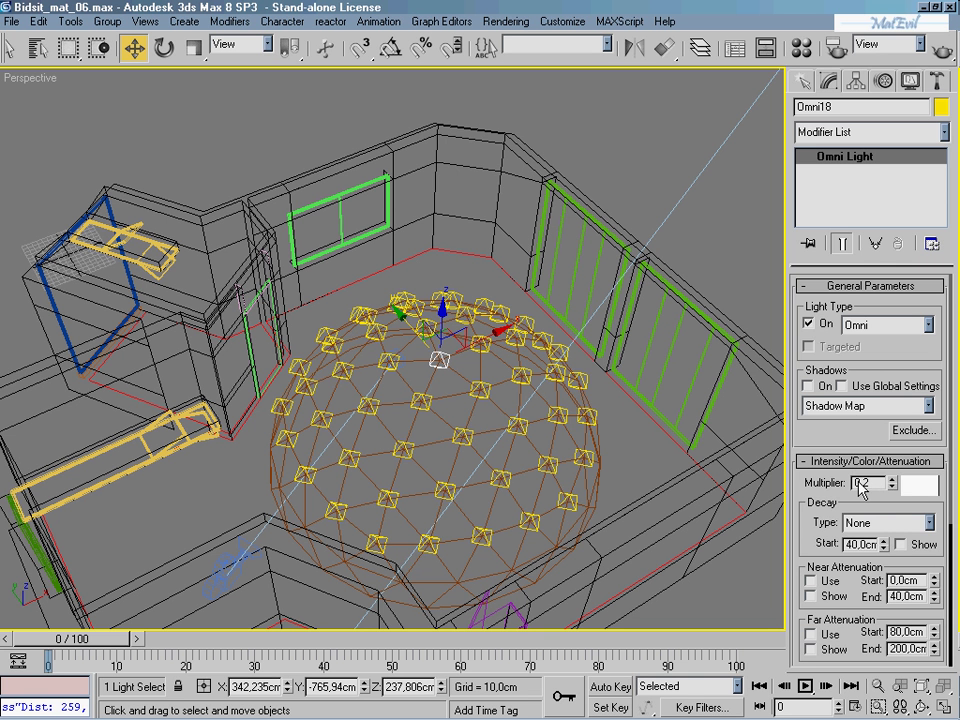
{"action": "left_click", "coordinate": [435, 356]}
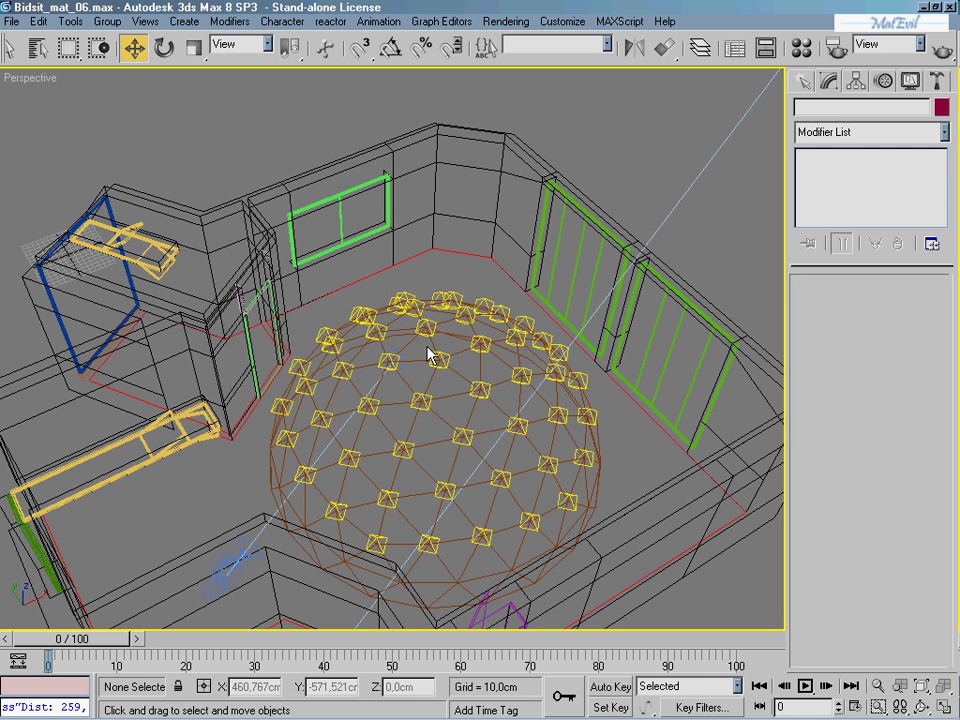
{"action": "scroll", "coordinate": [435, 356], "scroll_direction": "up", "scroll_amount": 2}
{"action": "scroll", "coordinate": [438, 333], "scroll_direction": "up", "scroll_amount": 2}
{"action": "scroll", "coordinate": [424, 390], "scroll_direction": "up", "scroll_amount": 2}
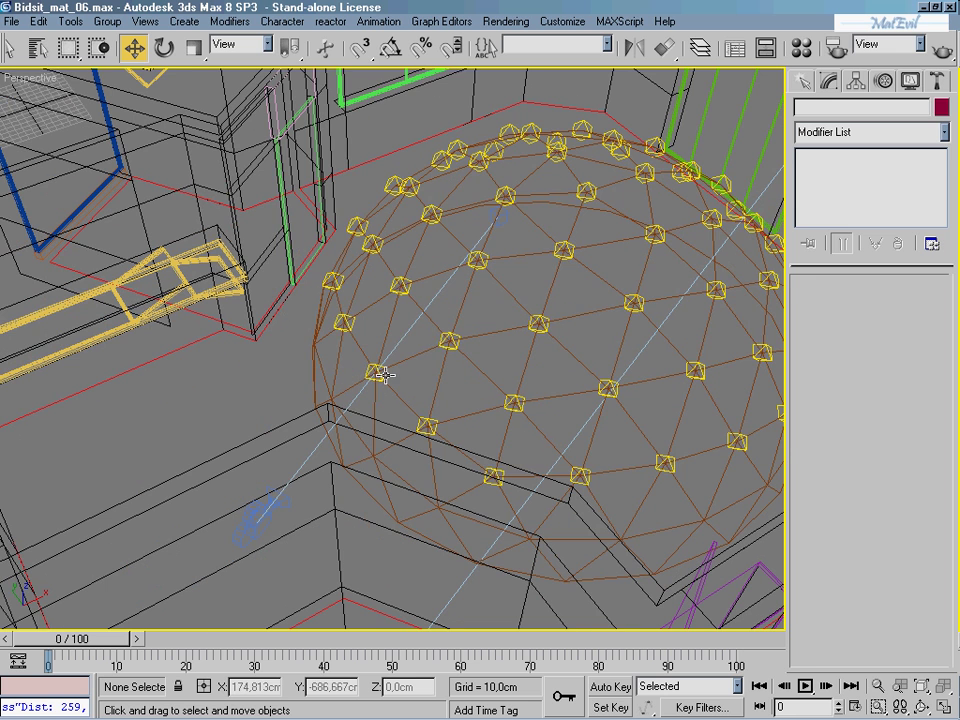
- Inspect the dome lights Omni49, Omni51, Omni36 and Omni34 one by one
{"action": "left_click", "coordinate": [383, 374]}
{"action": "left_click", "coordinate": [410, 428]}
{"action": "left_click", "coordinate": [433, 418]}
{"action": "left_click", "coordinate": [470, 450]}
{"action": "left_click", "coordinate": [497, 474]}
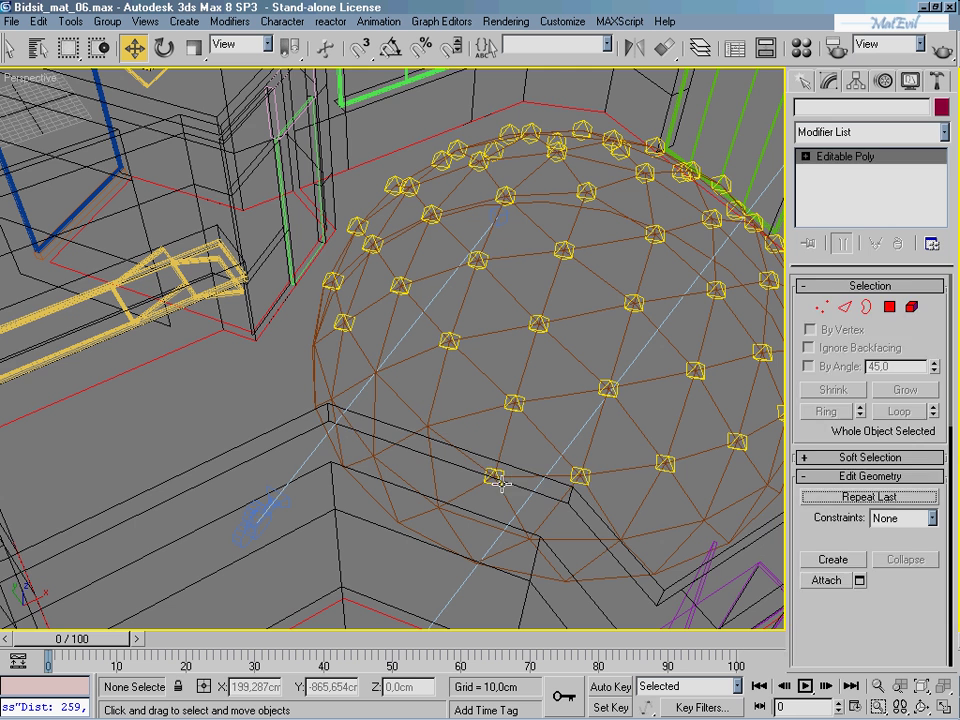
{"action": "left_click", "coordinate": [498, 484]}
{"action": "left_click", "coordinate": [611, 476]}
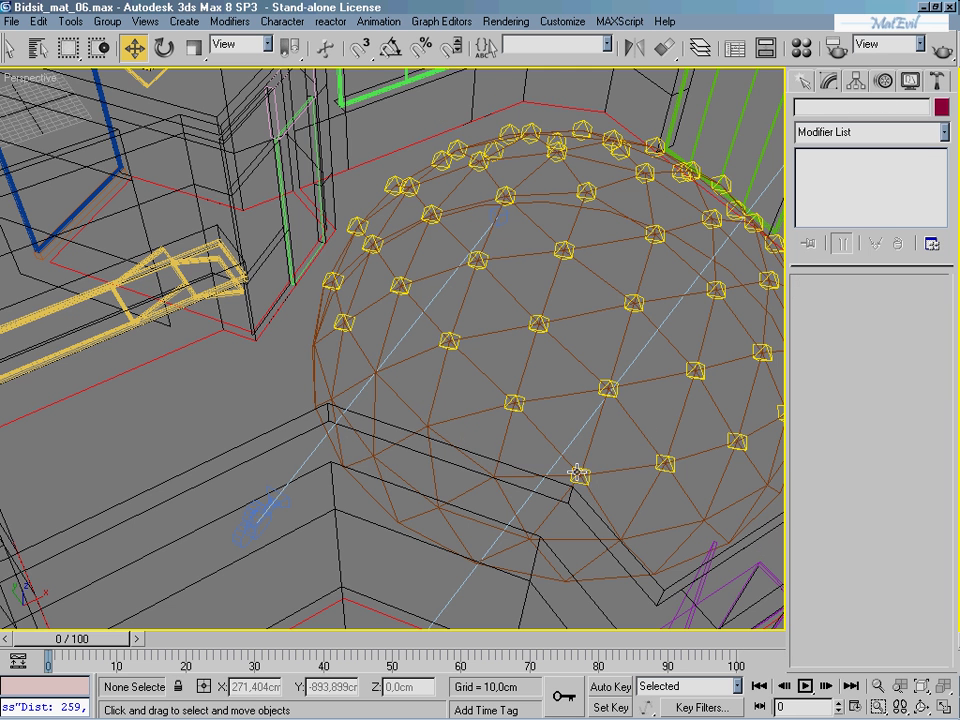
{"action": "left_click", "coordinate": [579, 472]}
{"action": "left_click", "coordinate": [664, 462]}
{"action": "left_click", "coordinate": [724, 390]}
{"action": "mouse_move", "coordinate": [724, 390]}
{"action": "middle_mouse_down"}
{"action": "mouse_move", "coordinate": [476, 407]}
{"action": "mouse_move", "coordinate": [376, 527]}
{"action": "middle_mouse_up"}
- Inspect Omni33, Omni04, Omni02 and Omni01, then select the GeoSphere holding the lights
{"action": "left_click", "coordinate": [384, 502]}
{"action": "left_click", "coordinate": [508, 482]}
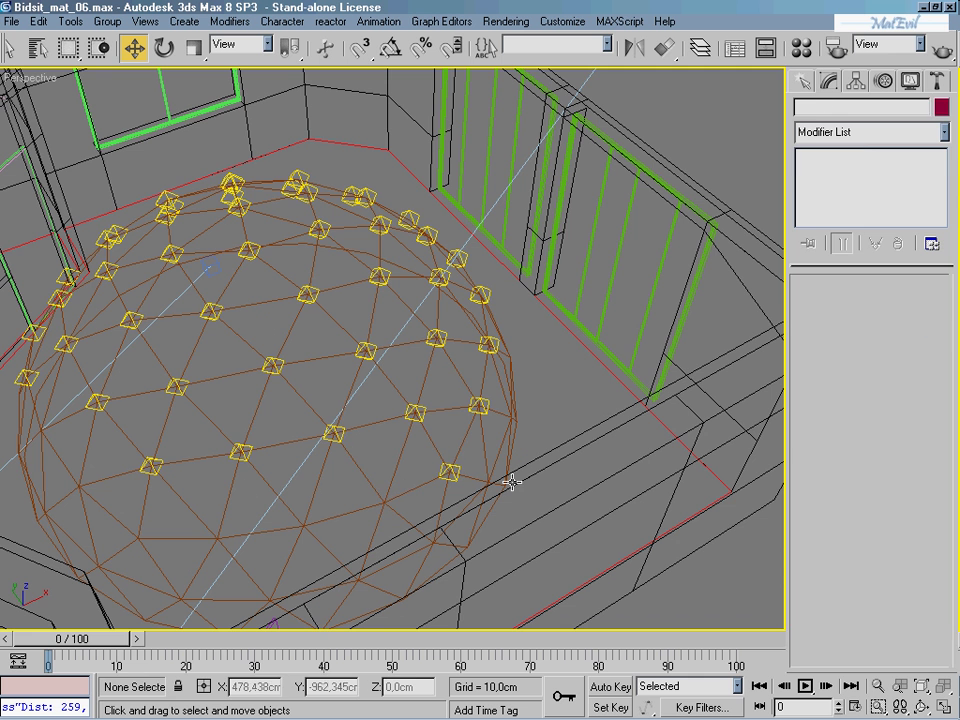
{"action": "left_click", "coordinate": [451, 470]}
{"action": "left_click", "coordinate": [489, 403]}
{"action": "mouse_move", "coordinate": [501, 390]}
{"action": "middle_mouse_down"}
{"action": "mouse_move", "coordinate": [506, 422]}
{"action": "mouse_move", "coordinate": [474, 450]}
{"action": "middle_mouse_up"}
{"action": "left_click", "coordinate": [470, 445]}
{"action": "left_click", "coordinate": [490, 430]}
{"action": "left_click", "coordinate": [462, 389]}
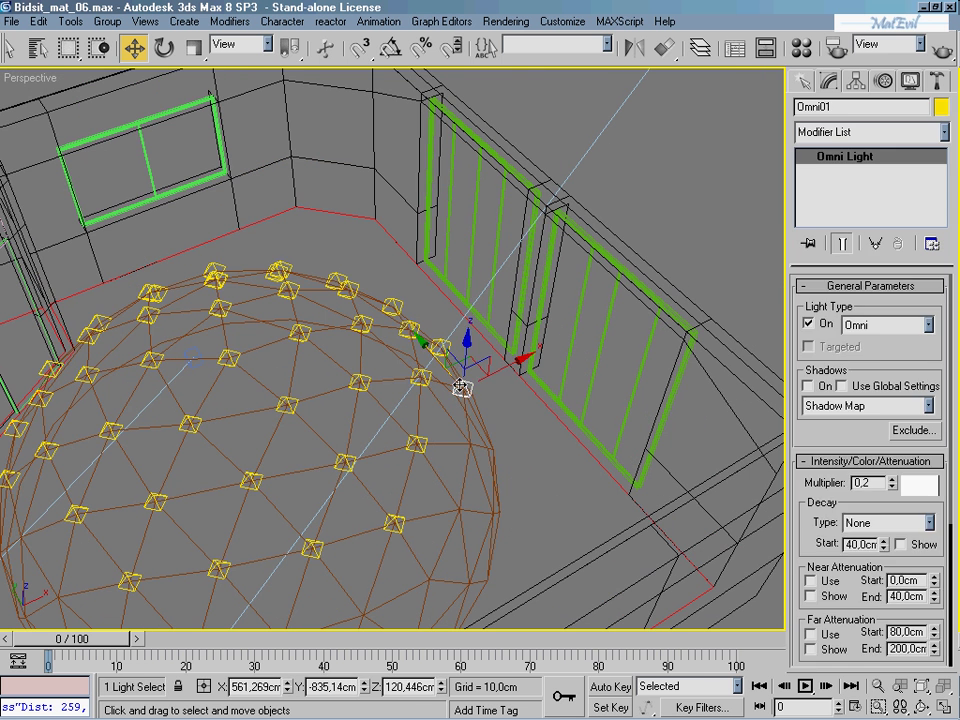
{"action": "left_click", "coordinate": [438, 348]}
{"action": "left_click", "coordinate": [440, 381]}
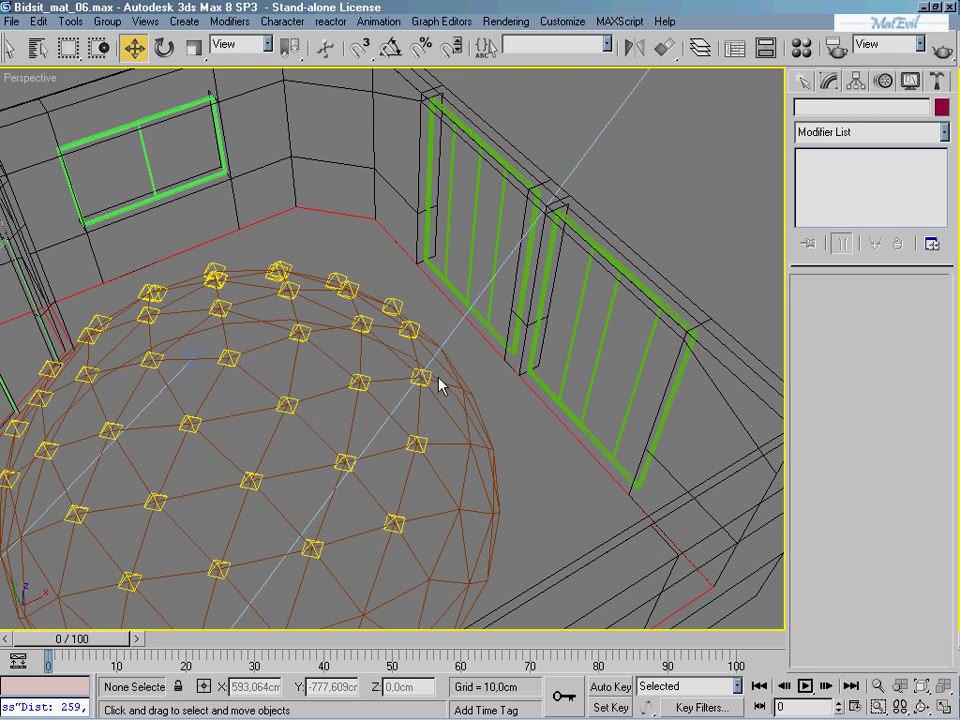
{"action": "middle_click_drag", "start_coordinate": [440, 381], "coordinate": [553, 266]}
{"action": "left_click", "coordinate": [490, 385]}
- Toggle Renderable on and off in GeoSphere01's Object Properties, then close the dialog
{"action": "right_click", "coordinate": [478, 381]}
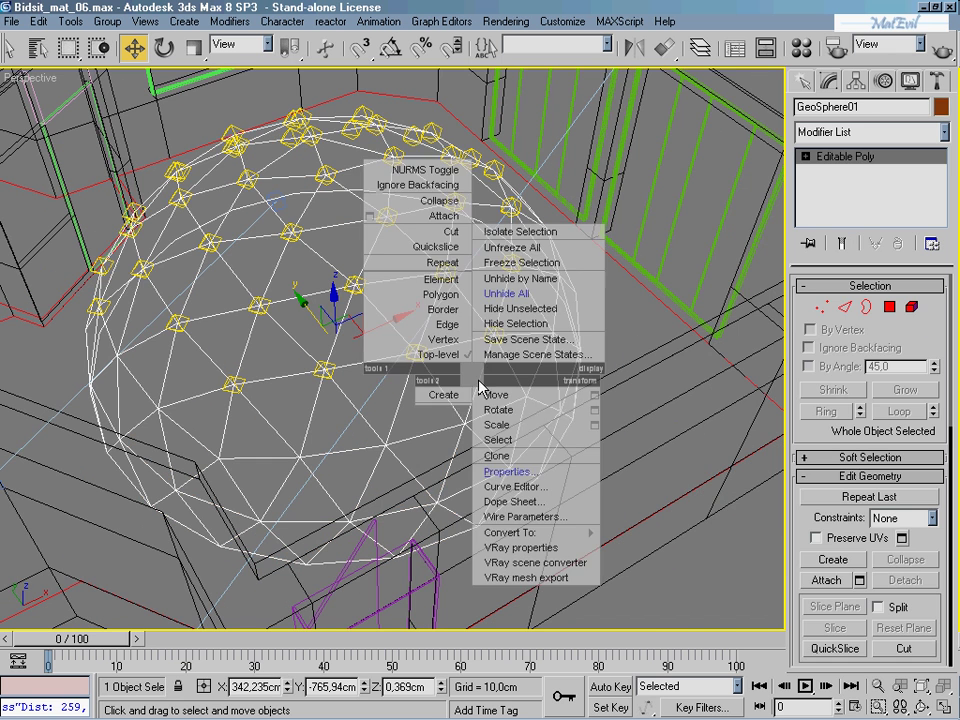
{"action": "left_click", "coordinate": [514, 472]}
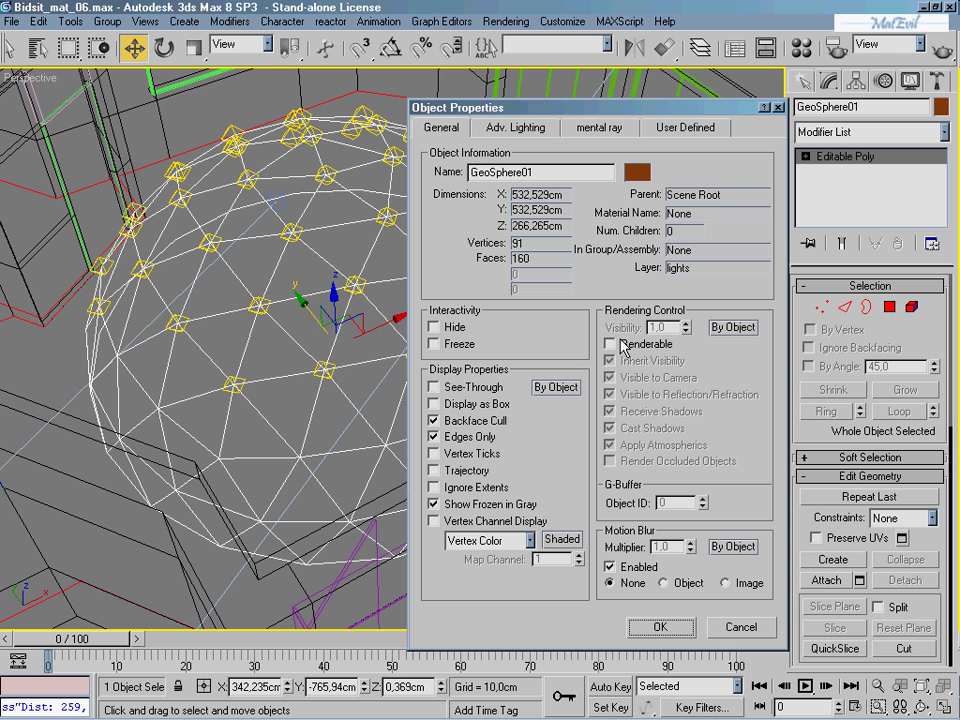
{"action": "left_click", "coordinate": [611, 344]}
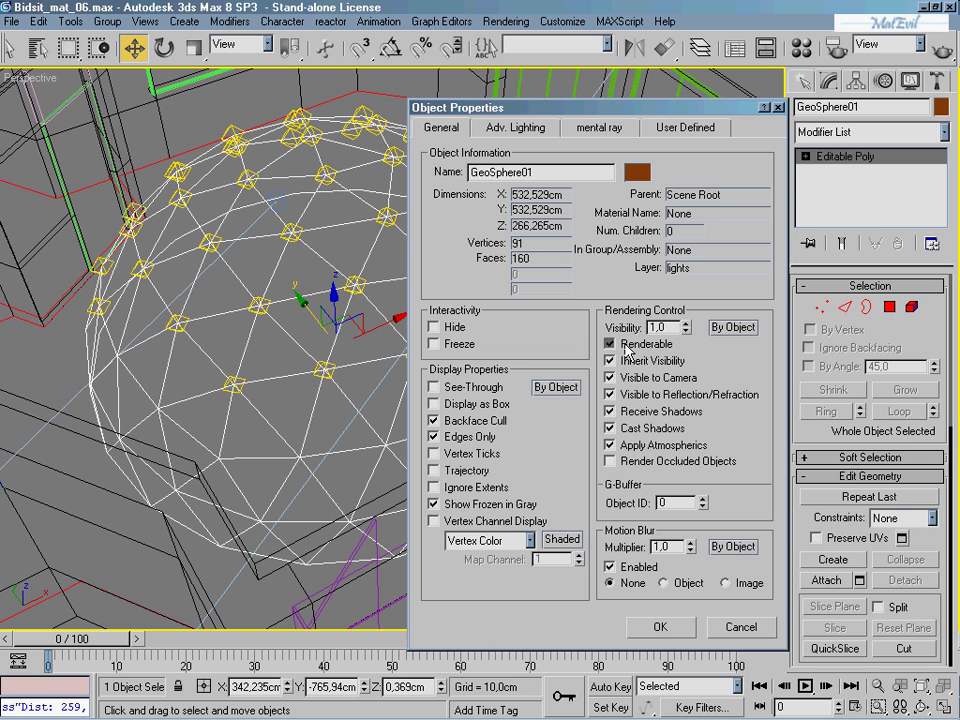
{"action": "left_click", "coordinate": [628, 349]}
{"action": "left_click", "coordinate": [778, 107]}
{"action": "middle_click_drag", "start_coordinate": [482, 251], "coordinate": [496, 320]}
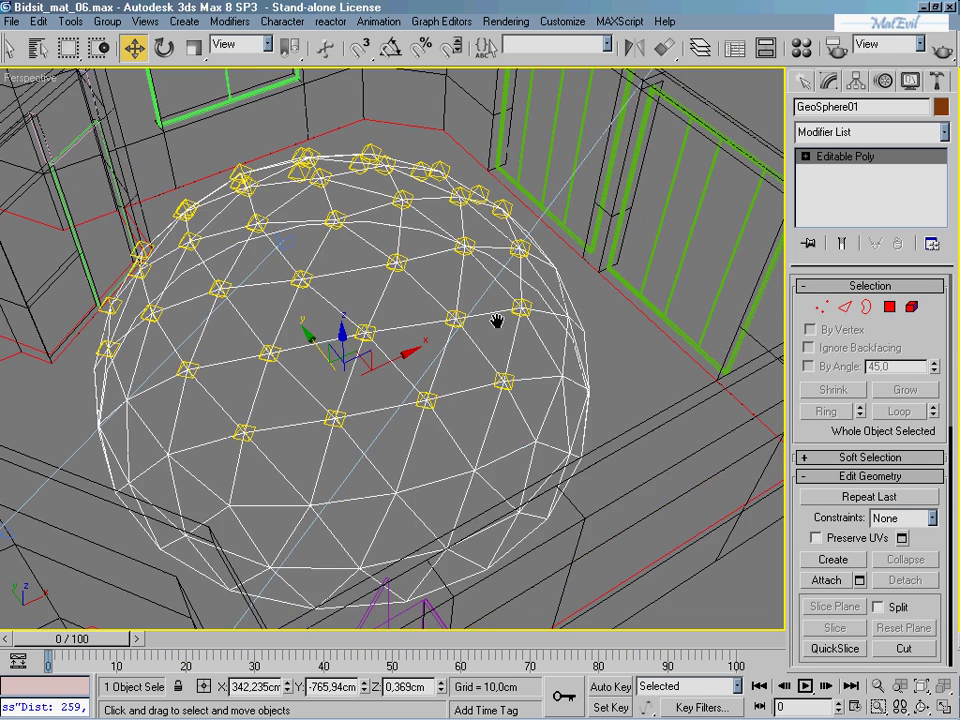
{"action": "middle_click_drag", "start_coordinate": [227, 448], "coordinate": [475, 399]}
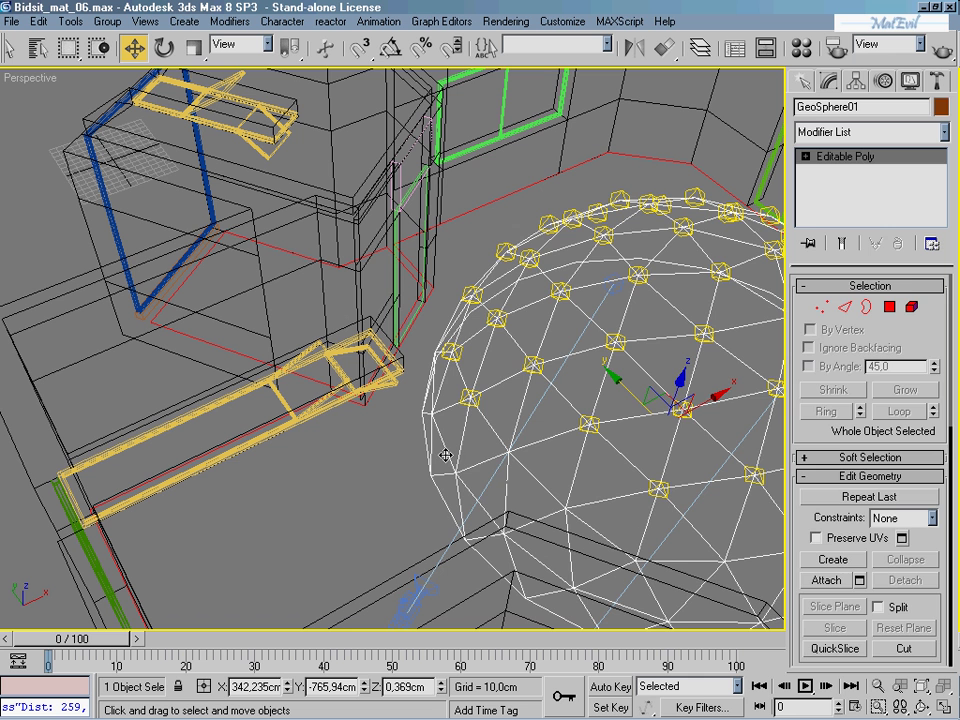
- Delete several stray omni lights around the dome, including Omni26
{"action": "left_click", "coordinate": [475, 399]}
{"action": "left_click", "coordinate": [481, 404]}
{"action": "left_click", "coordinate": [453, 345]}
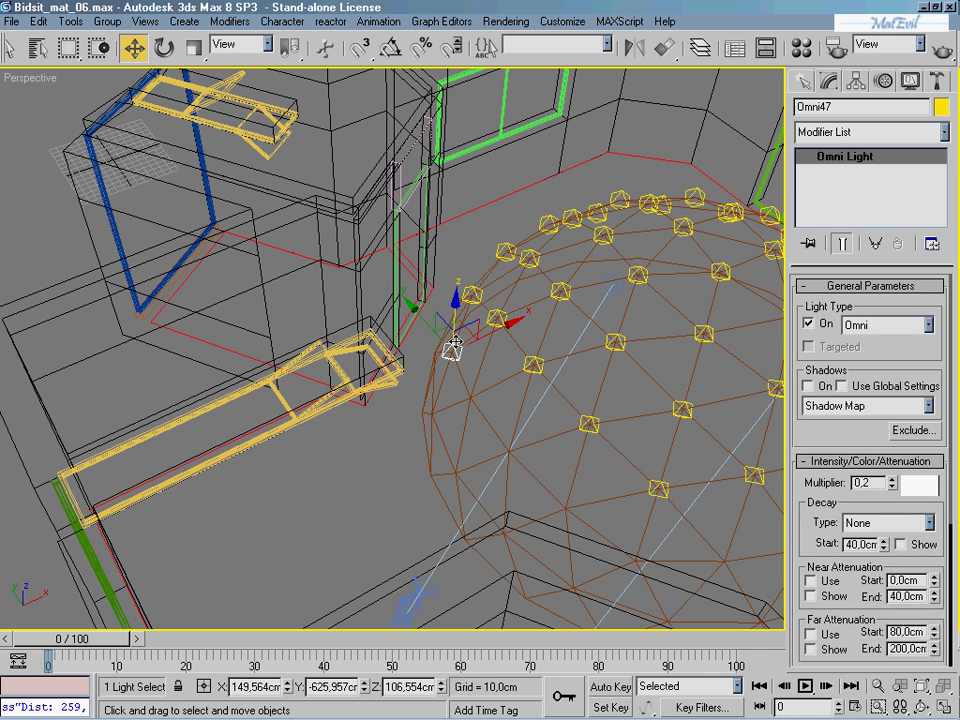
{"action": "key", "text": "Delete"}
{"action": "left_click", "coordinate": [470, 292]}
{"action": "key", "text": "Delete"}
{"action": "left_click", "coordinate": [514, 245]}
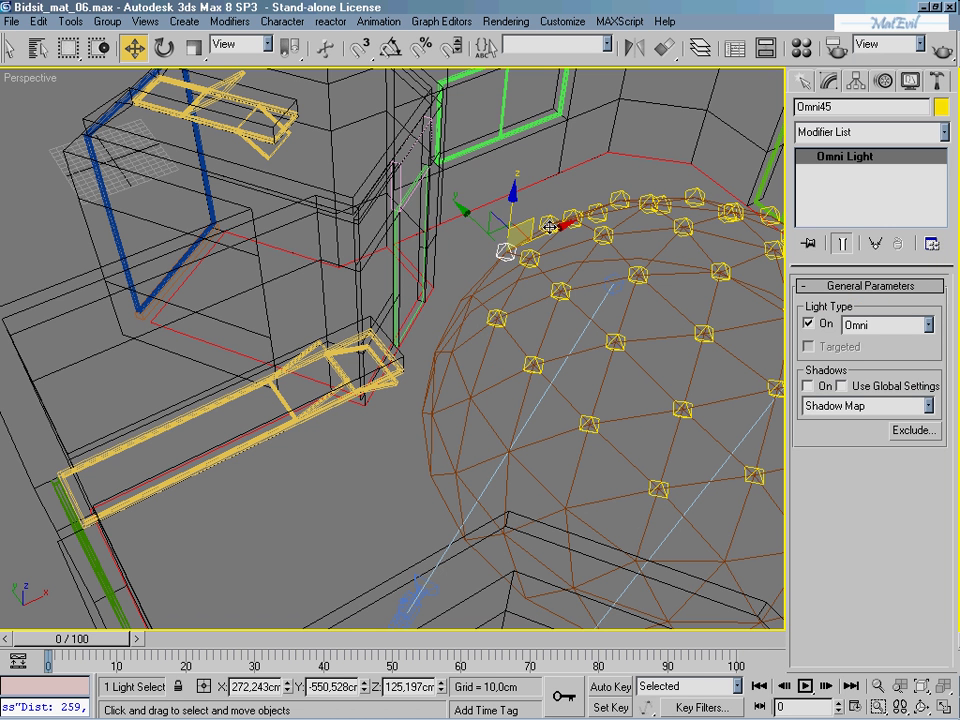
{"action": "key", "text": "Delete"}
{"action": "left_click", "coordinate": [560, 210]}
{"action": "left_click", "coordinate": [553, 215]}
{"action": "key", "text": "Delete"}
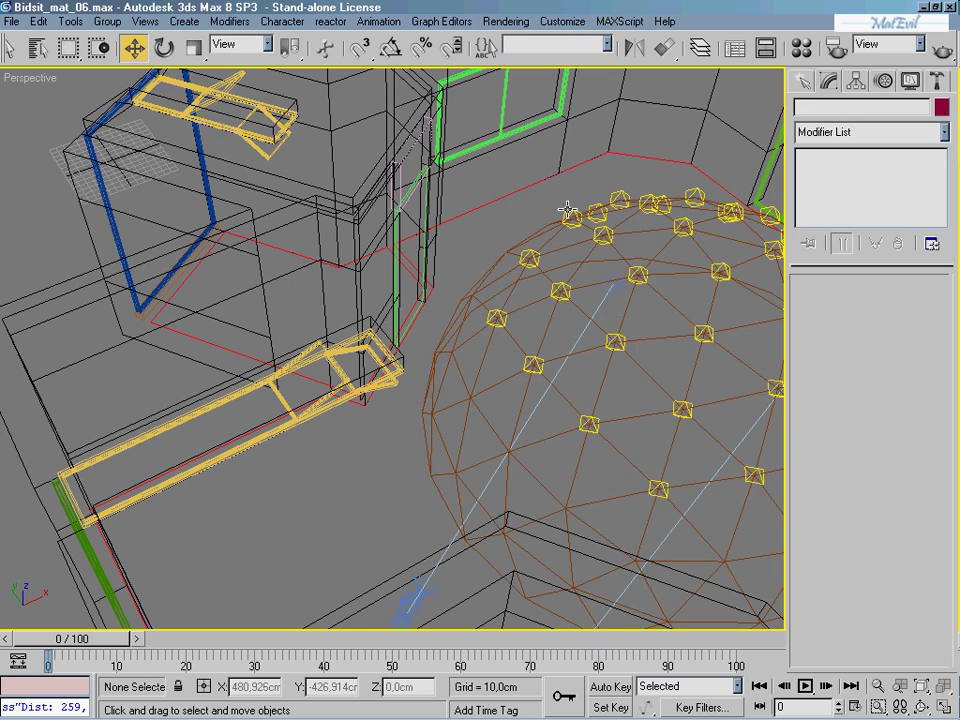
- Inspect Omni25 and delete the Omni23 light from the dome
{"action": "mouse_move", "coordinate": [493, 369]}
{"action": "middle_mouse_down", "text": "alt"}
{"action": "mouse_move", "coordinate": [646, 385]}
{"action": "mouse_move", "coordinate": [437, 296]}
{"action": "mouse_move", "coordinate": [673, 480]}
{"action": "mouse_move", "coordinate": [544, 396]}
{"action": "mouse_move", "coordinate": [643, 373]}
{"action": "mouse_move", "coordinate": [782, 407]}
{"action": "mouse_move", "coordinate": [296, 446]}
{"action": "mouse_move", "coordinate": [453, 410]}
{"action": "middle_mouse_up", "text": "alt"}
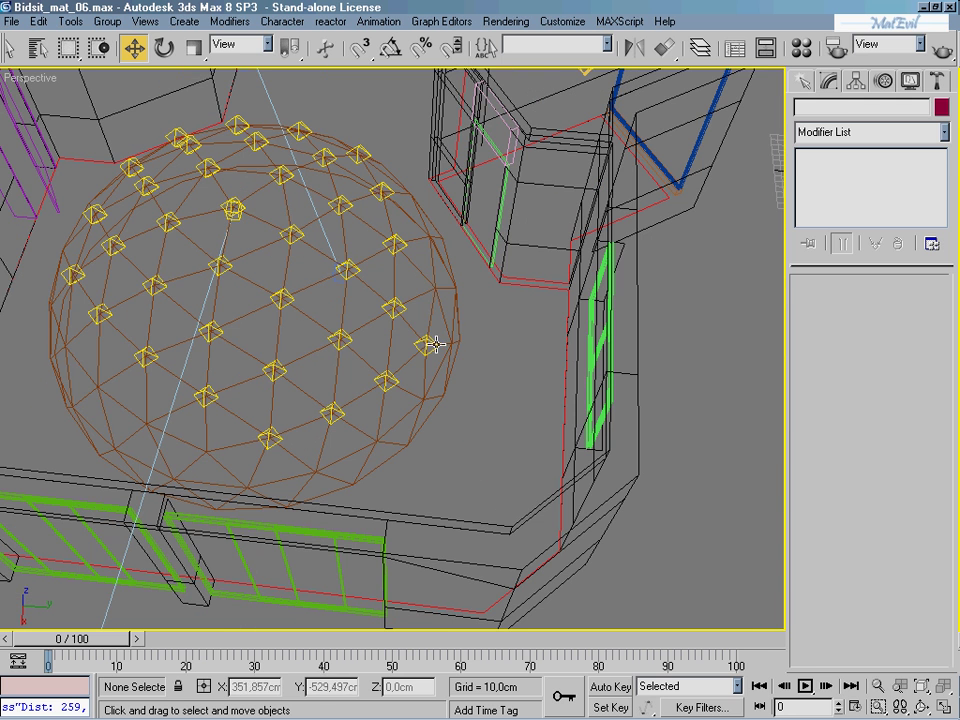
{"action": "left_click", "coordinate": [430, 344]}
{"action": "left_click", "coordinate": [443, 375]}
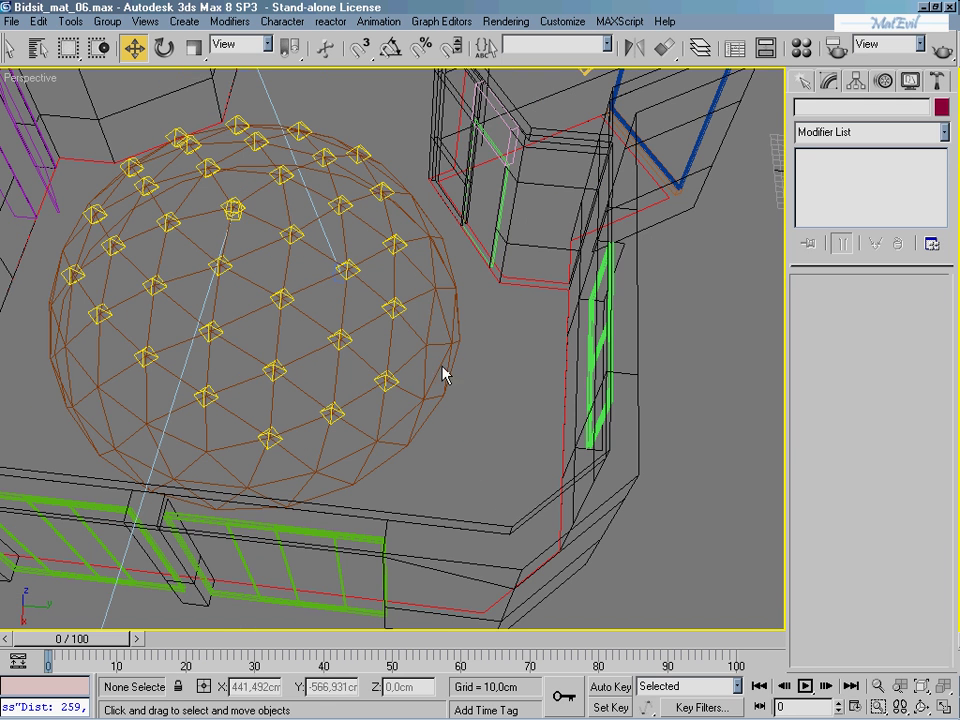
{"action": "left_click", "coordinate": [383, 379]}
{"action": "key", "text": "Delete"}
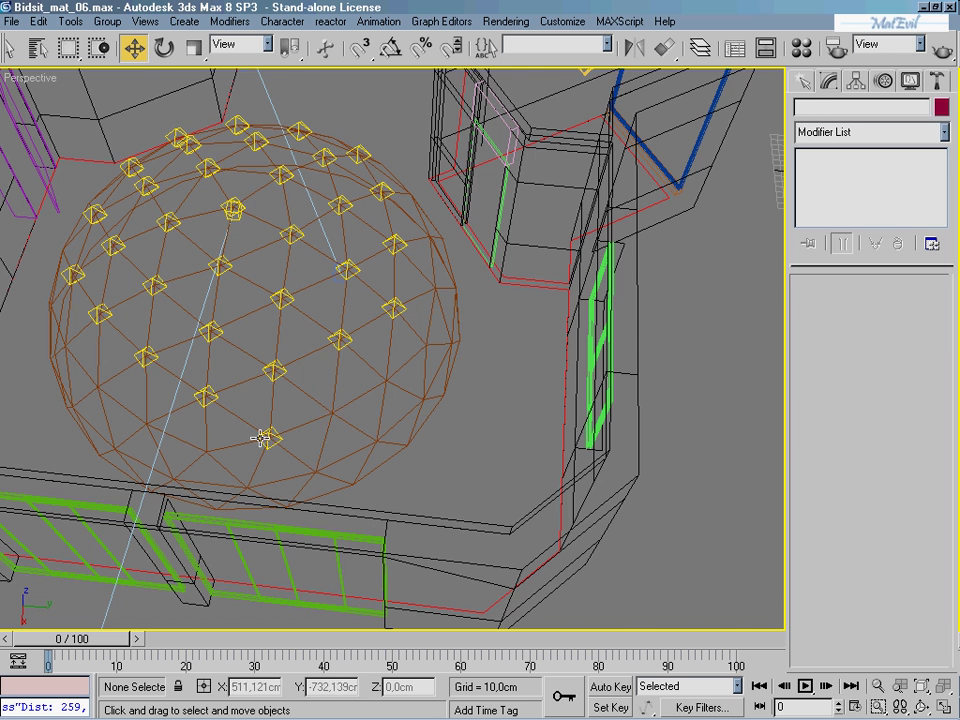
{"action": "middle_click_drag", "start_coordinate": [261, 443], "coordinate": [327, 385]}
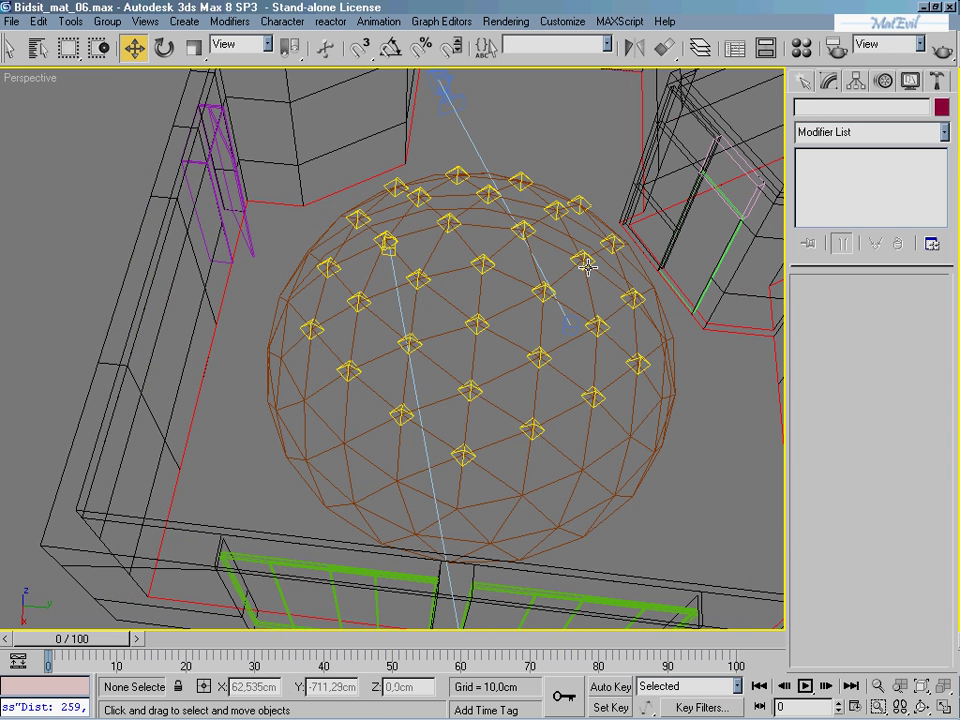
{"action": "left_click", "coordinate": [468, 270]}
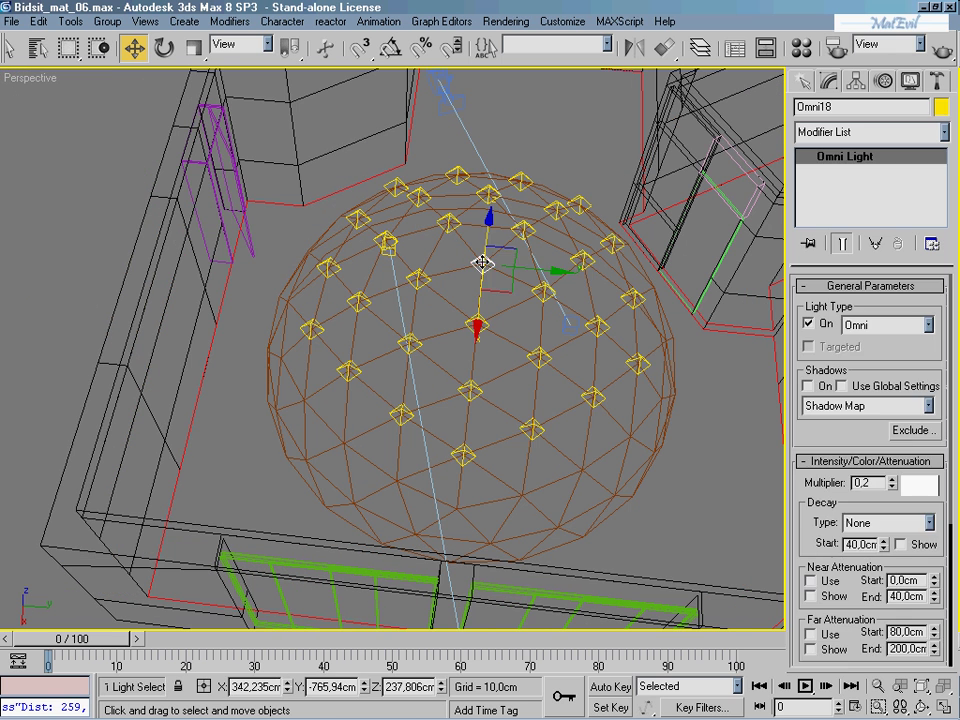
{"action": "left_click", "coordinate": [523, 317]}
{"action": "middle_click_drag", "start_coordinate": [432, 362], "coordinate": [375, 345]}
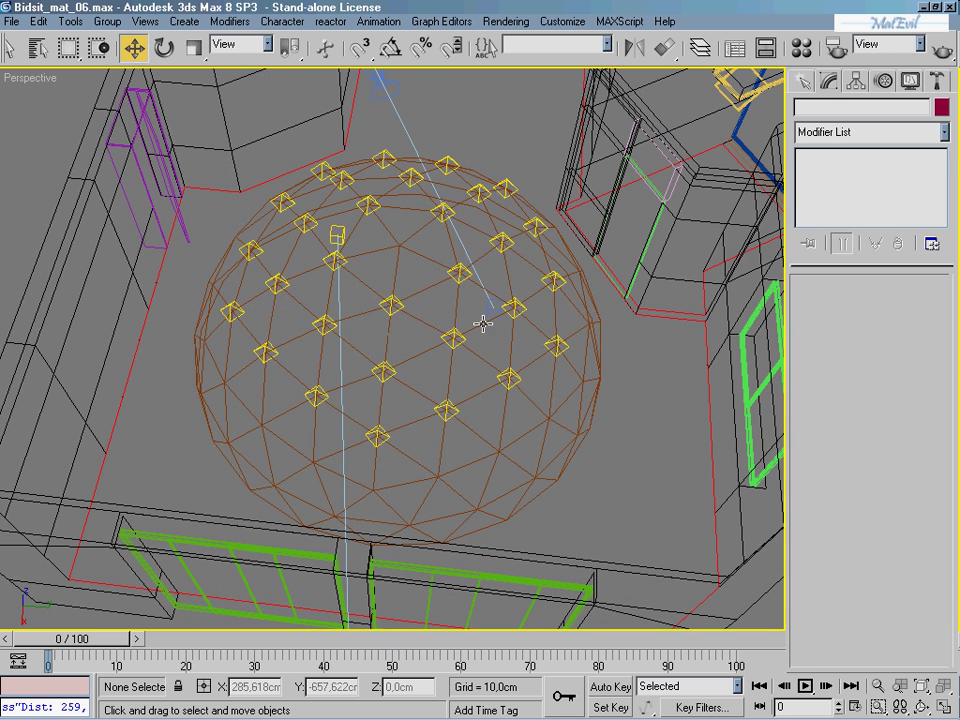
{"action": "middle_click_drag", "start_coordinate": [483, 323], "coordinate": [476, 333]}
- Lower Omni14's multiplier from 0,2 to 0,1 and deselect it
{"action": "left_click", "coordinate": [379, 322]}
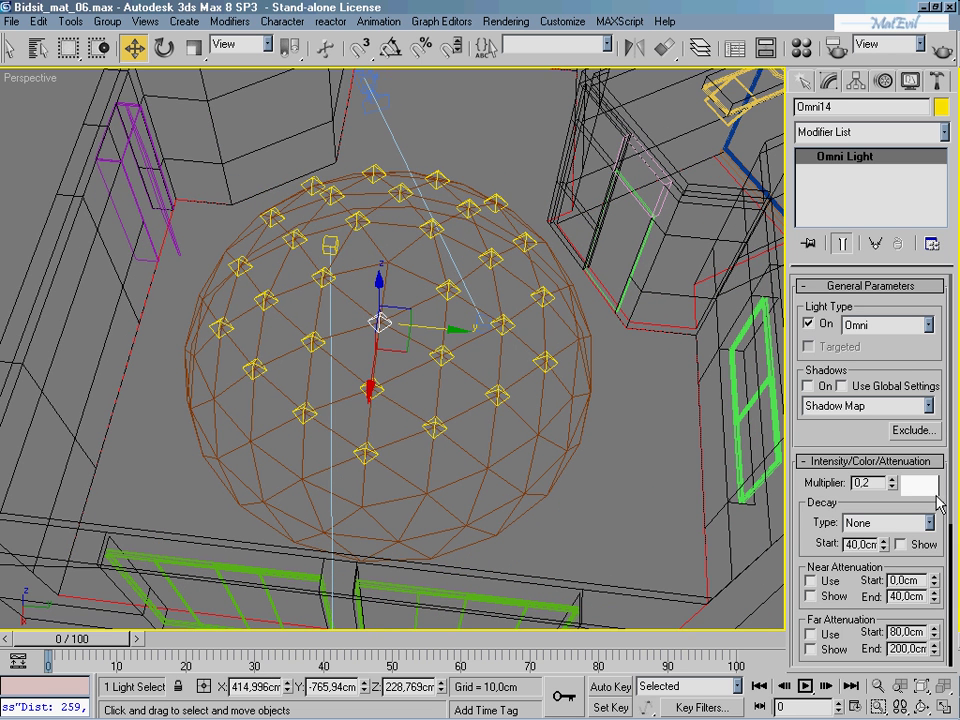
{"action": "key", "text": "BackSpace"}
{"action": "key", "text": "Return"}
{"action": "left_click", "coordinate": [655, 438]}
{"action": "middle_click_drag", "start_coordinate": [538, 392], "coordinate": [575, 427]}
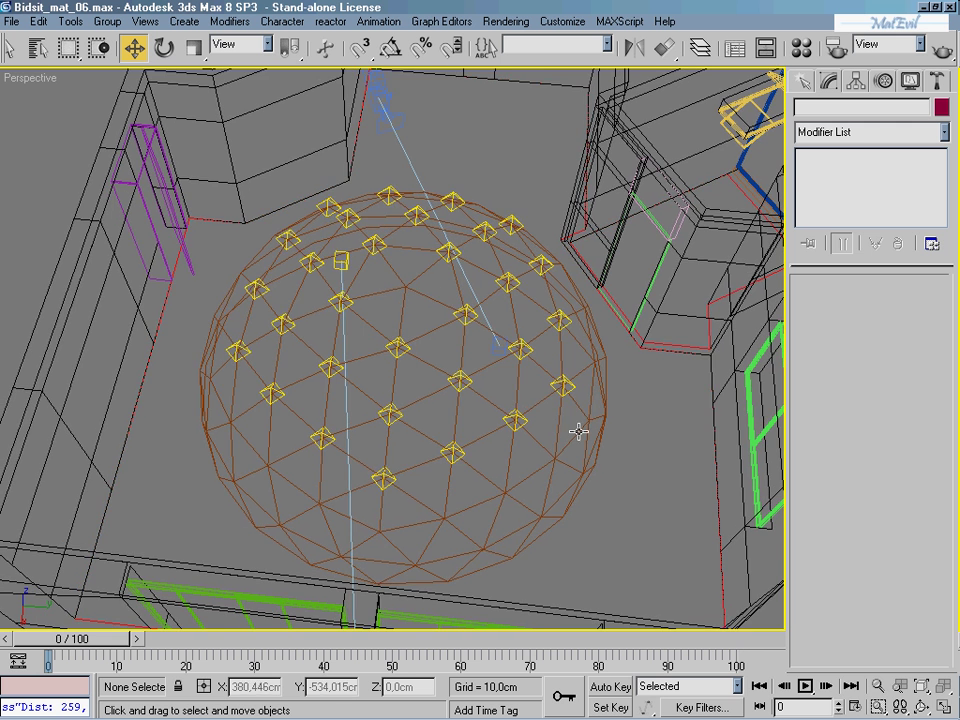
- Render the room from Camera01, close the frame, and go back to Perspective
{"action": "key", "text": "c"}
{"action": "left_click", "coordinate": [940, 52]}
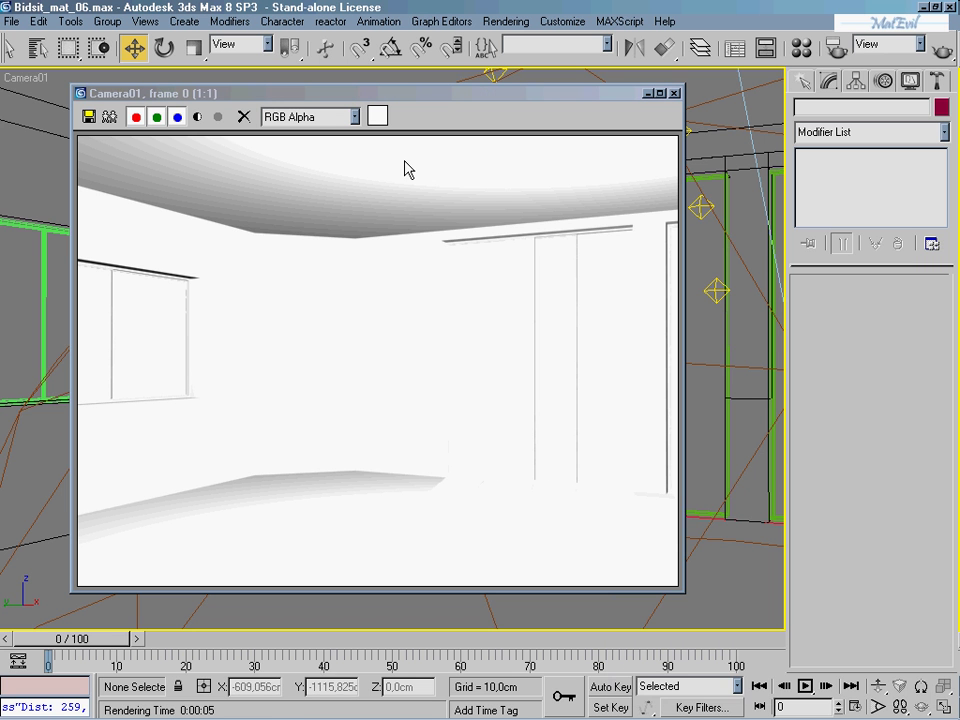
{"action": "left_click", "coordinate": [675, 93]}
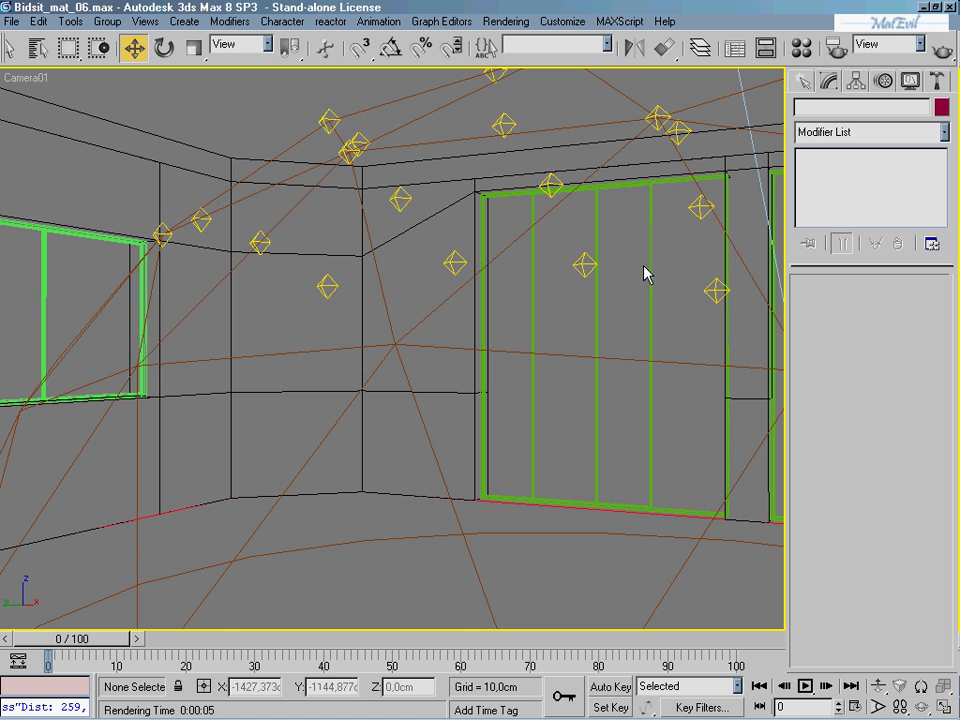
{"action": "key", "text": "p"}
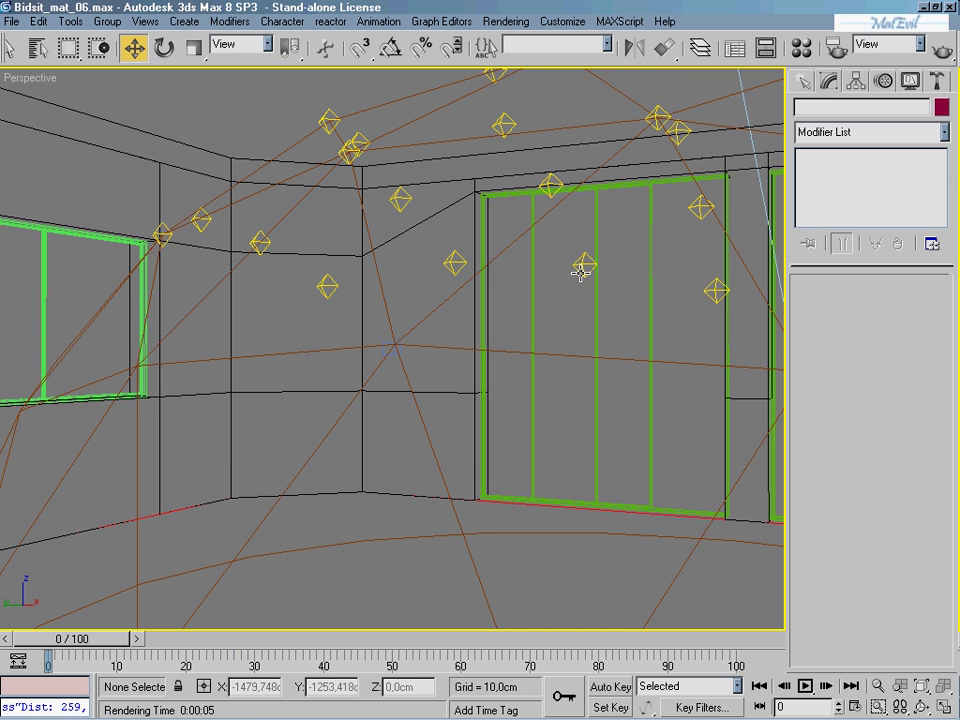
{"action": "mouse_move", "coordinate": [543, 303]}
{"action": "middle_mouse_down"}
{"action": "mouse_move", "coordinate": [626, 339]}
{"action": "mouse_move", "coordinate": [660, 403]}
{"action": "mouse_move", "coordinate": [589, 225]}
{"action": "mouse_move", "coordinate": [557, 307]}
{"action": "mouse_move", "coordinate": [710, 291]}
{"action": "mouse_move", "coordinate": [519, 360]}
{"action": "mouse_move", "coordinate": [561, 349]}
{"action": "mouse_move", "coordinate": [427, 343]}
{"action": "mouse_move", "coordinate": [553, 349]}
{"action": "mouse_move", "coordinate": [467, 392]}
{"action": "mouse_move", "coordinate": [462, 360]}
{"action": "mouse_move", "coordinate": [439, 347]}
{"action": "middle_mouse_up"}
- Click through several omni lights on the dome, including Omni31, to inspect them
{"action": "scroll", "coordinate": [540, 295], "scroll_direction": "down", "scroll_amount": 5}
{"action": "scroll", "coordinate": [489, 407], "scroll_direction": "up", "scroll_amount": 2}
{"action": "left_click", "coordinate": [425, 350]}
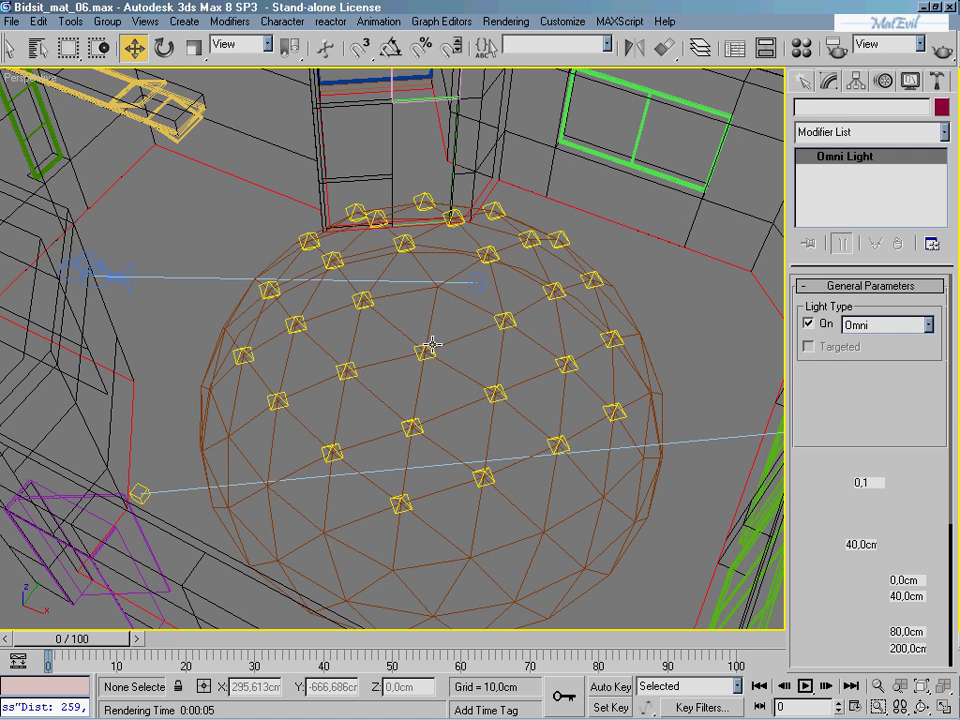
{"action": "left_click", "coordinate": [486, 476]}
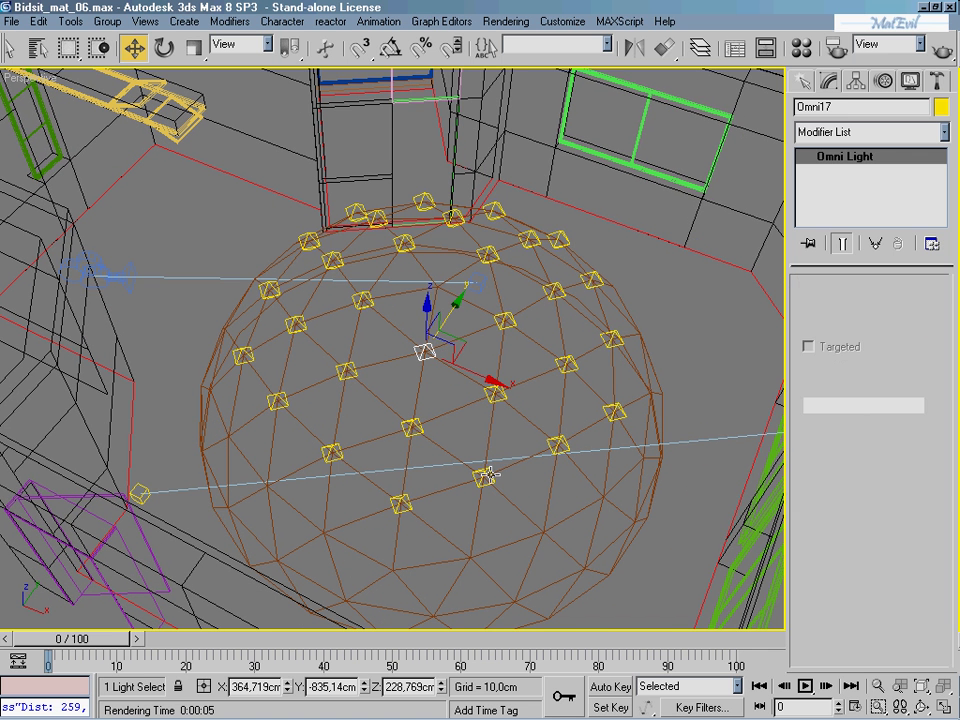
{"action": "left_click", "coordinate": [311, 326]}
{"action": "left_click", "coordinate": [354, 379]}
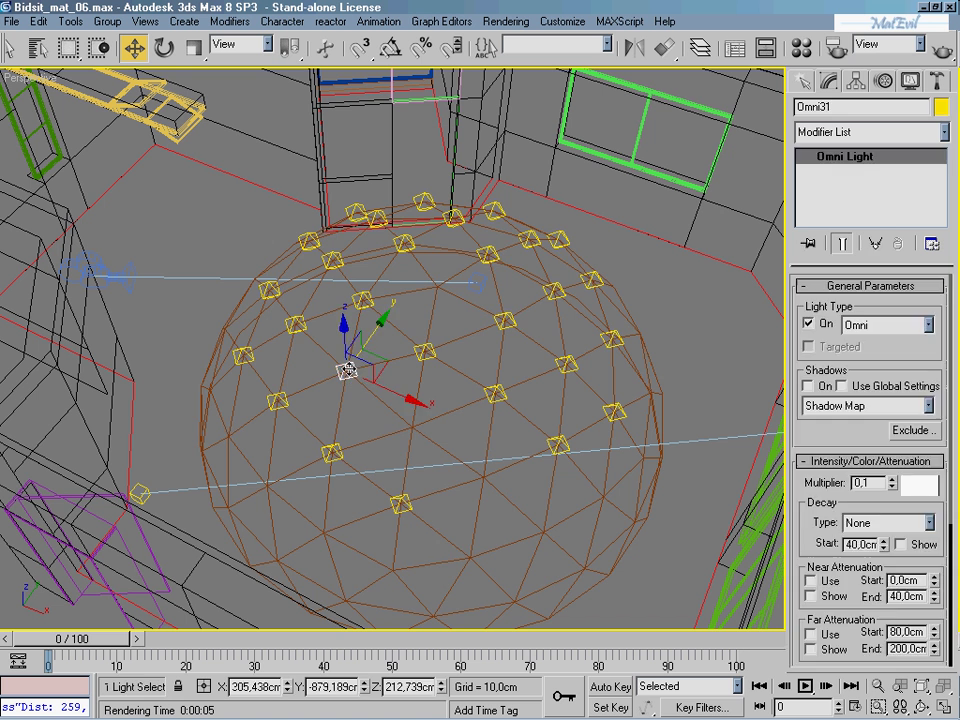
{"action": "left_click", "coordinate": [304, 327]}
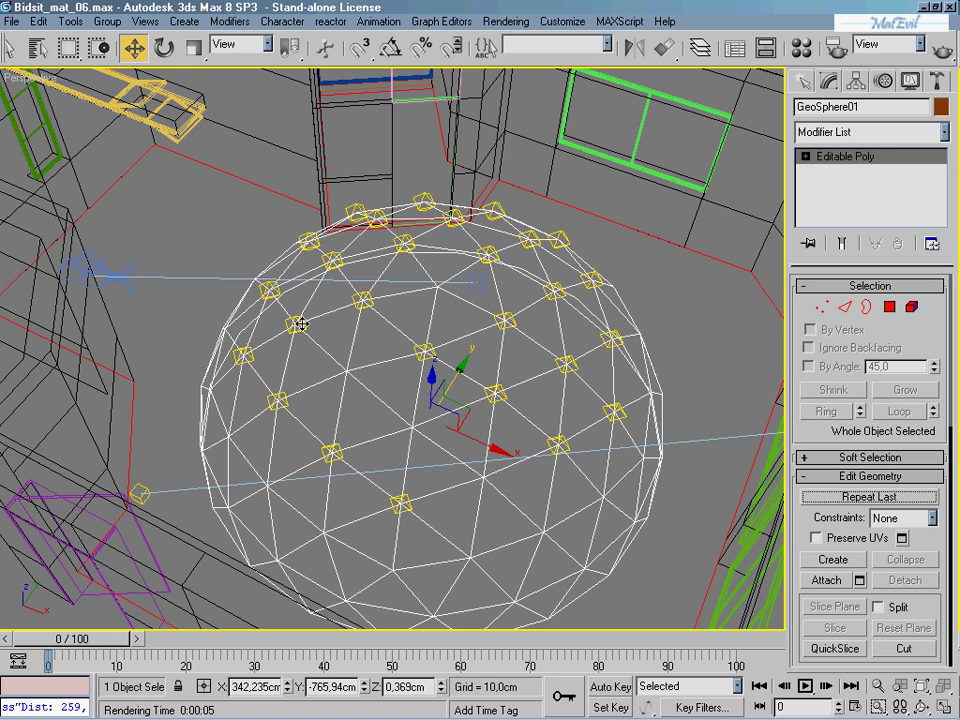
{"action": "left_click", "coordinate": [291, 321]}
{"action": "left_click", "coordinate": [403, 327]}
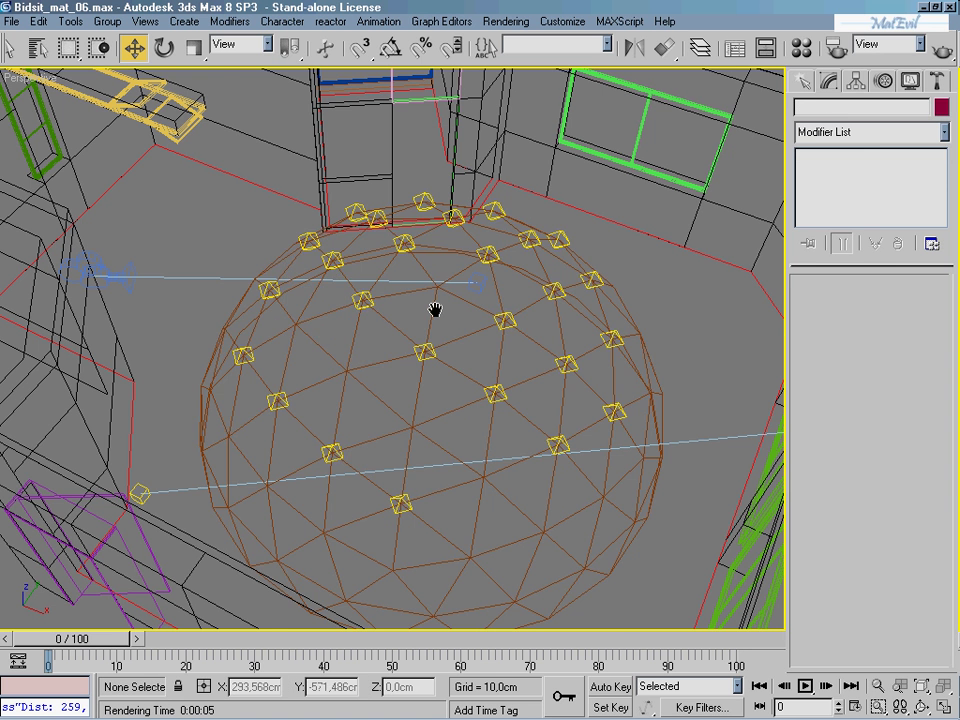
- Orbit around the dome and try selecting more of its omni lights
{"action": "middle_click_drag", "start_coordinate": [435, 310], "coordinate": [373, 383]}
{"action": "mouse_move", "coordinate": [458, 382]}
{"action": "middle_mouse_down", "text": "alt"}
{"action": "mouse_move", "coordinate": [315, 416]}
{"action": "mouse_move", "coordinate": [242, 394]}
{"action": "middle_mouse_up", "text": "alt"}
{"action": "left_click", "coordinate": [268, 392]}
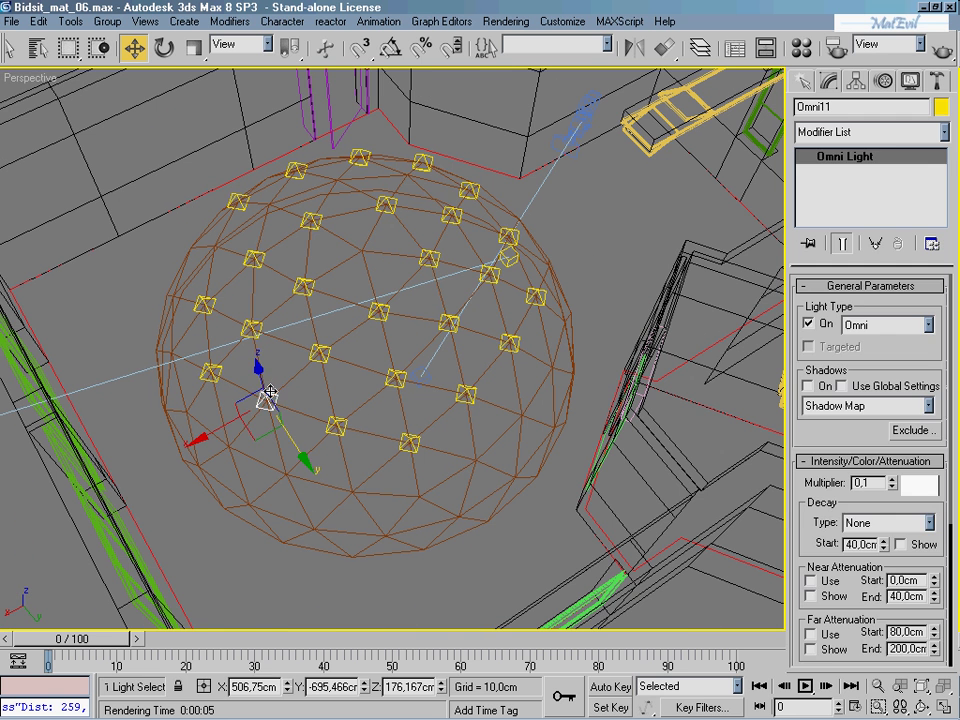
{"action": "left_click", "coordinate": [352, 378]}
{"action": "left_click", "coordinate": [412, 330]}
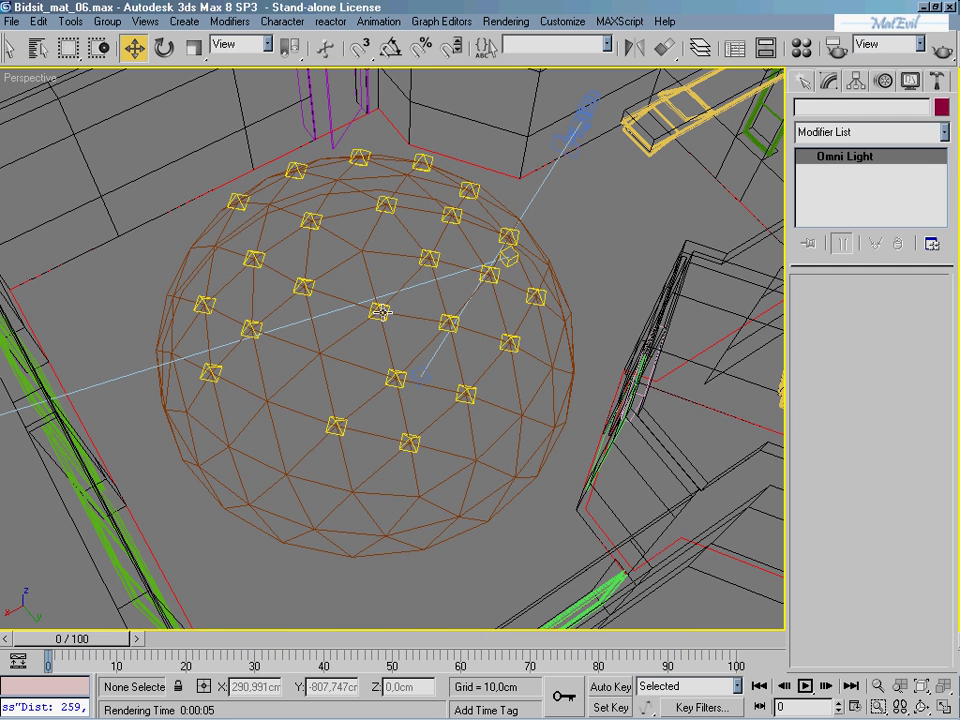
{"action": "left_click", "coordinate": [425, 317]}
- Delete the Omni28 and Omni44 lights from the dome array
{"action": "left_click", "coordinate": [450, 322]}
{"action": "key", "text": "Delete"}
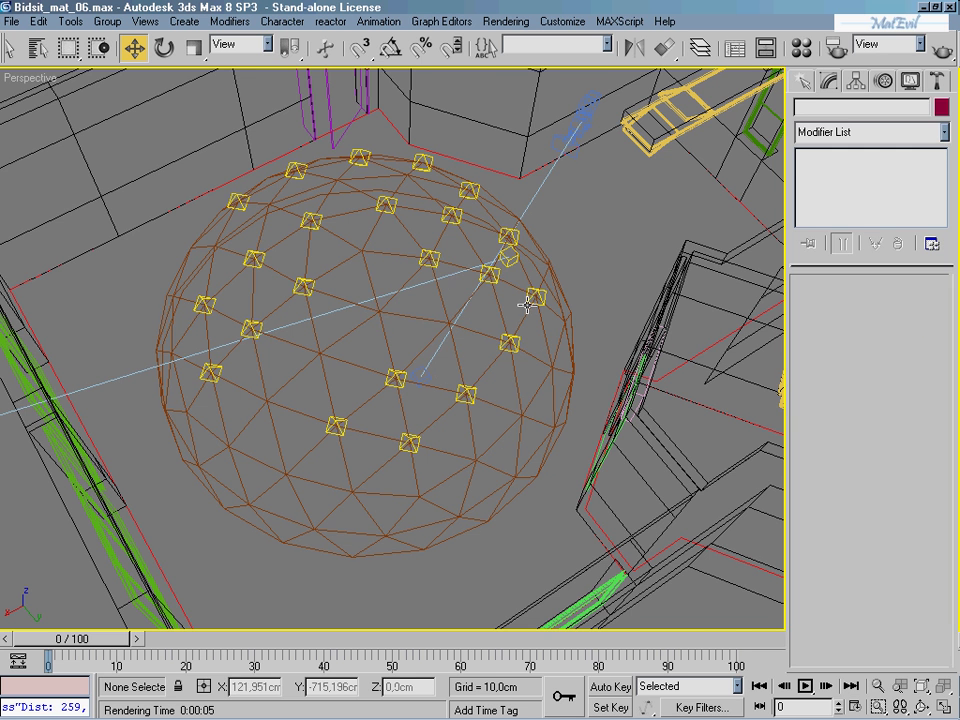
{"action": "left_click", "coordinate": [534, 297]}
{"action": "key", "text": "Delete"}
{"action": "middle_click_drag", "start_coordinate": [444, 263], "coordinate": [293, 368], "text": "alt"}
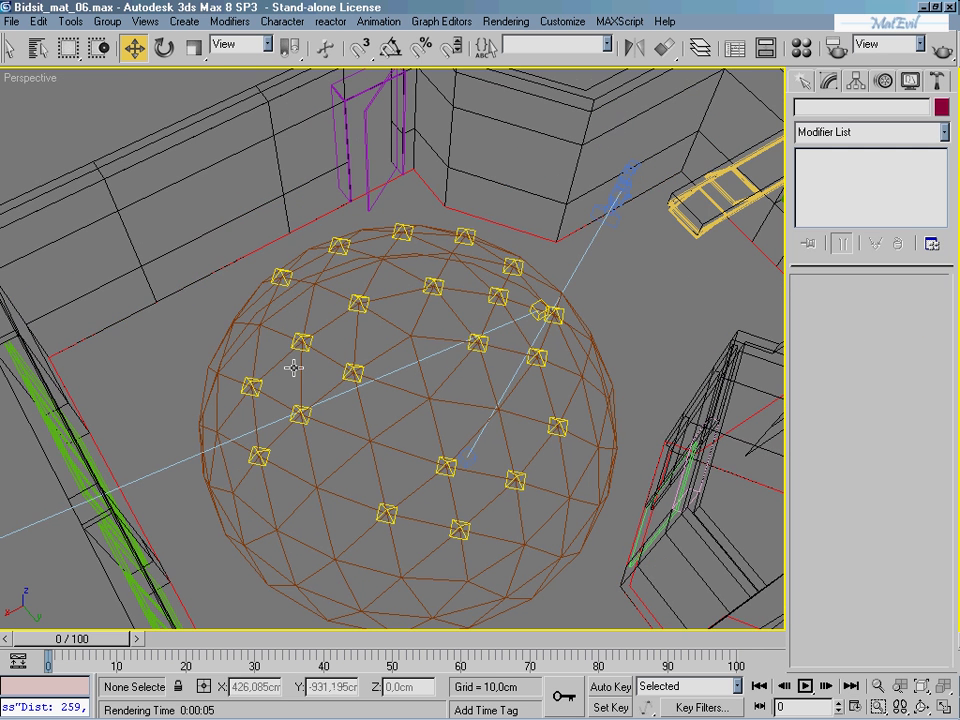
{"action": "left_click", "coordinate": [358, 296]}
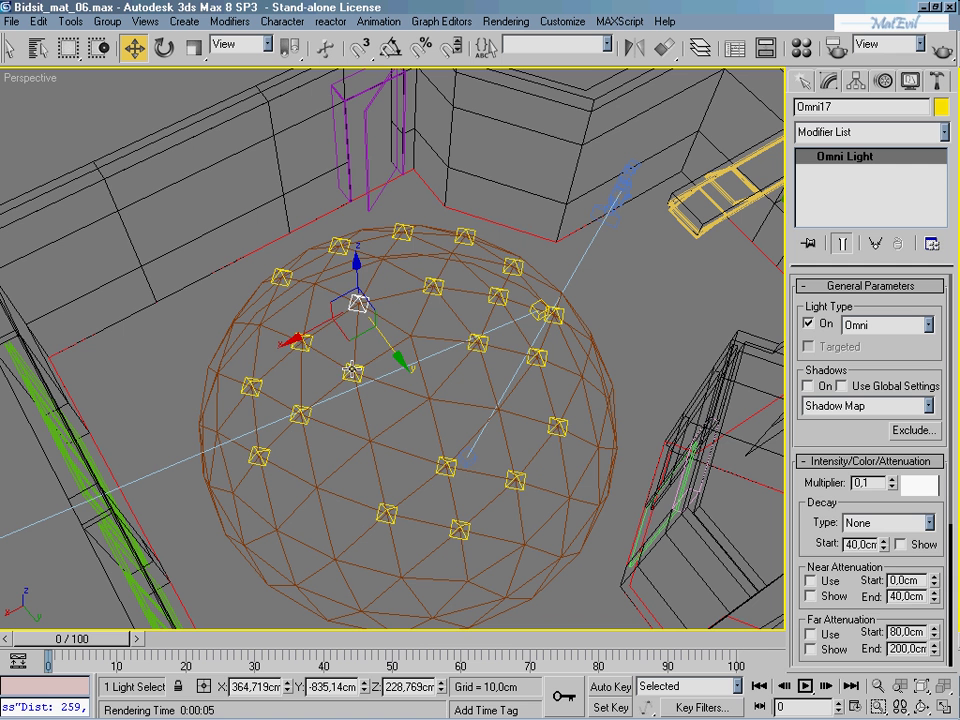
- Try a multi-light selection on the dome, including Omni14, then clear it
{"action": "left_click", "coordinate": [352, 371], "text": "ctrl"}
{"action": "left_click", "coordinate": [301, 343], "text": "ctrl"}
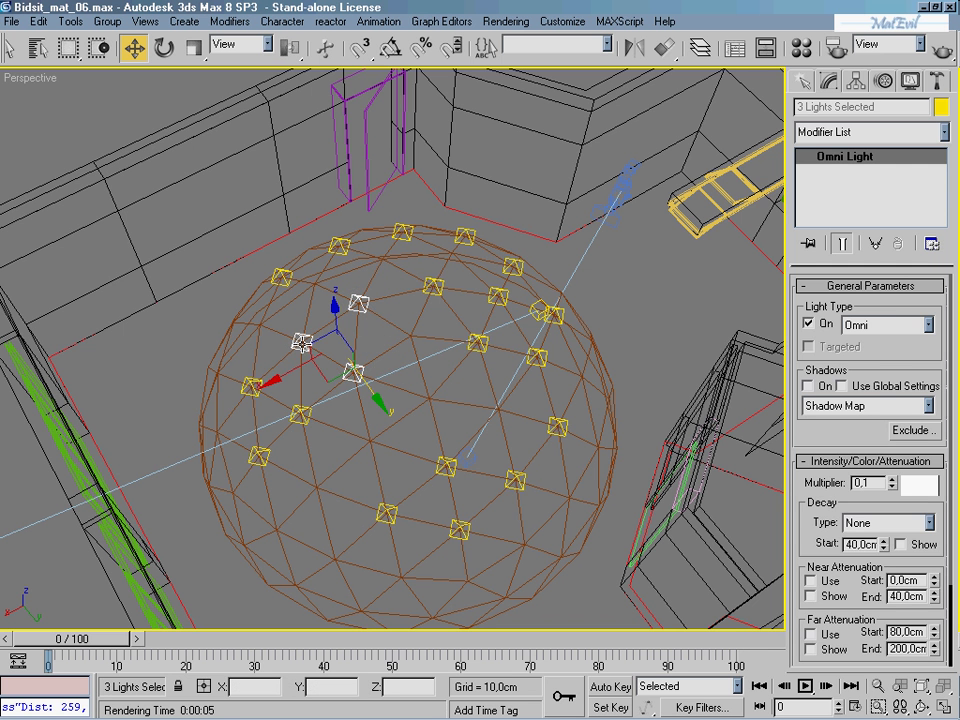
{"action": "left_click", "coordinate": [297, 416], "text": "ctrl"}
{"action": "left_click", "coordinate": [258, 454], "text": "ctrl"}
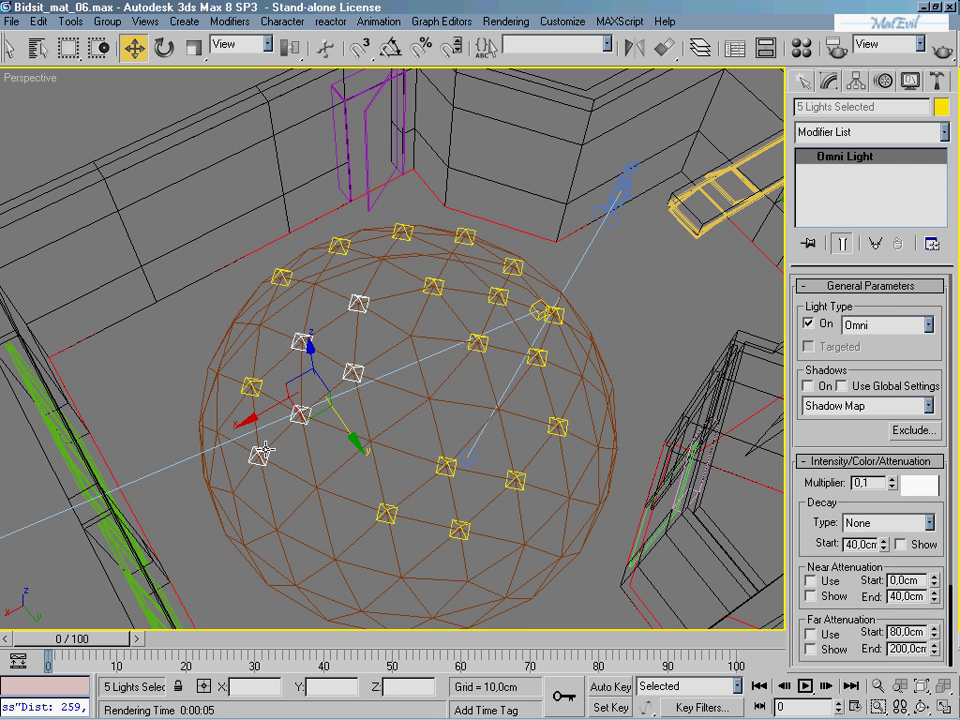
{"action": "left_click", "coordinate": [345, 368]}
{"action": "left_click", "coordinate": [353, 372]}
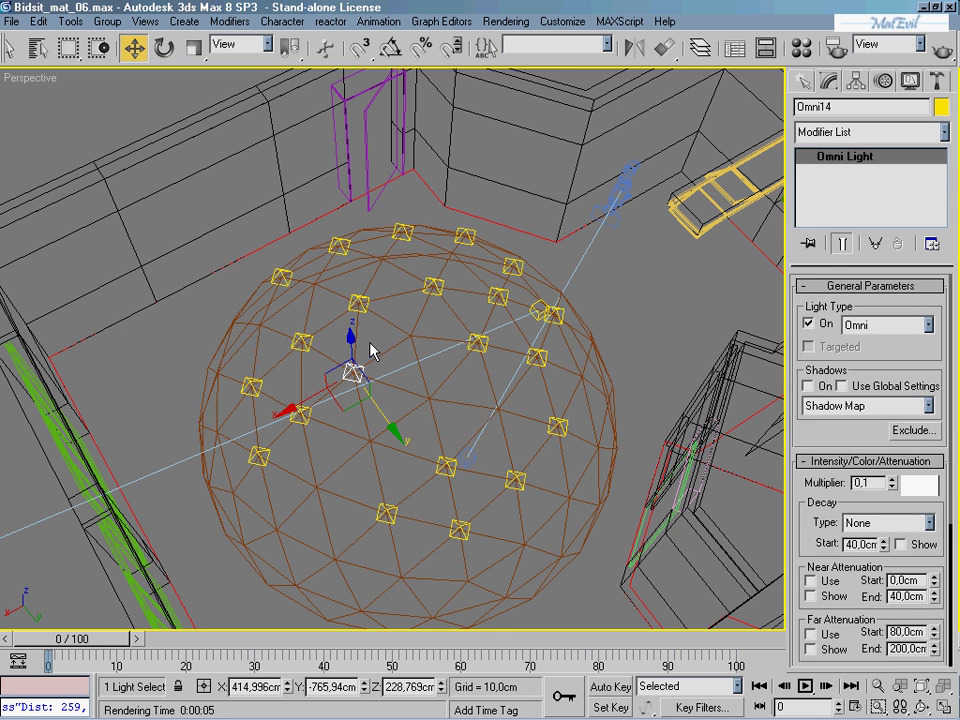
{"action": "left_click", "coordinate": [364, 306]}
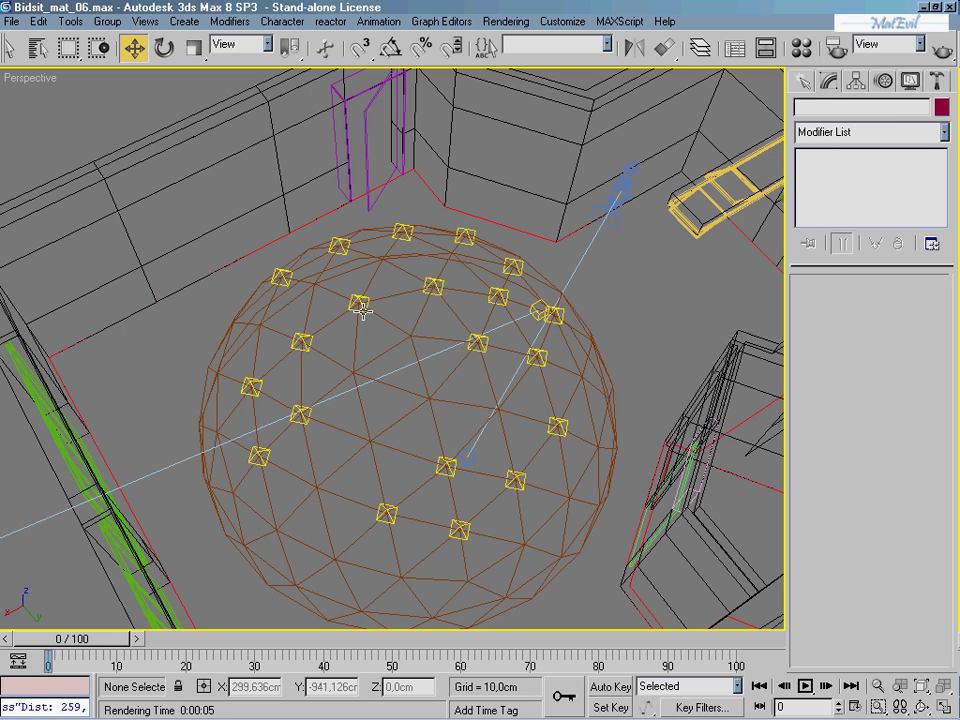
- Delete two more dome lights, one near the centre and one on the upper part
{"action": "left_click", "coordinate": [474, 343]}
{"action": "key", "text": "Delete"}
{"action": "left_click", "coordinate": [432, 286]}
{"action": "key", "text": "Delete"}
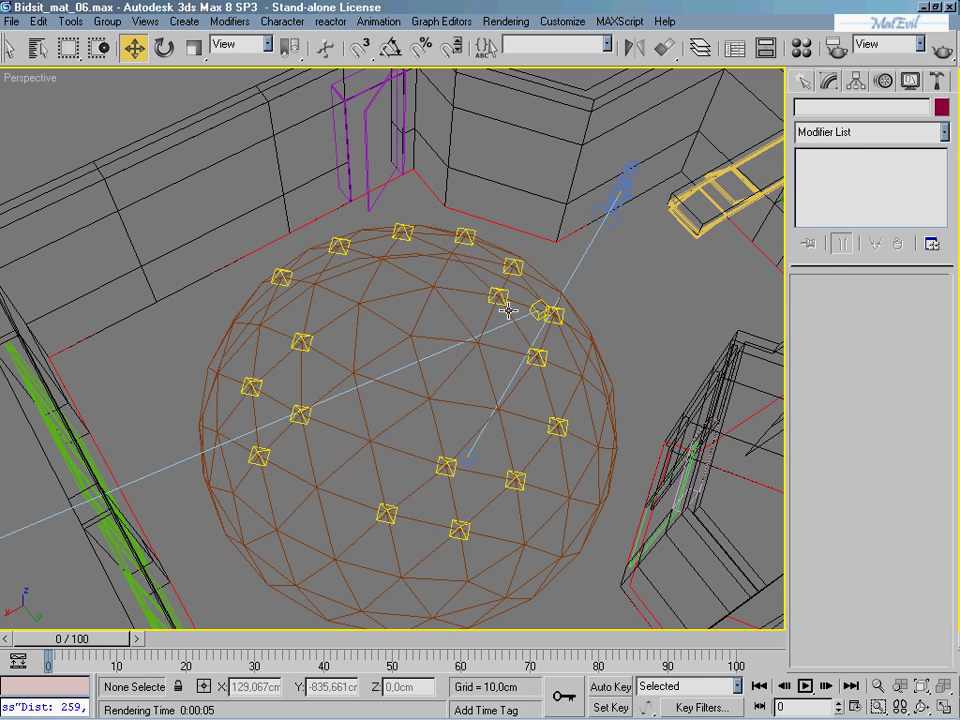
- From a low side view, select nine lights along the dome's far, left and lower sides
{"action": "mouse_move", "coordinate": [596, 341]}
{"action": "middle_mouse_down", "text": "alt"}
{"action": "mouse_move", "coordinate": [396, 254]}
{"action": "mouse_move", "coordinate": [396, 314]}
{"action": "middle_mouse_up", "text": "alt"}
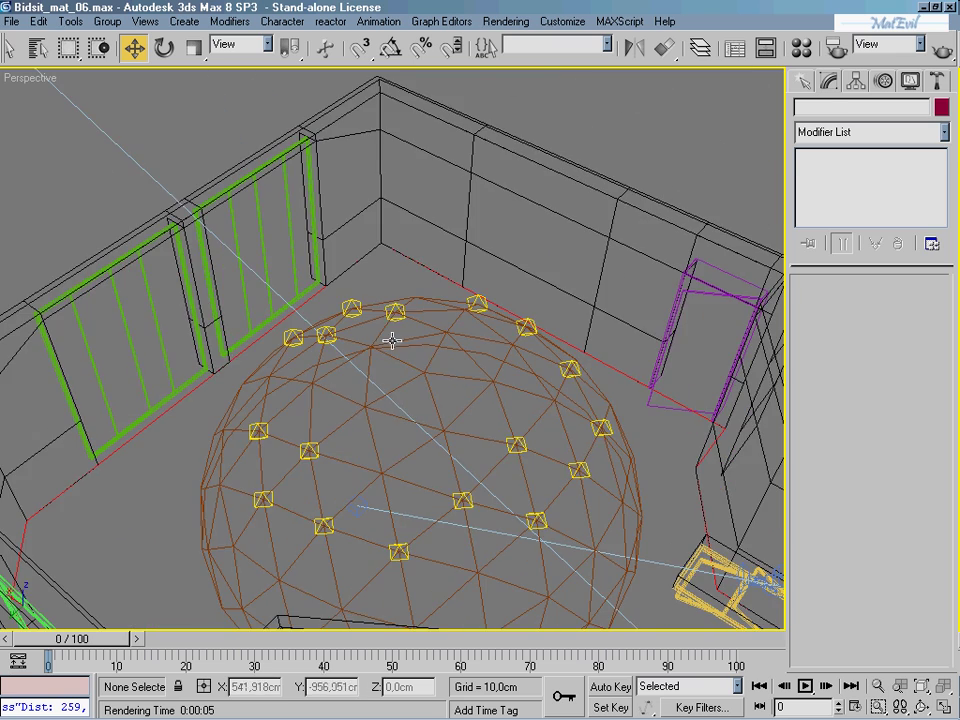
{"action": "left_click", "coordinate": [396, 314]}
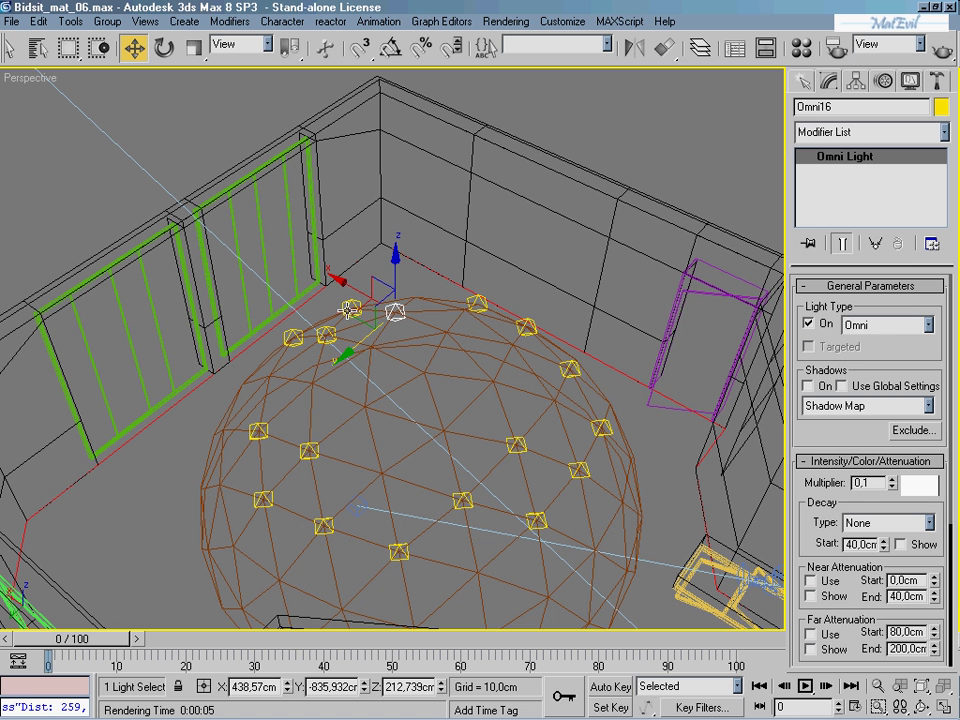
{"action": "left_click", "coordinate": [352, 308], "text": "ctrl"}
{"action": "left_click", "coordinate": [334, 333], "text": "ctrl"}
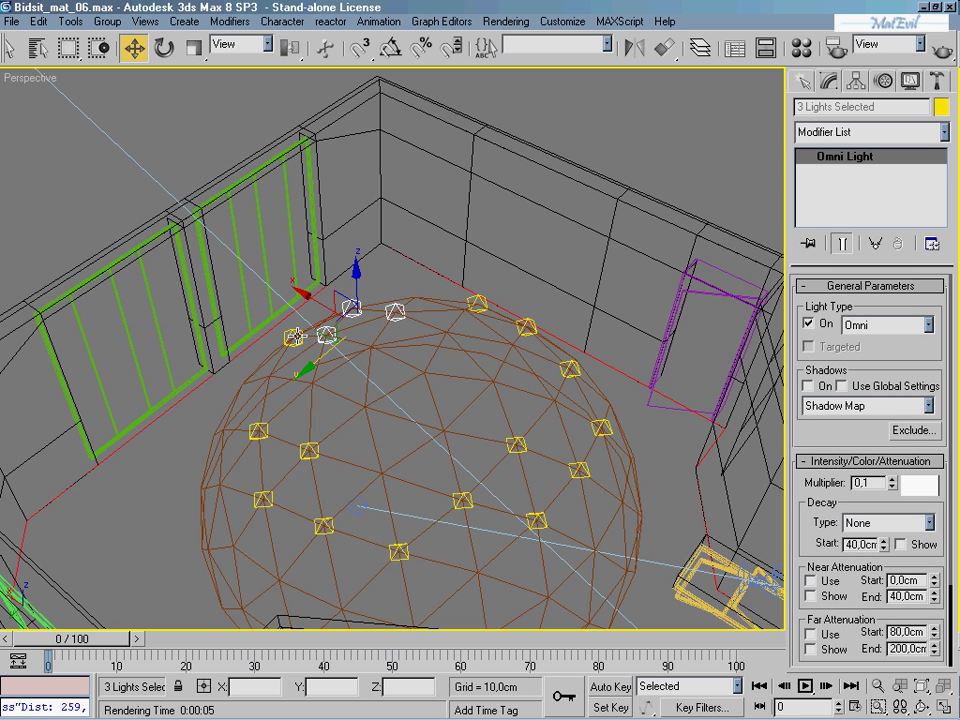
{"action": "left_click", "coordinate": [294, 337], "text": "ctrl"}
{"action": "left_click", "coordinate": [258, 430], "text": "ctrl"}
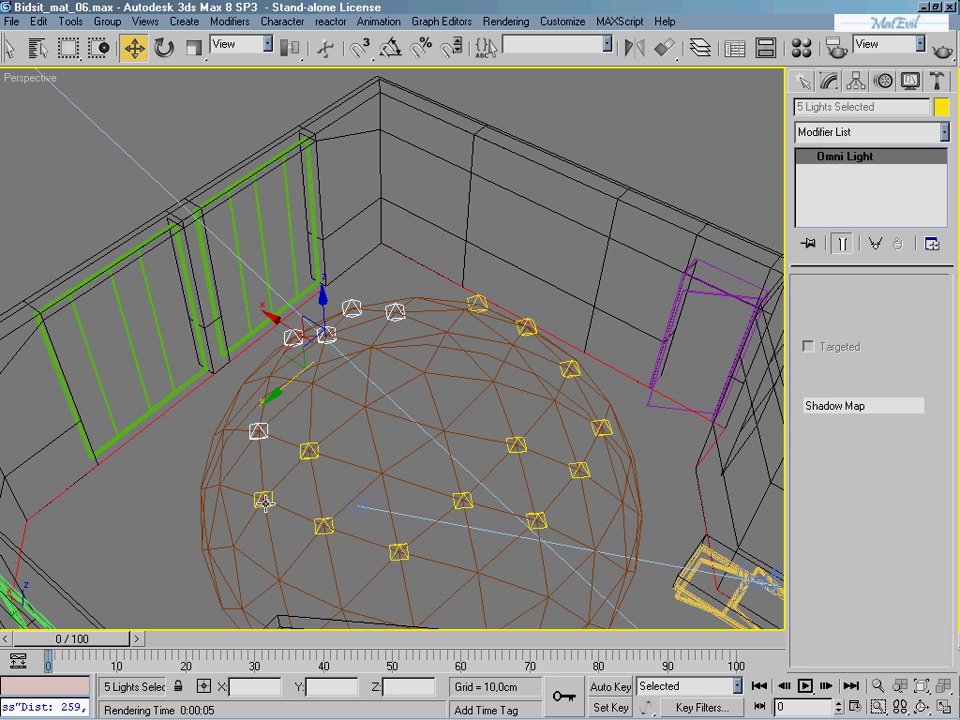
{"action": "left_click", "coordinate": [263, 499], "text": "ctrl"}
{"action": "left_click", "coordinate": [310, 450], "text": "ctrl"}
{"action": "left_click", "coordinate": [323, 525], "text": "ctrl"}
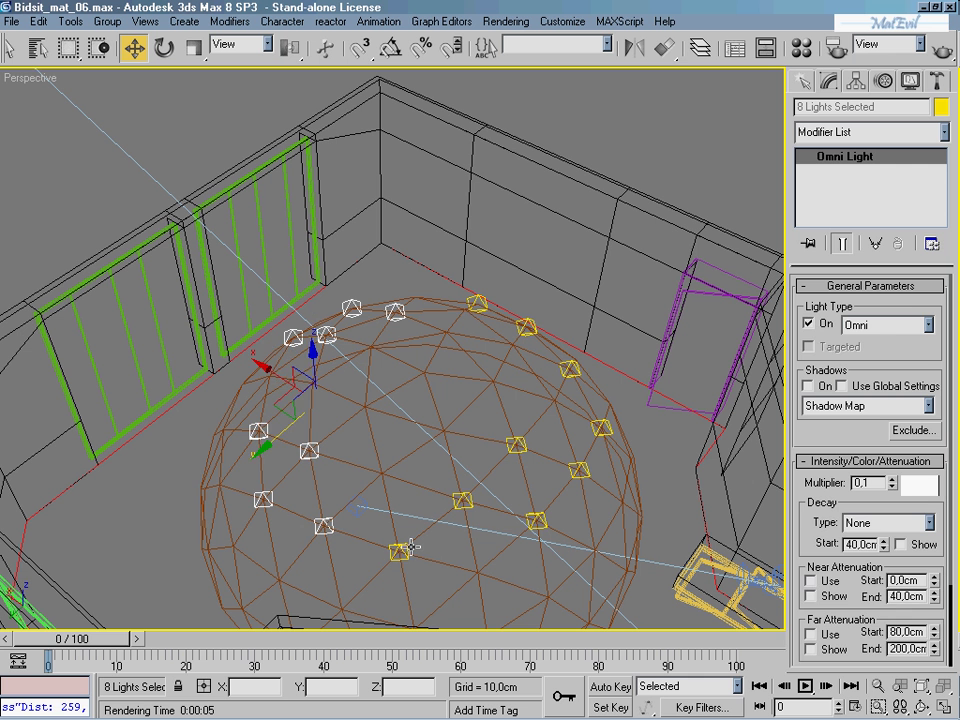
{"action": "left_click", "coordinate": [400, 550], "text": "ctrl"}
- Tick Hide in GeoSphere01's Object Properties so only its omni lights remain visible
{"action": "left_click", "coordinate": [462, 500], "text": "ctrl"}
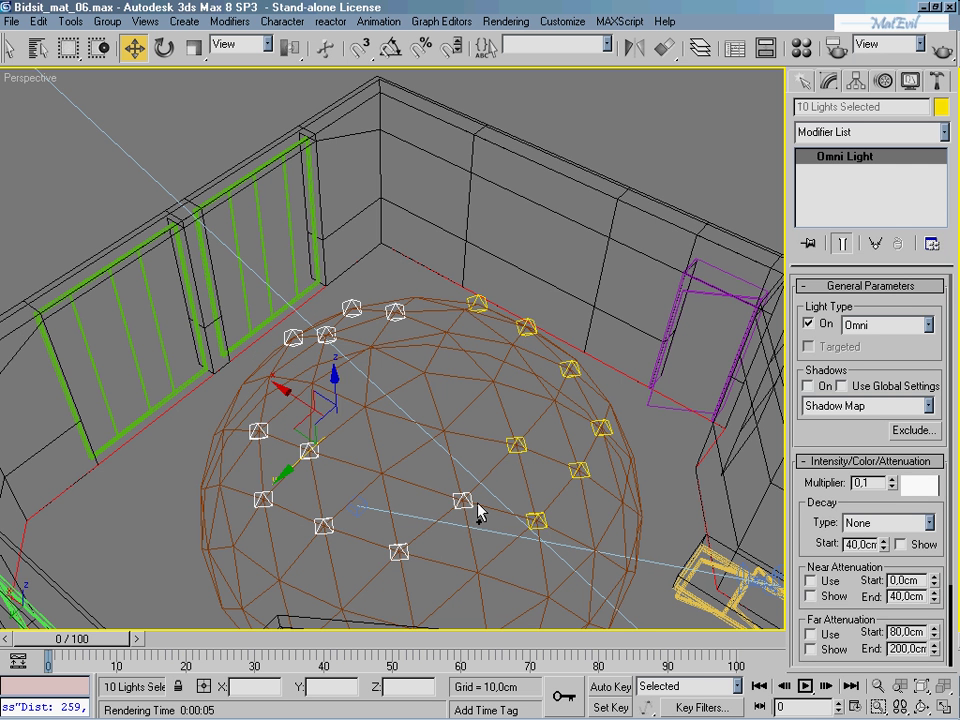
{"action": "left_click", "coordinate": [503, 460]}
{"action": "right_click", "coordinate": [500, 458]}
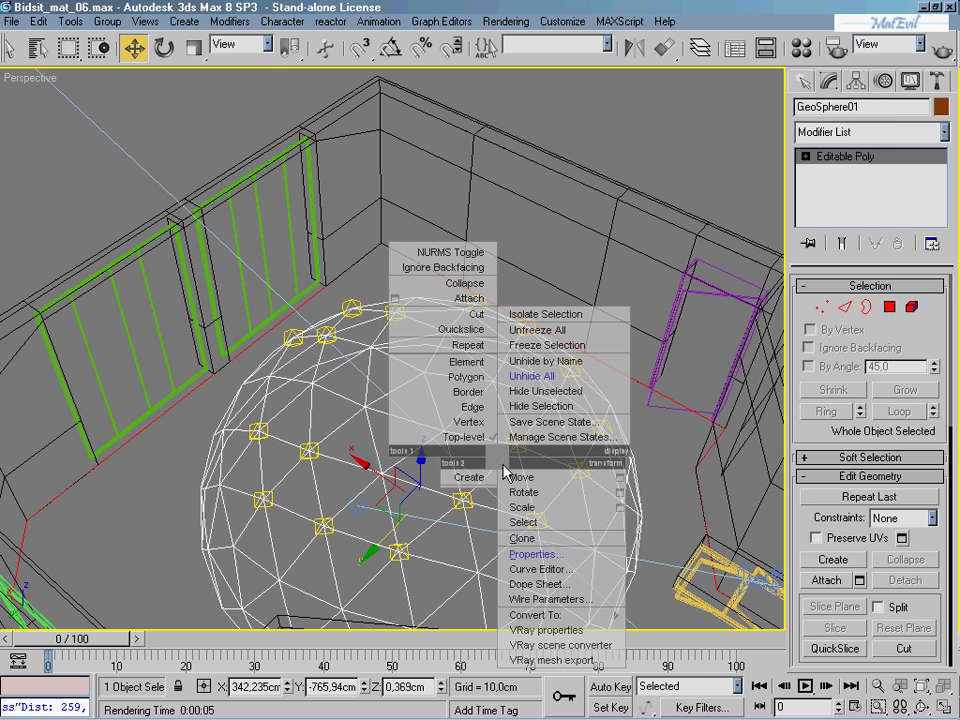
{"action": "left_click", "coordinate": [531, 557]}
{"action": "left_click", "coordinate": [568, 553]}
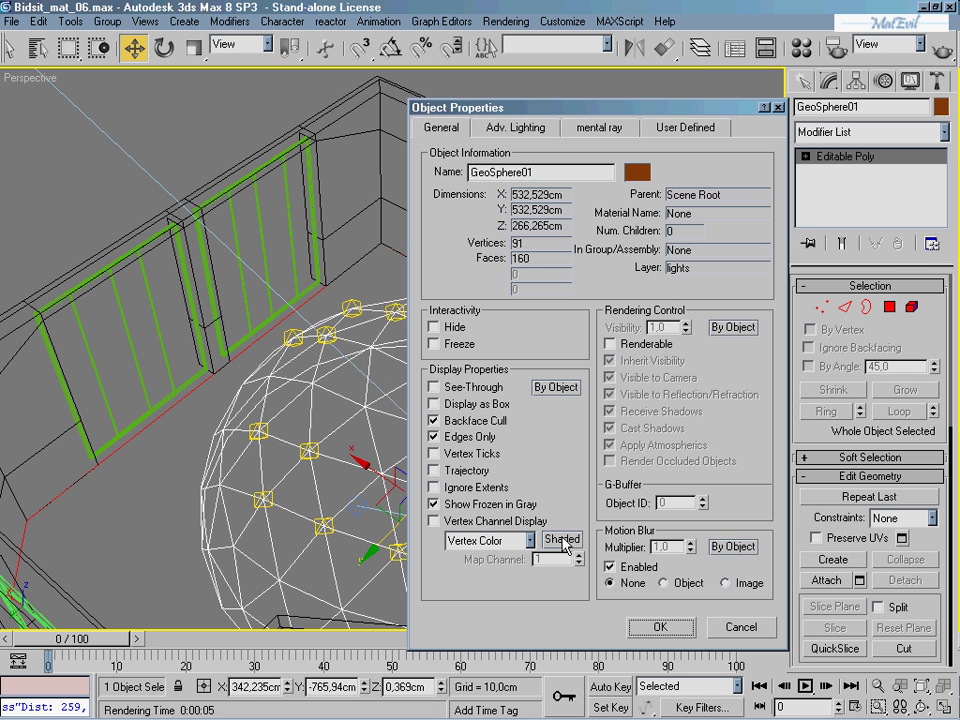
{"action": "left_click", "coordinate": [434, 327]}
{"action": "left_click", "coordinate": [660, 627]}
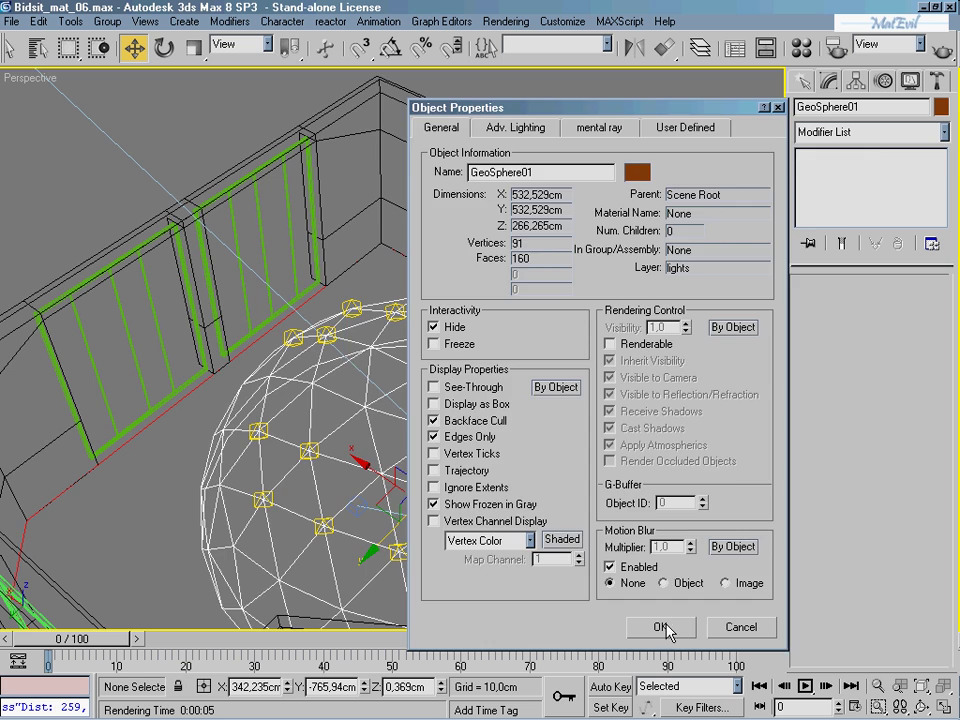
- Select the 18 dome omni lights and lower them about 50,663 cm in Front view
{"action": "mouse_move", "coordinate": [429, 321]}
{"action": "middle_mouse_down", "text": "alt"}
{"action": "mouse_move", "coordinate": [369, 358]}
{"action": "mouse_move", "coordinate": [343, 336]}
{"action": "middle_mouse_up", "text": "alt"}
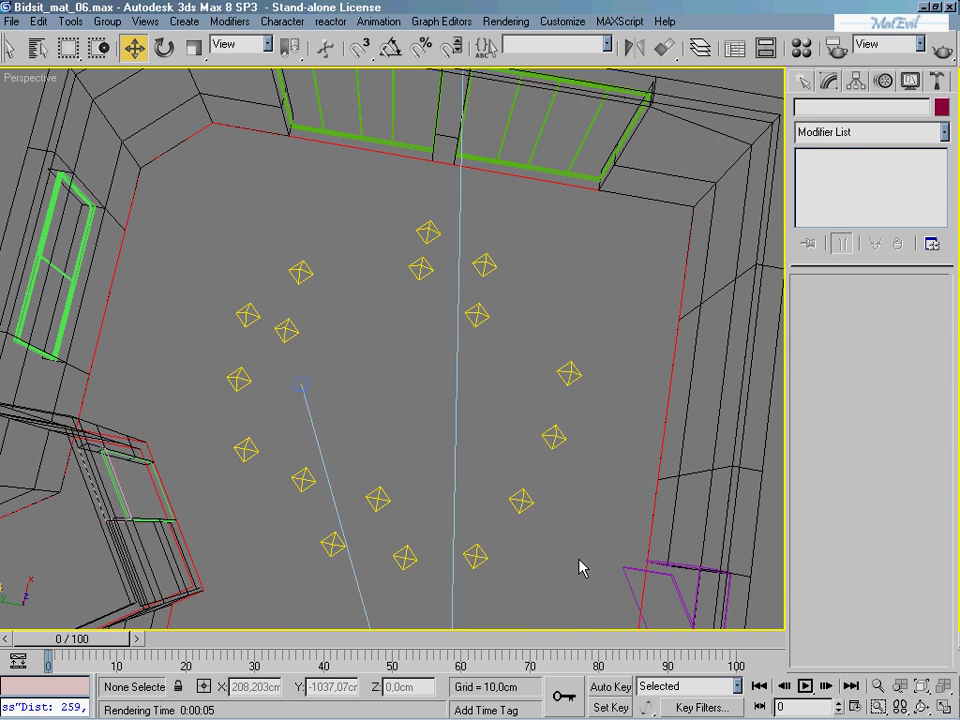
{"action": "left_click_drag", "start_coordinate": [597, 578], "coordinate": [221, 224]}
{"action": "left_click", "coordinate": [300, 383], "text": "alt"}
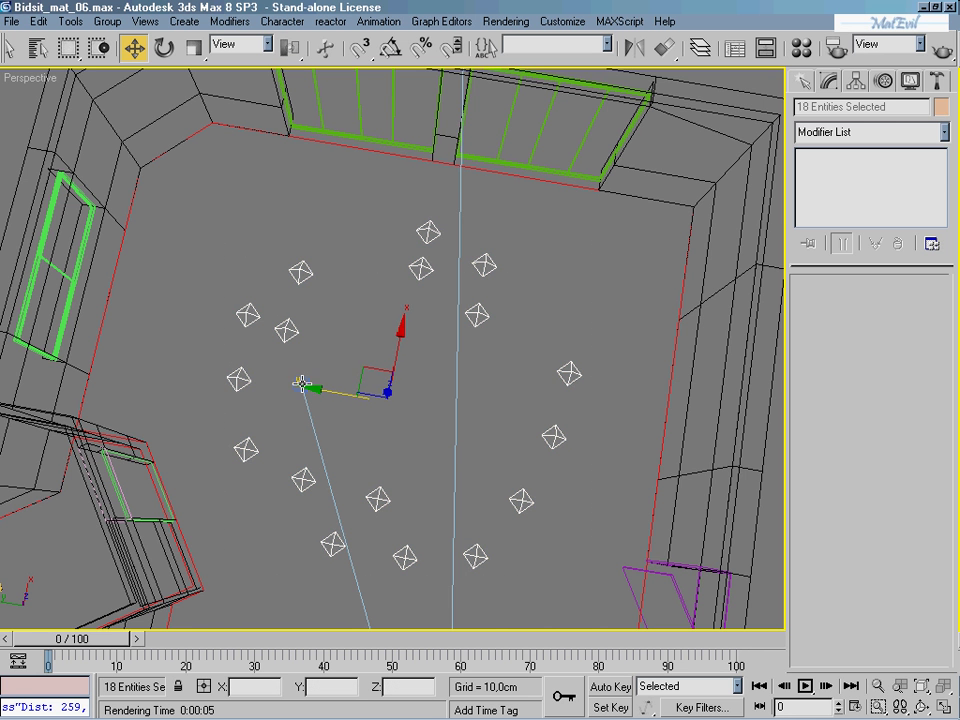
{"action": "mouse_move", "coordinate": [439, 390]}
{"action": "middle_mouse_down", "text": "alt"}
{"action": "mouse_move", "coordinate": [367, 430]}
{"action": "mouse_move", "coordinate": [364, 289]}
{"action": "mouse_move", "coordinate": [397, 330]}
{"action": "middle_mouse_up", "text": "alt"}
{"action": "key", "text": "f"}
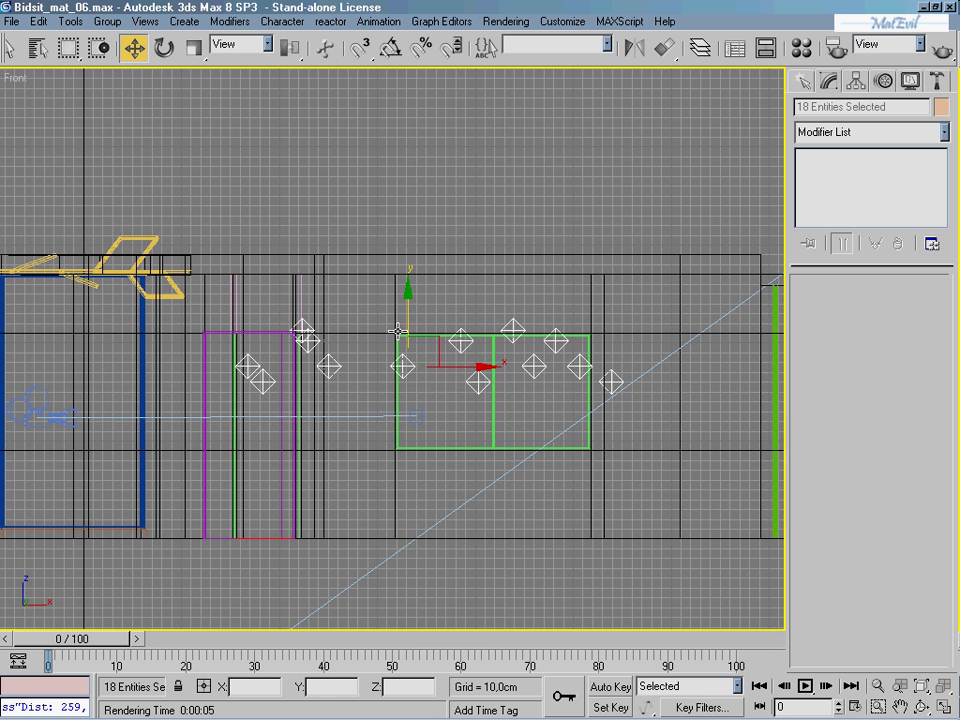
{"action": "left_click_drag", "start_coordinate": [407, 301], "coordinate": [407, 351]}
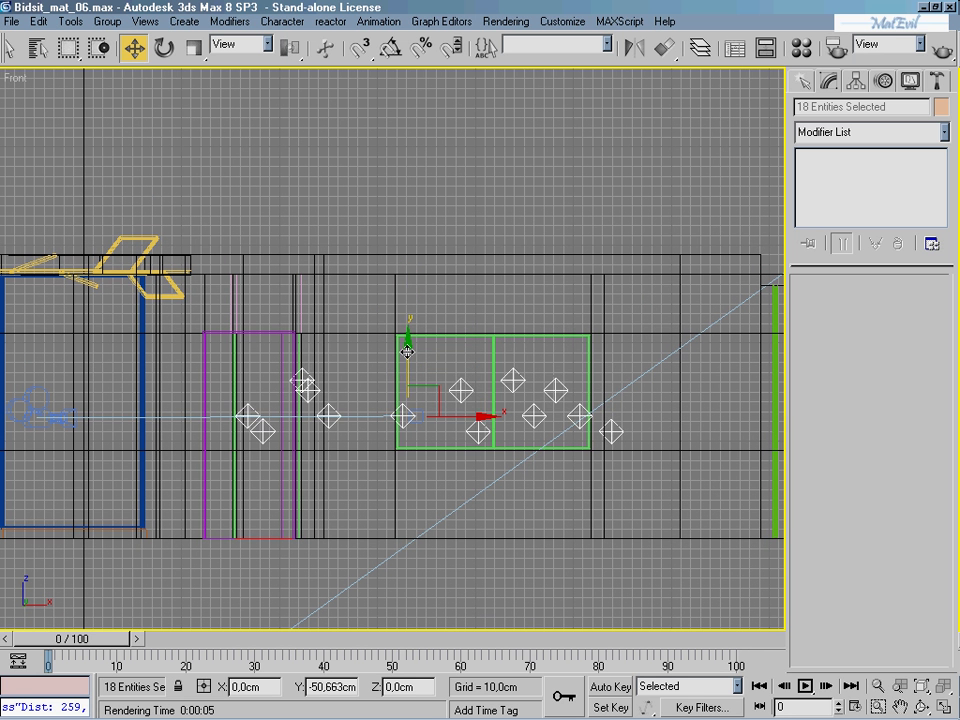
{"action": "left_click", "coordinate": [578, 162]}
{"action": "key", "text": "c"}
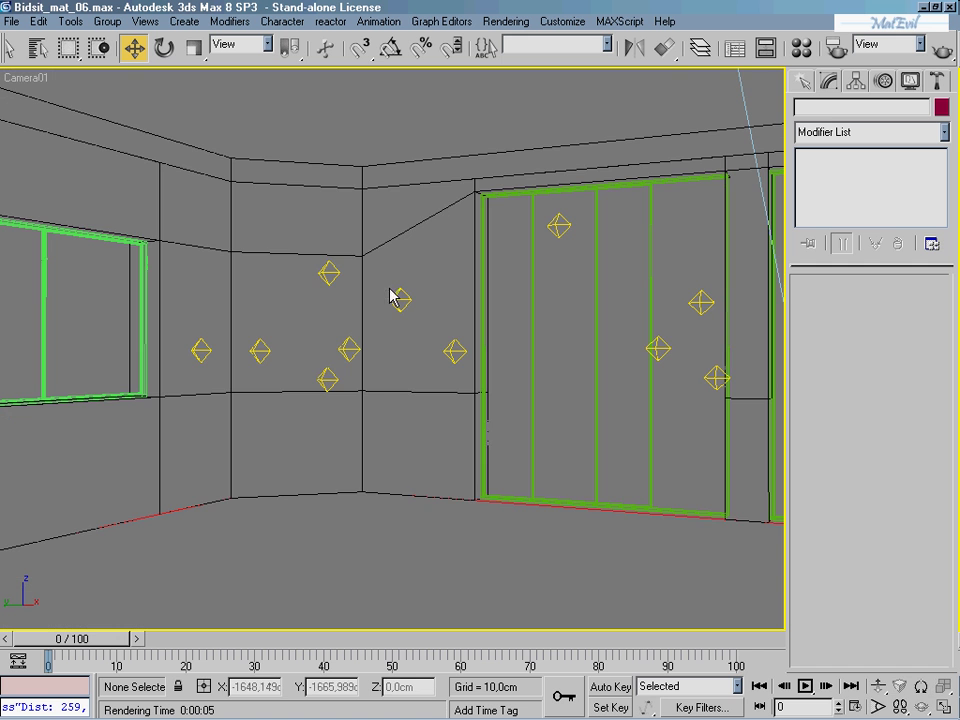
- Test-render Camera01, close the render, and select Omni20 to show its parameters
{"action": "left_click", "coordinate": [940, 50]}
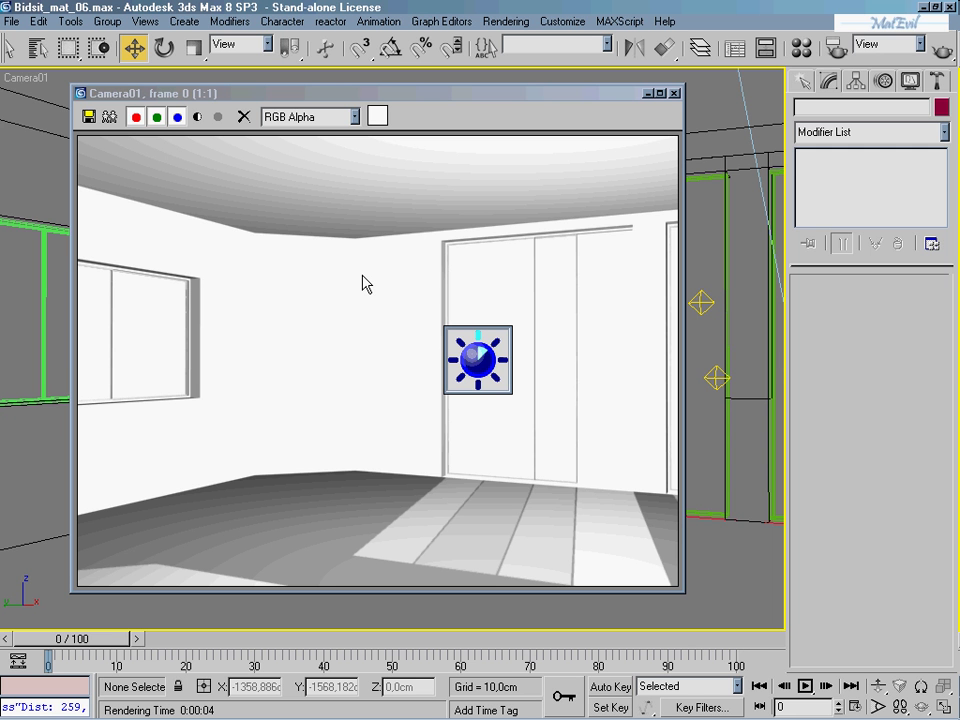
{"action": "left_click", "coordinate": [673, 93]}
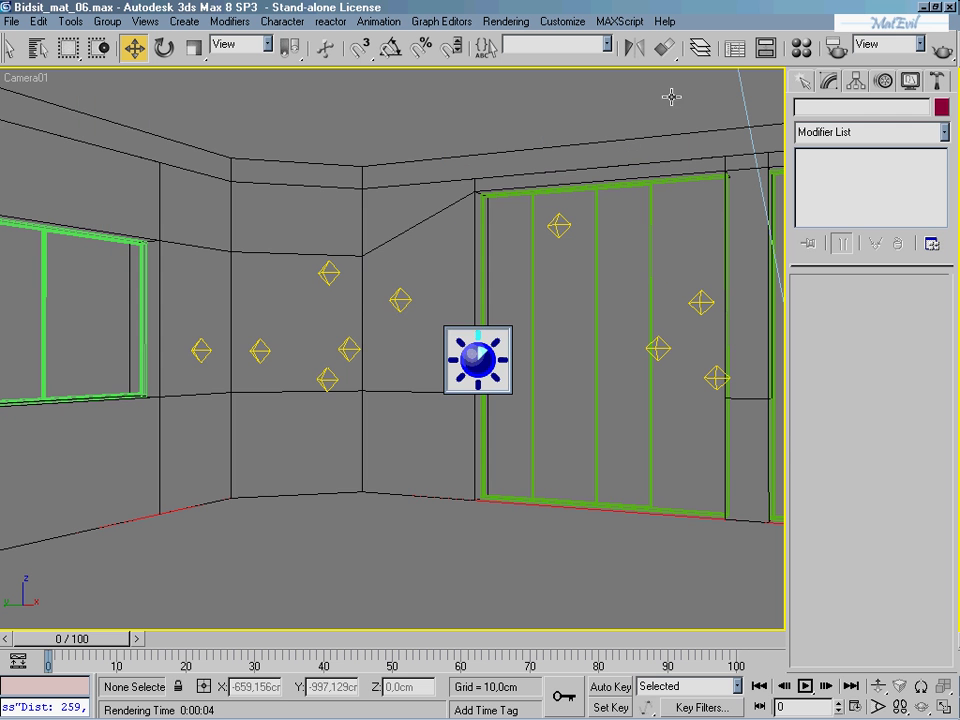
{"action": "left_click", "coordinate": [400, 300]}
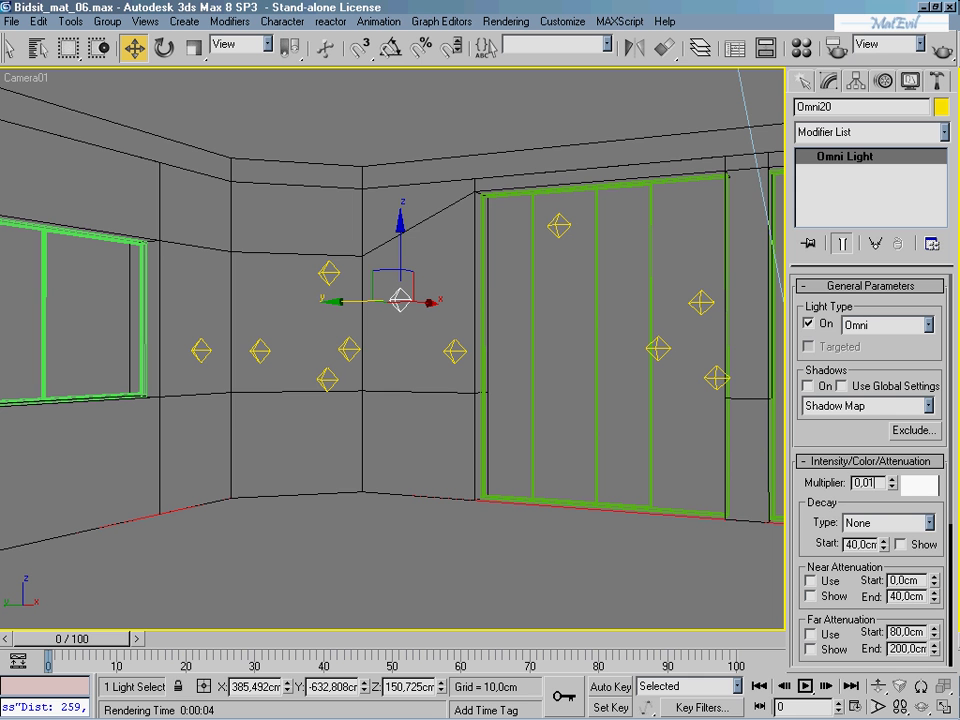
- Give Omni20 a pale warm yellow colour (Hue 44, Sat 17) and multiplier 0,05
{"action": "key", "text": "Return"}
{"action": "left_click", "coordinate": [915, 488]}
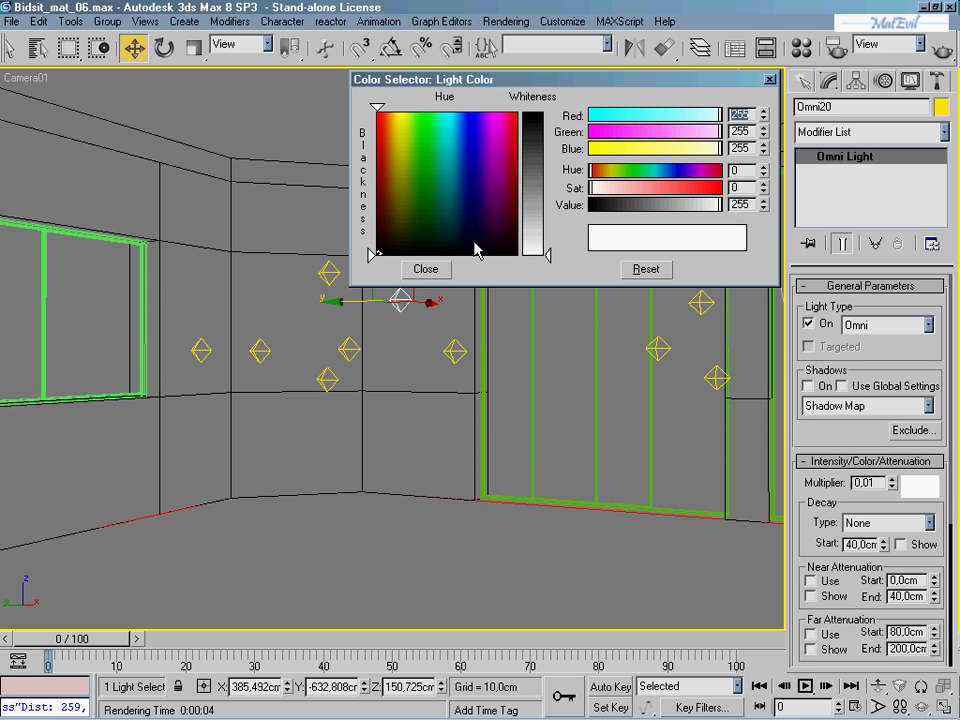
{"action": "mouse_move", "coordinate": [476, 250]}
{"action": "left_mouse_down"}
{"action": "mouse_move", "coordinate": [439, 221]}
{"action": "mouse_move", "coordinate": [414, 236]}
{"action": "mouse_move", "coordinate": [399, 222]}
{"action": "mouse_move", "coordinate": [401, 111]}
{"action": "left_mouse_up"}
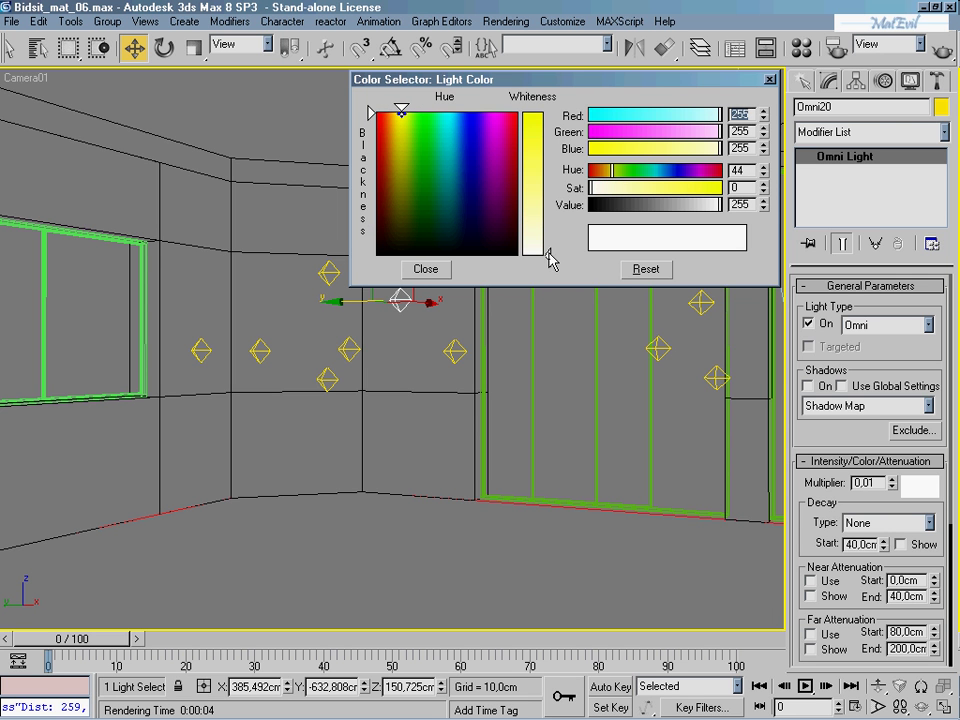
{"action": "left_click_drag", "start_coordinate": [551, 260], "coordinate": [548, 253]}
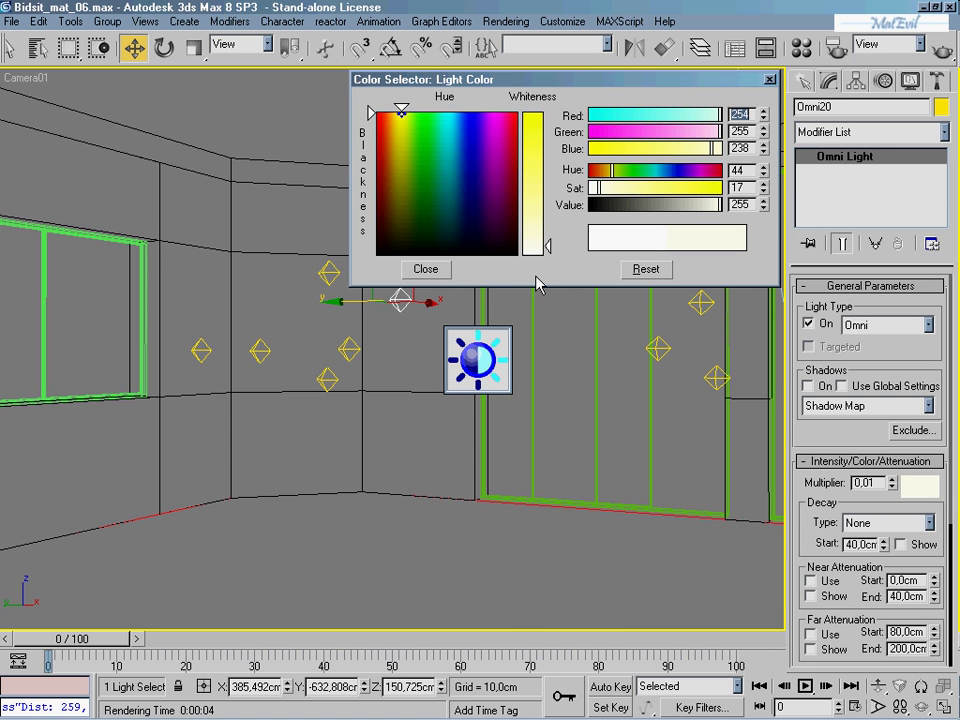
{"action": "left_click", "coordinate": [446, 271]}
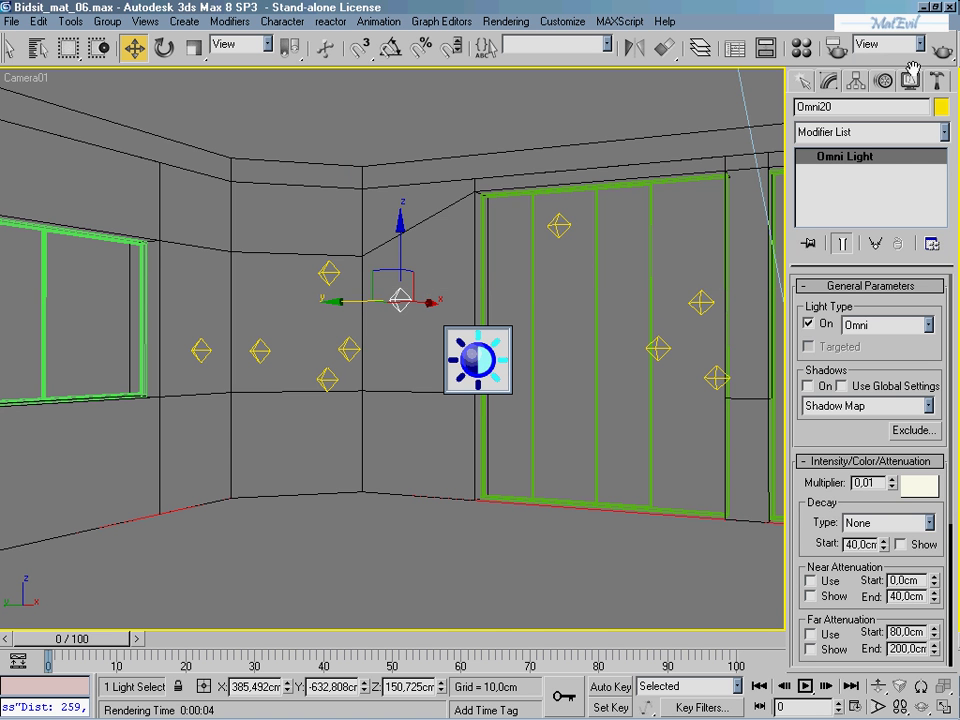
- Quick-render Camera01 twice to check the tinted light, then close the render
{"action": "left_click", "coordinate": [940, 47]}
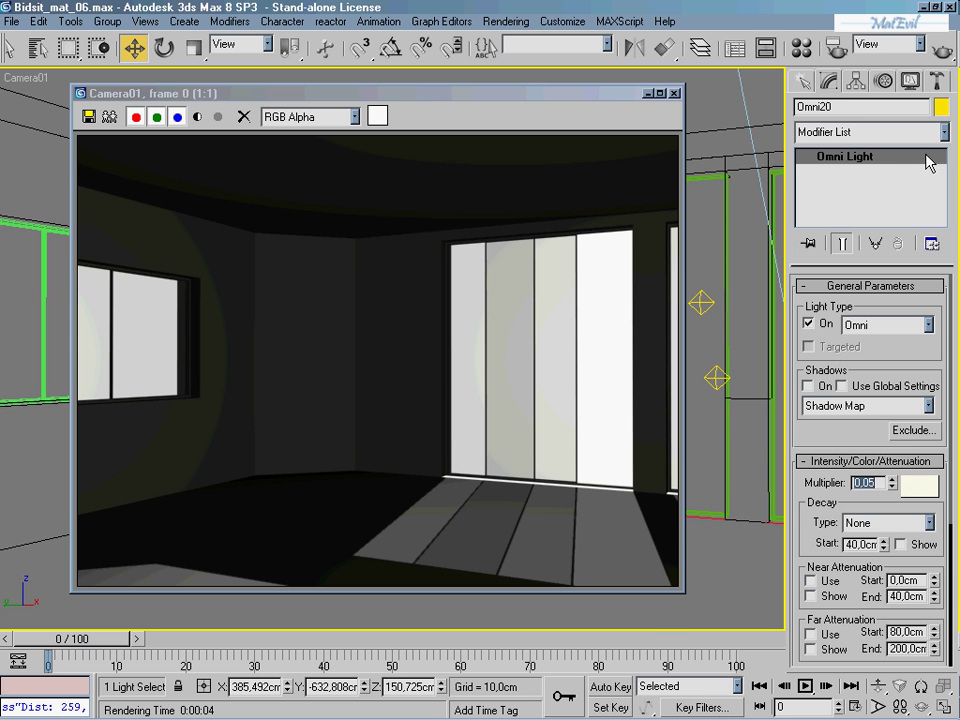
{"action": "left_click", "coordinate": [940, 47]}
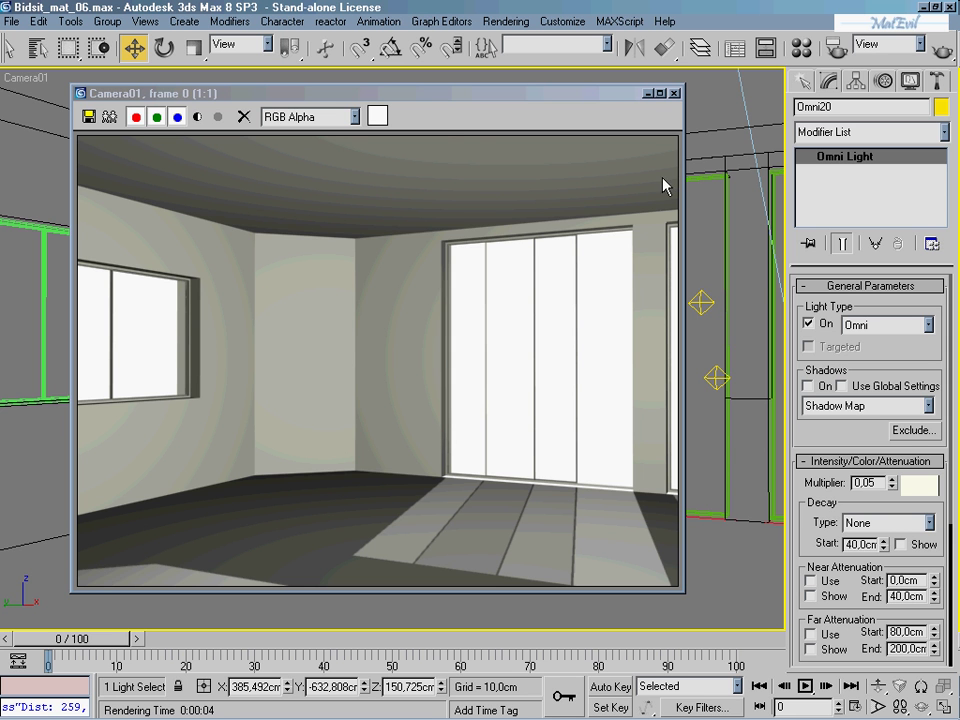
{"action": "left_click", "coordinate": [675, 95]}
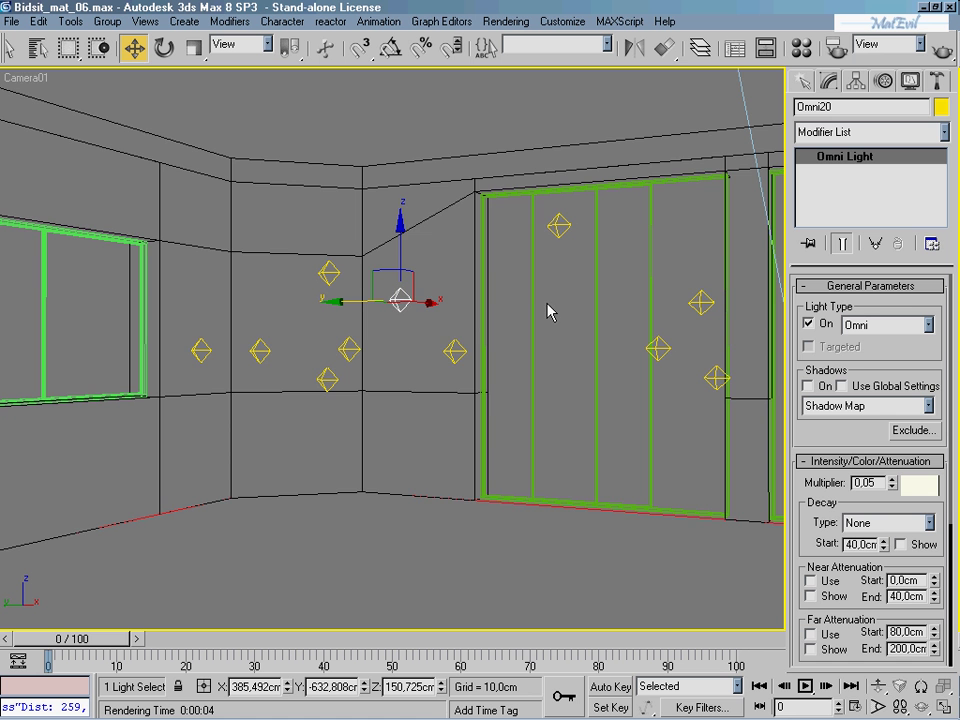
- Set Direct01 to multiplier 1,5 and a warm cream colour (Hue 31, Sat 40)
{"action": "key", "text": "p"}
{"action": "scroll", "coordinate": [542, 321], "scroll_direction": "down", "scroll_amount": 5}
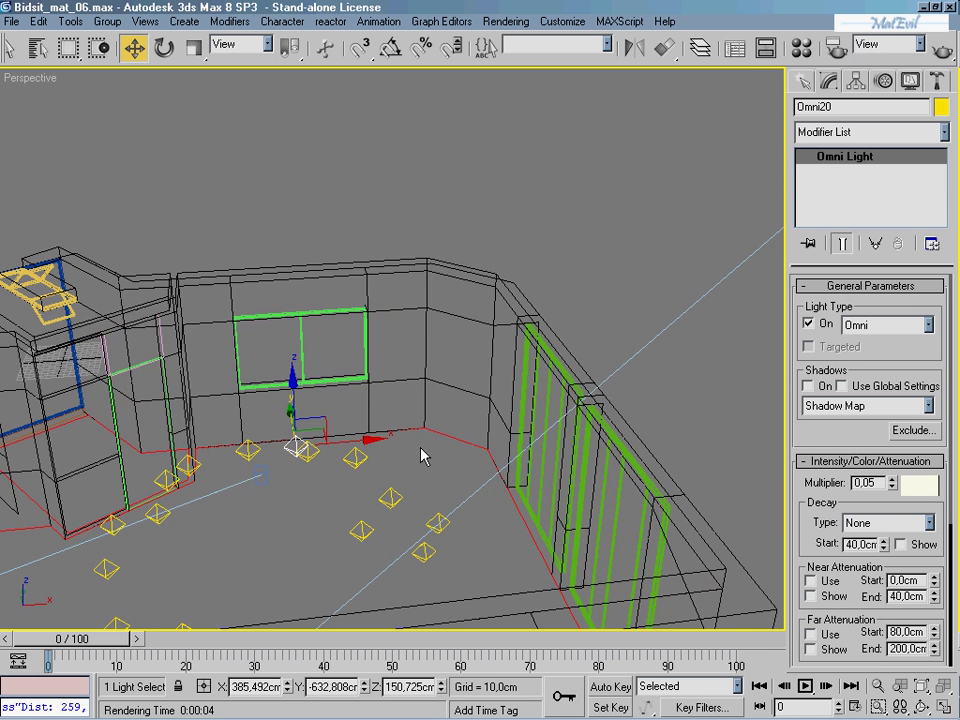
{"action": "scroll", "coordinate": [424, 452], "scroll_direction": "down", "scroll_amount": 3}
{"action": "middle_click_drag", "start_coordinate": [422, 386], "coordinate": [537, 299], "text": "alt"}
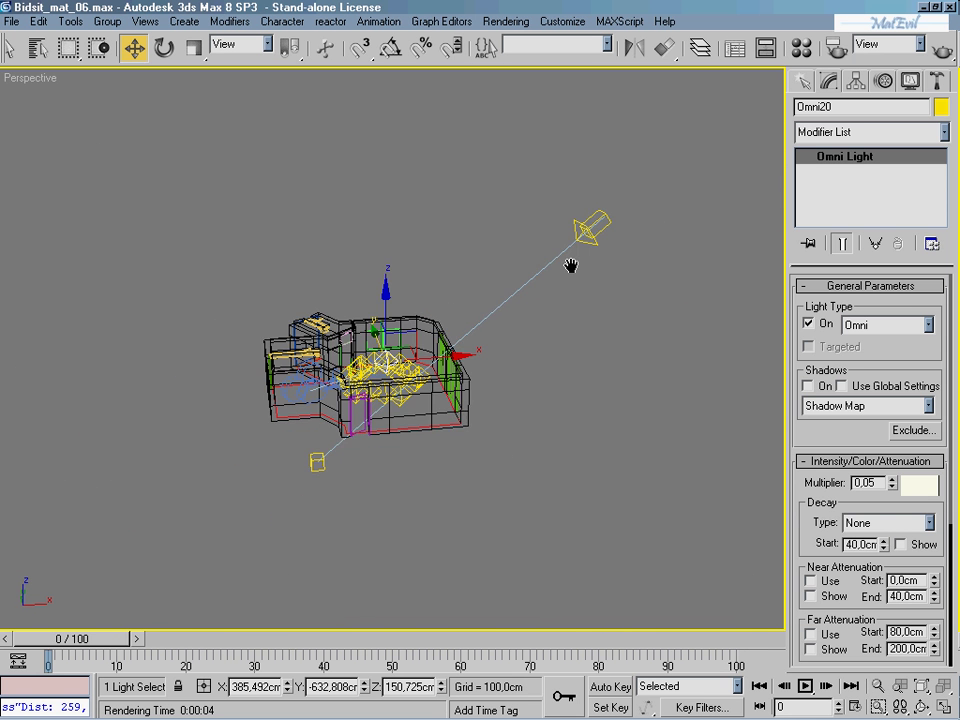
{"action": "left_click", "coordinate": [537, 299]}
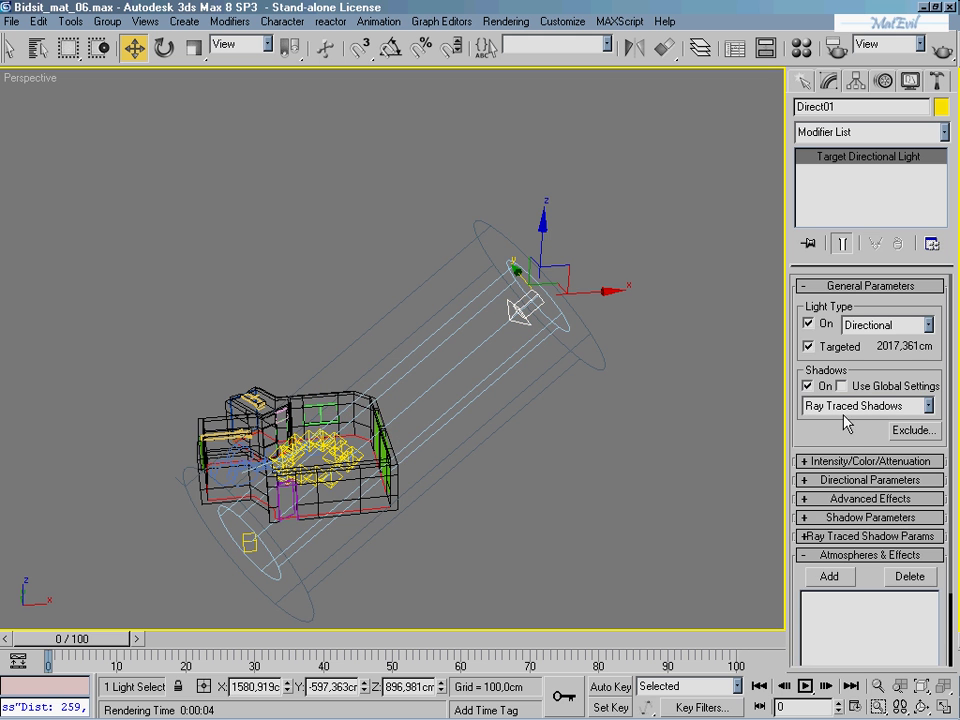
{"action": "scroll", "coordinate": [851, 415], "scroll_direction": "down", "scroll_amount": 2}
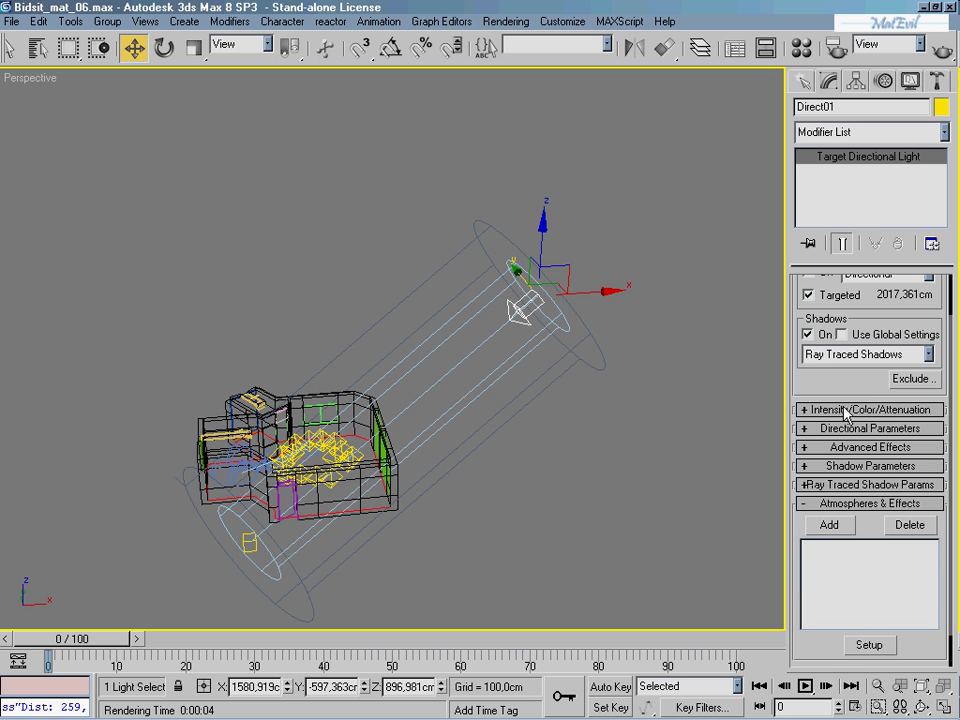
{"action": "left_click", "coordinate": [853, 409]}
{"action": "type", "text": "1,5"}
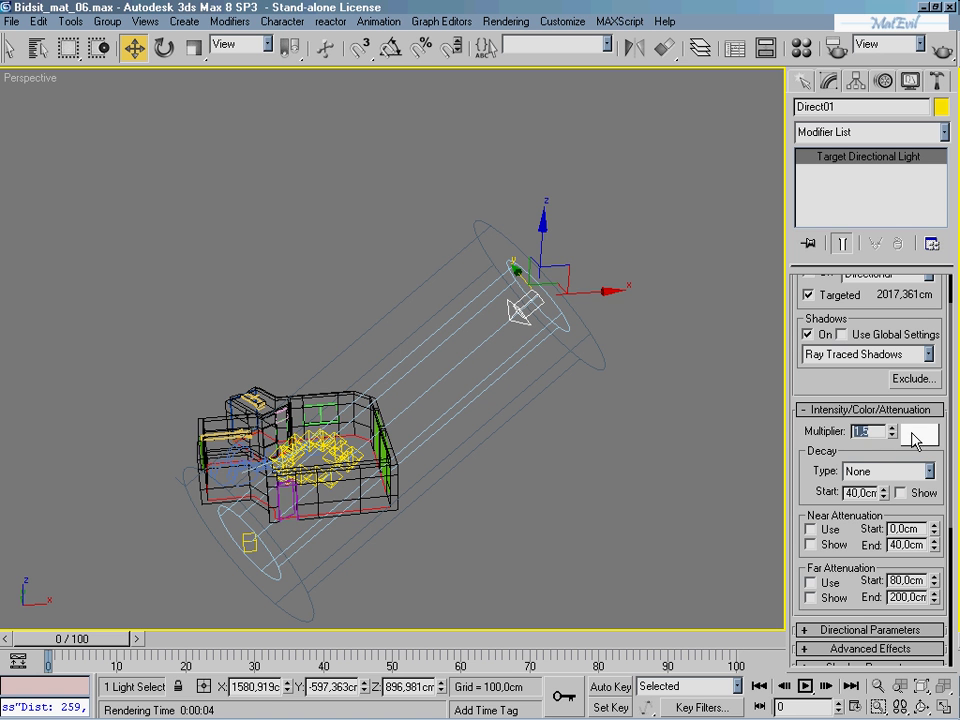
{"action": "left_click", "coordinate": [917, 434]}
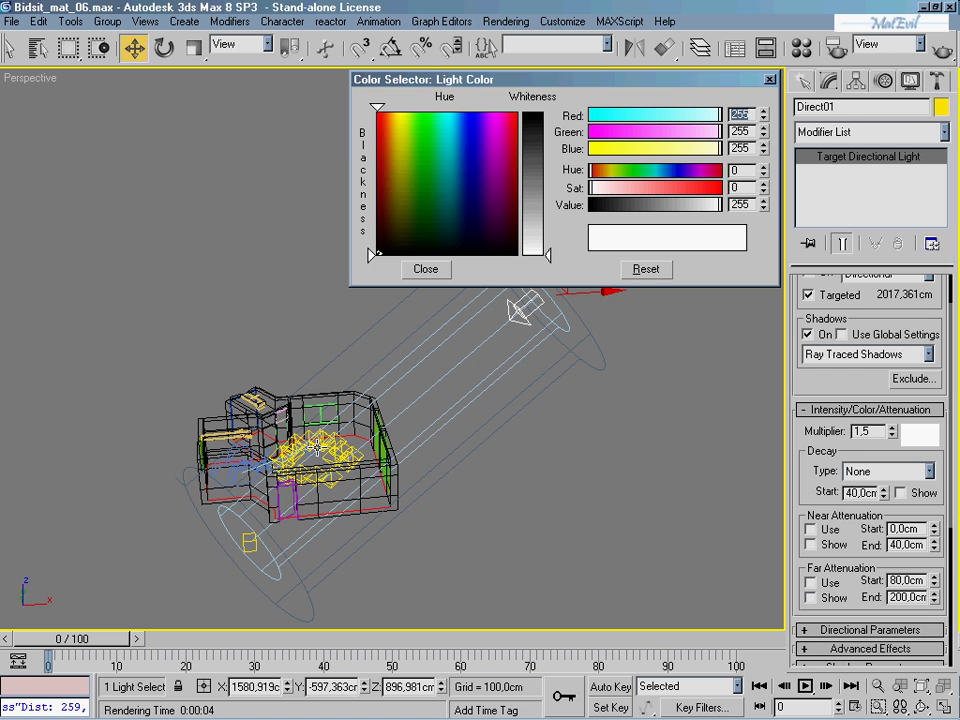
{"action": "left_click_drag", "start_coordinate": [390, 116], "coordinate": [393, 117]}
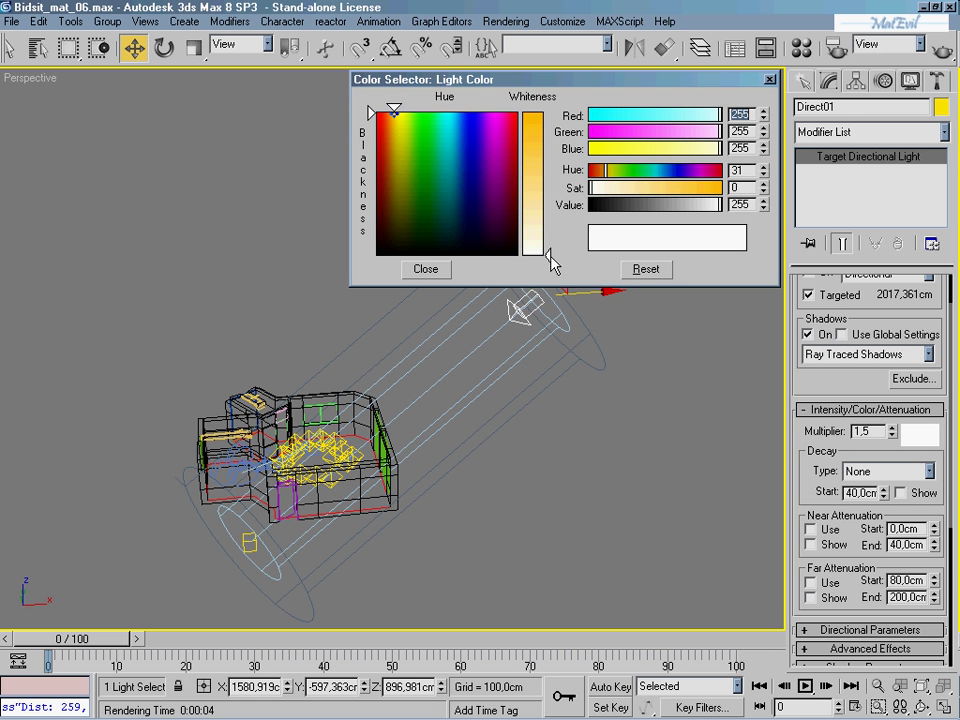
{"action": "left_click_drag", "start_coordinate": [549, 257], "coordinate": [548, 234]}
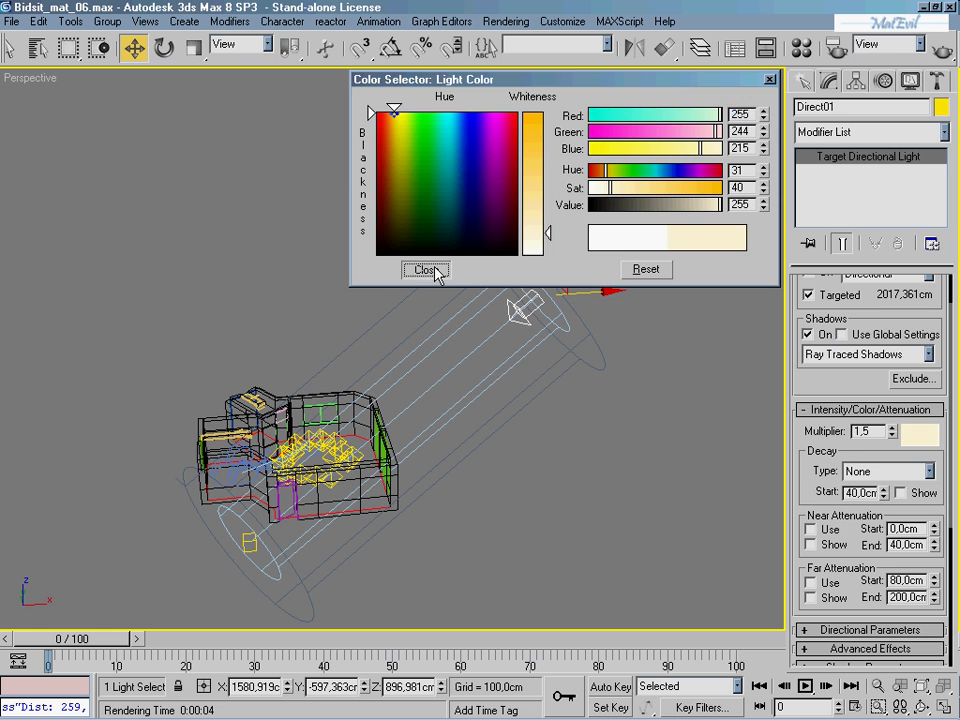
{"action": "left_click", "coordinate": [425, 270]}
{"action": "left_click", "coordinate": [606, 156]}
- Set the Environment's global lighting tint to pale blue (Hue 156, Sat 42)
{"action": "left_click", "coordinate": [505, 21]}
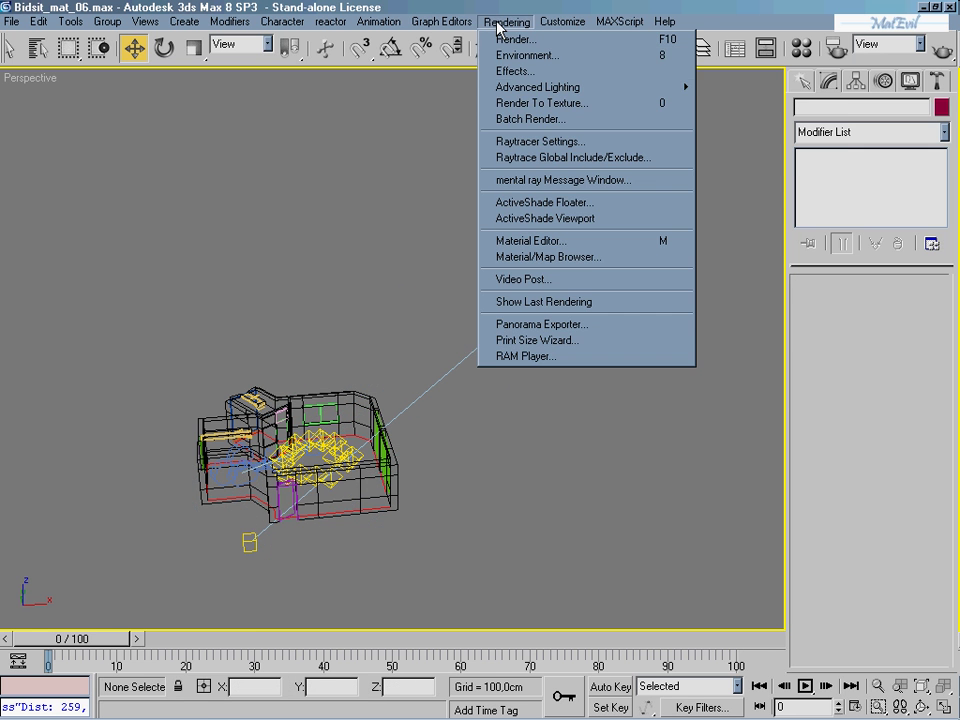
{"action": "left_click", "coordinate": [520, 56]}
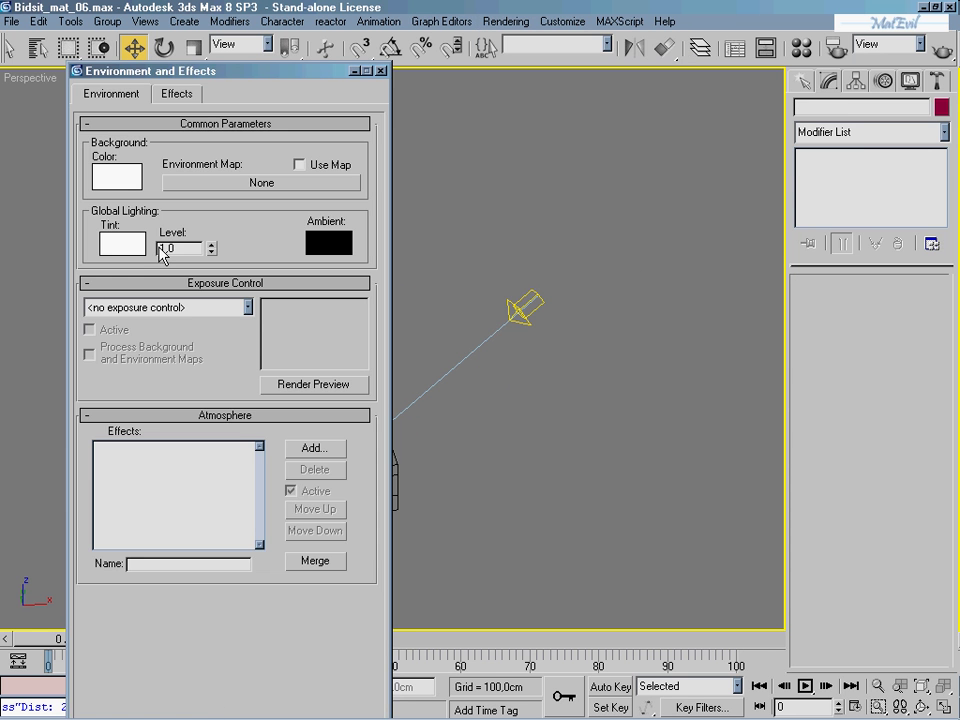
{"action": "left_click", "coordinate": [121, 245]}
{"action": "left_click_drag", "start_coordinate": [454, 146], "coordinate": [465, 119]}
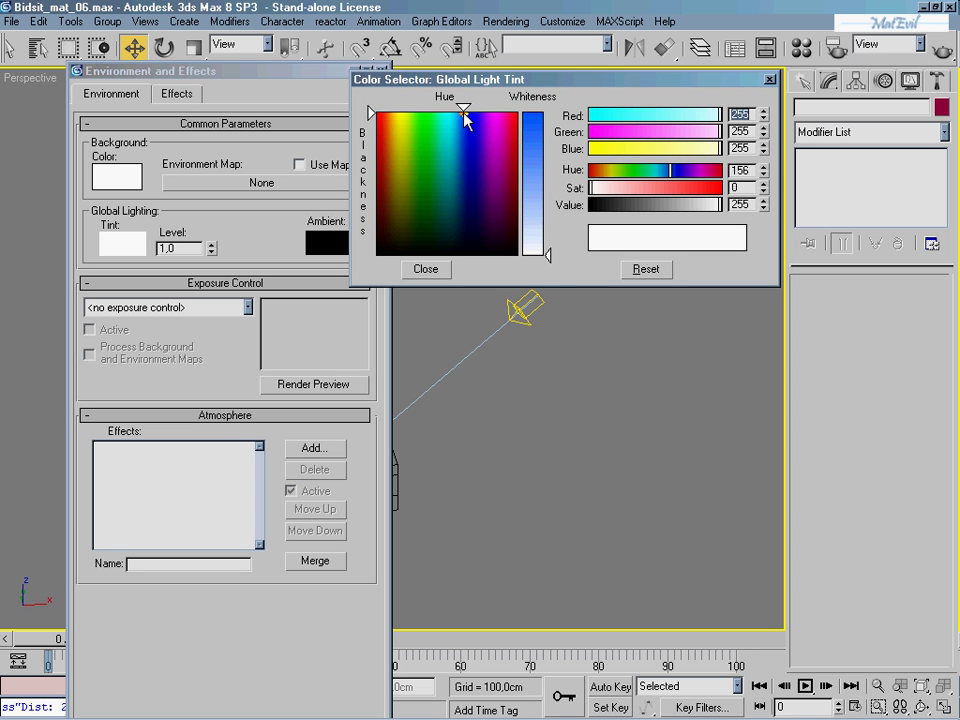
{"action": "left_click_drag", "start_coordinate": [549, 260], "coordinate": [549, 242]}
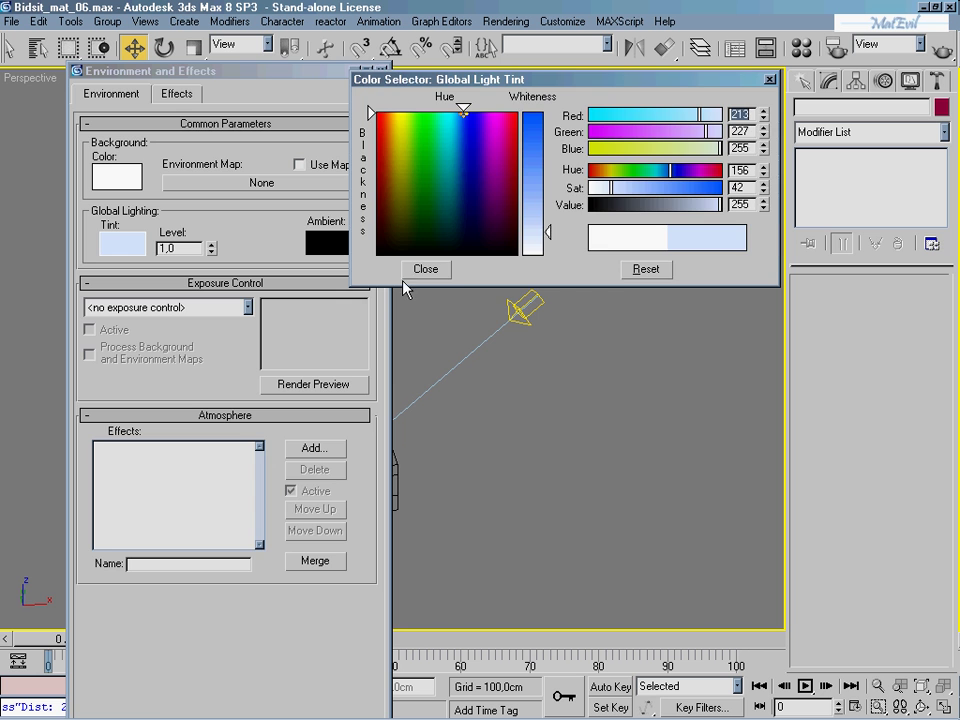
{"action": "left_click", "coordinate": [410, 270]}
{"action": "left_click", "coordinate": [381, 71]}
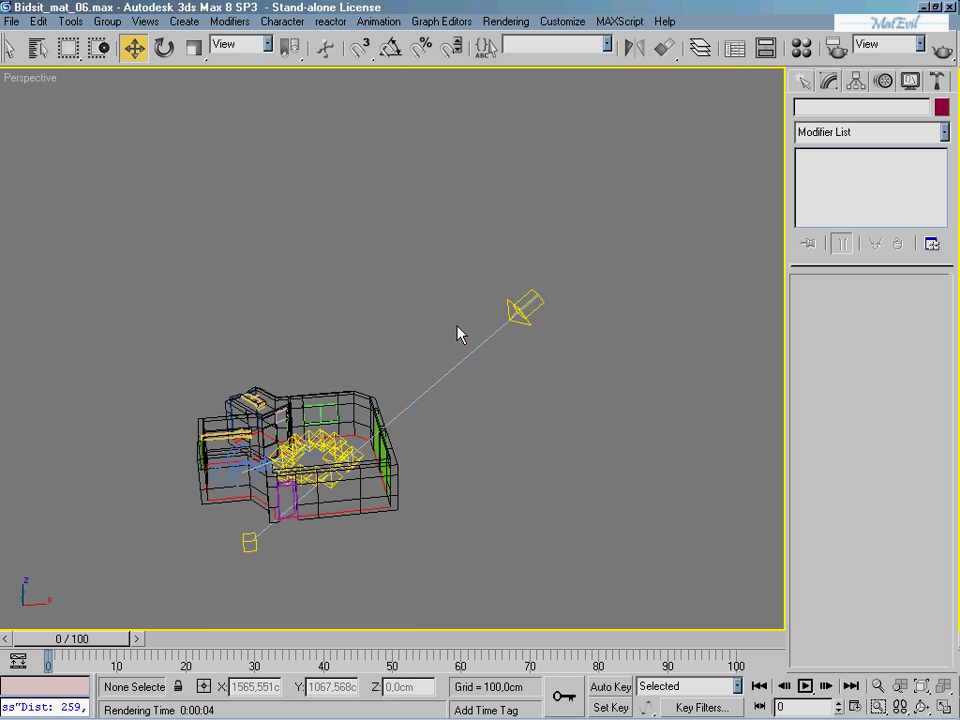
{"action": "scroll", "coordinate": [490, 330], "scroll_direction": "up", "scroll_amount": 2}
- Quick-render Camera01 to check the bluish lighting, close it, and return to Perspective view
{"action": "key", "text": "c"}
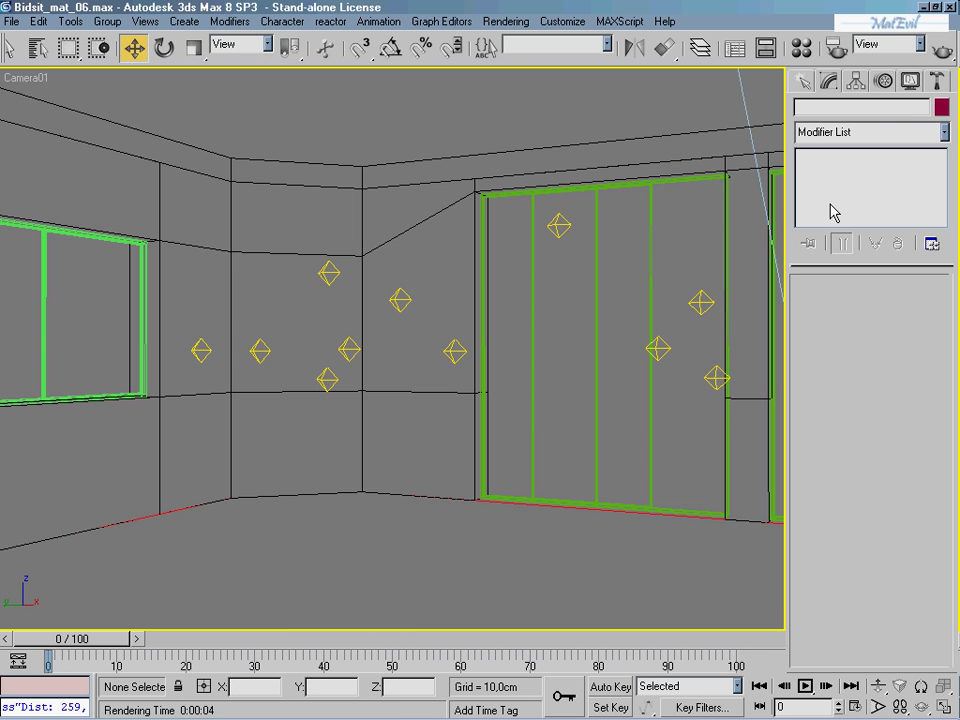
{"action": "left_click", "coordinate": [940, 52]}
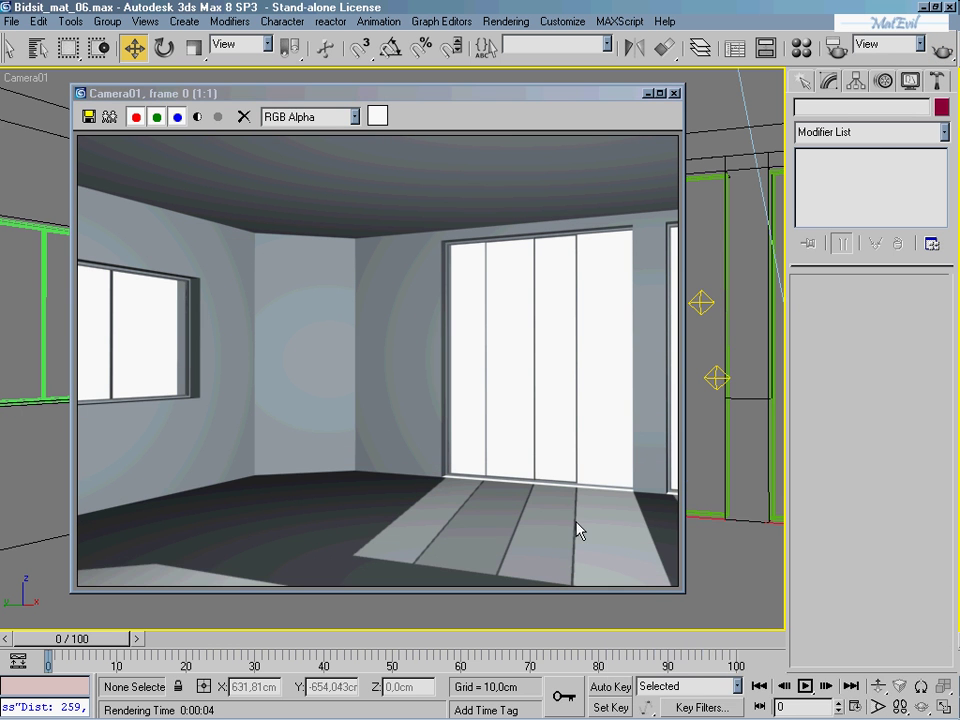
{"action": "left_click", "coordinate": [675, 93]}
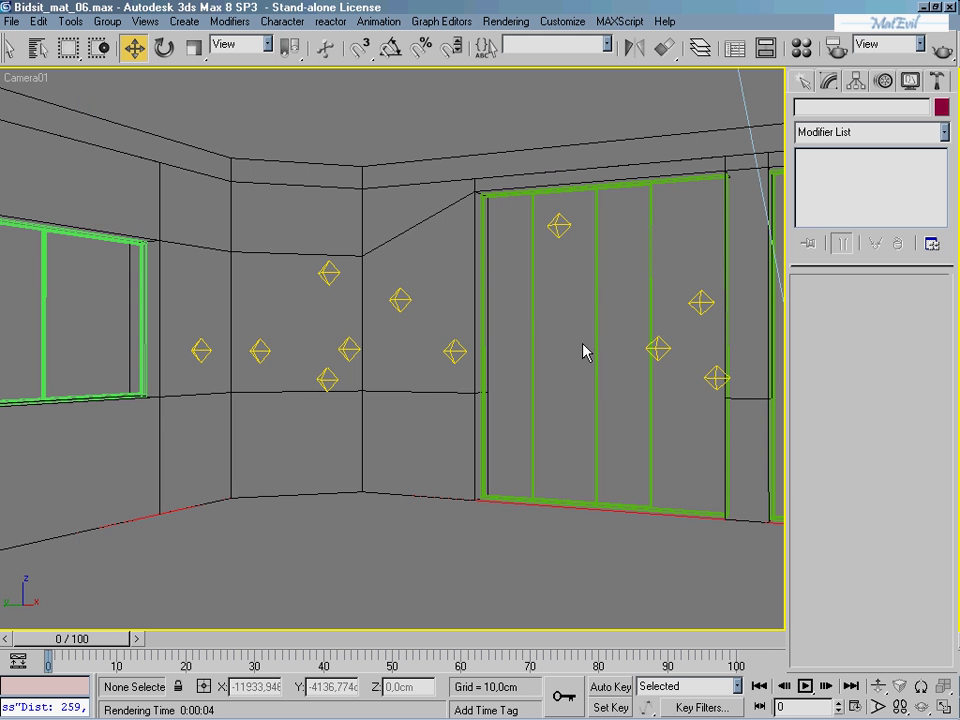
{"action": "key", "text": "p"}
{"action": "middle_click_drag", "start_coordinate": [500, 370], "coordinate": [548, 364]}
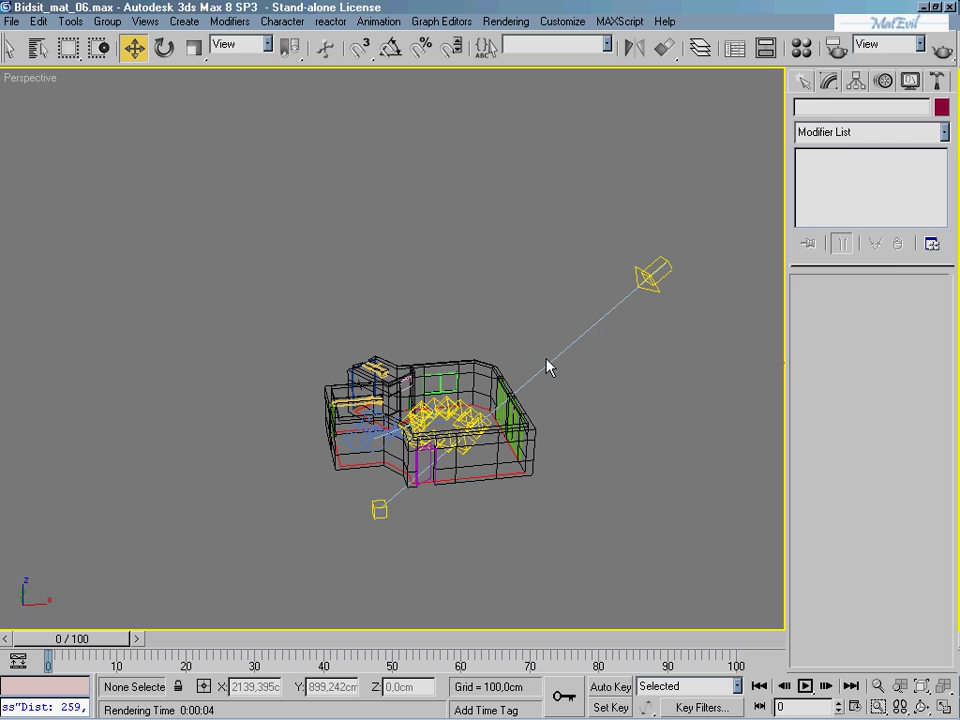
- Create the Sky01 skylight in the scene
{"action": "left_click", "coordinate": [805, 82]}
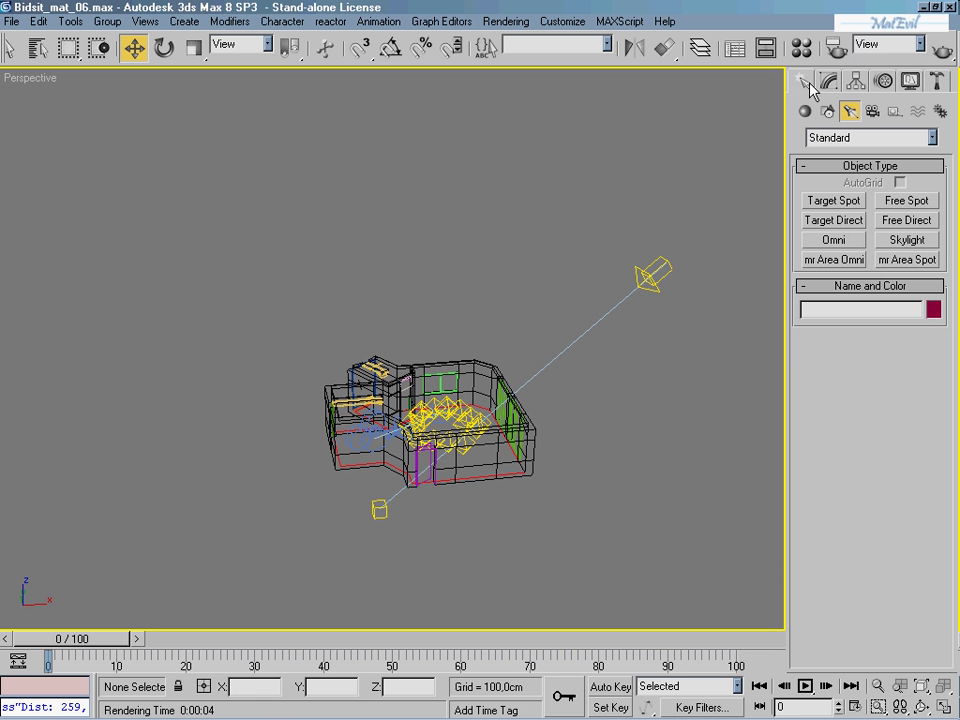
{"action": "left_click", "coordinate": [905, 240]}
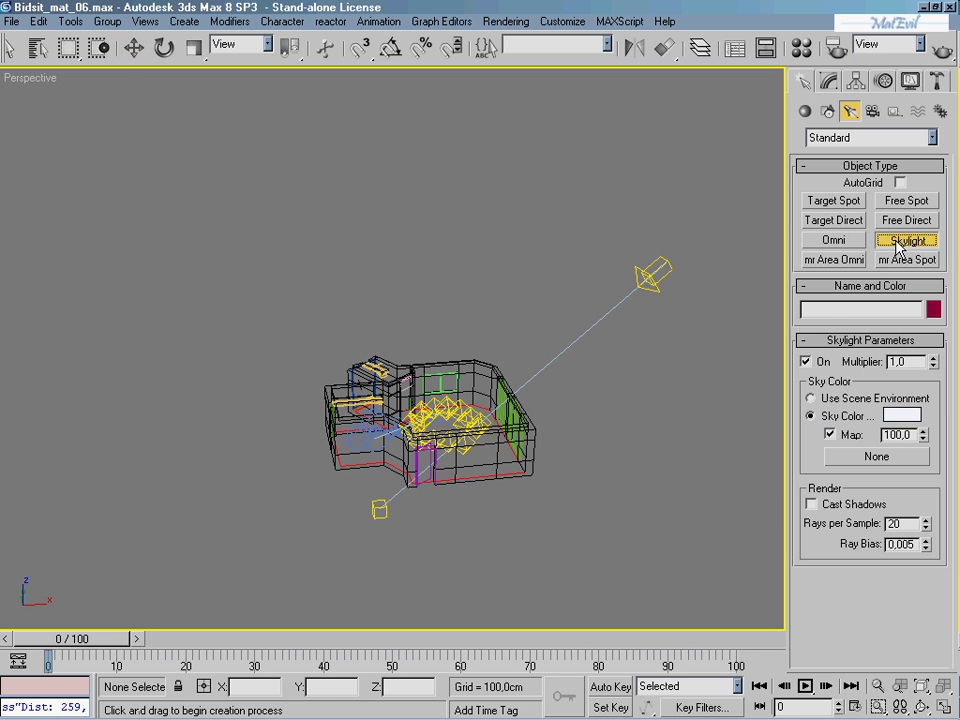
{"action": "left_click", "coordinate": [177, 570]}
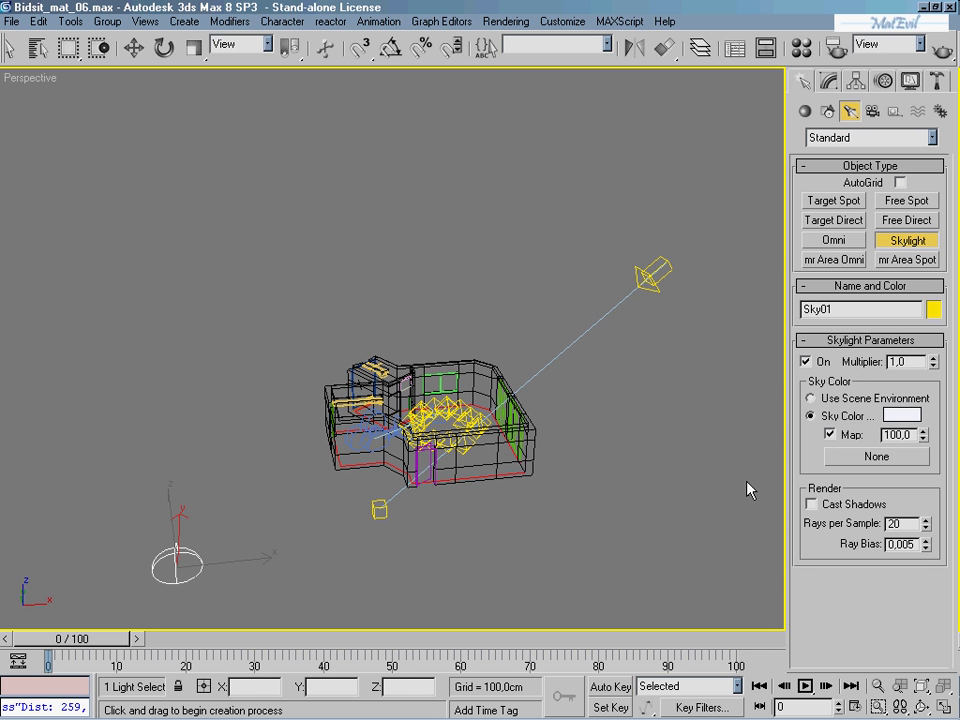
- Copy the global tint colour into Sky01's Sky Color and set it to Use Scene Environment
{"action": "left_click", "coordinate": [490, 22]}
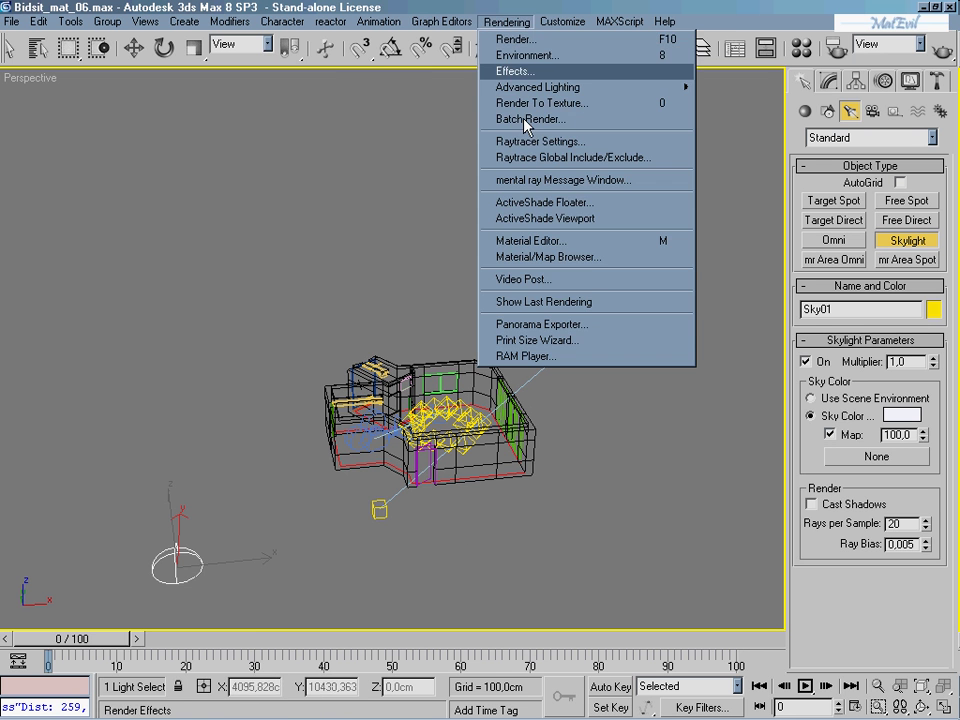
{"action": "left_click", "coordinate": [510, 54]}
{"action": "right_click", "coordinate": [121, 246]}
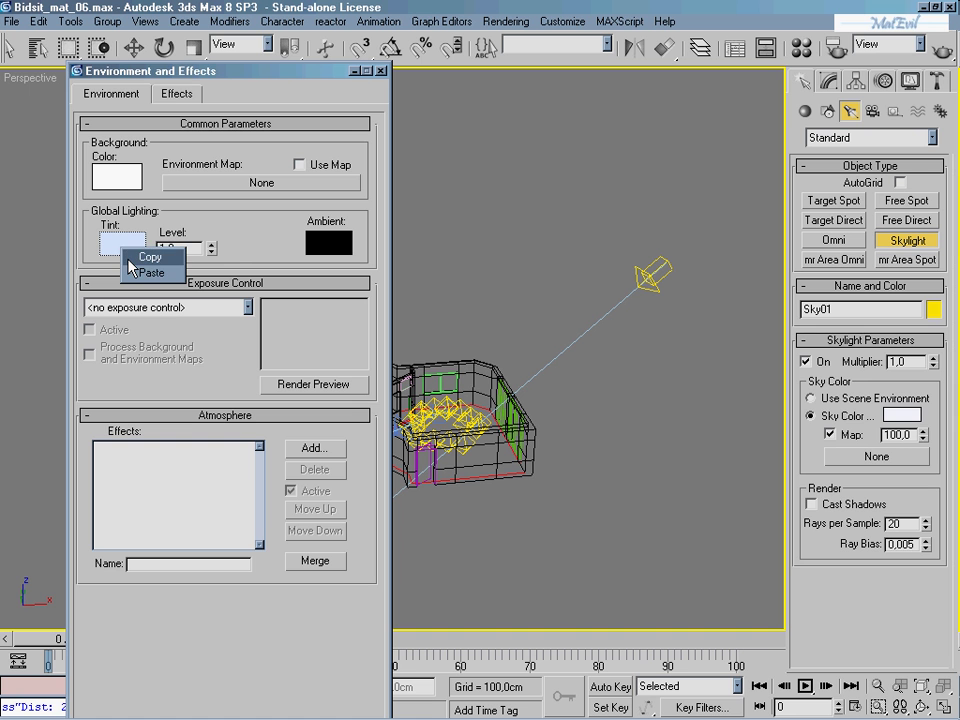
{"action": "left_click", "coordinate": [129, 259]}
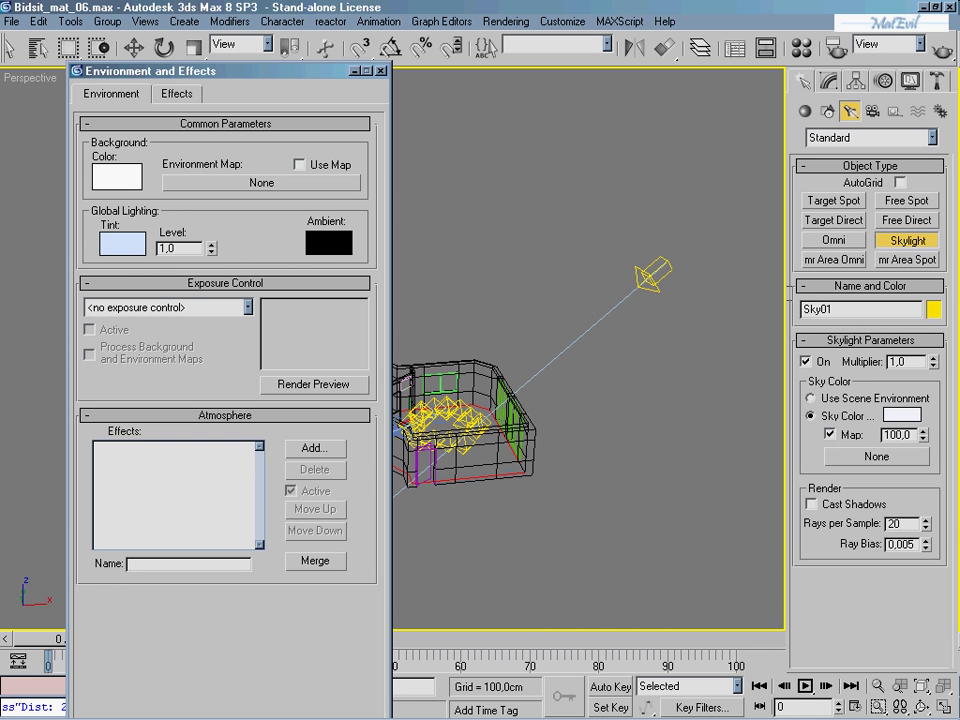
{"action": "right_click", "coordinate": [900, 418]}
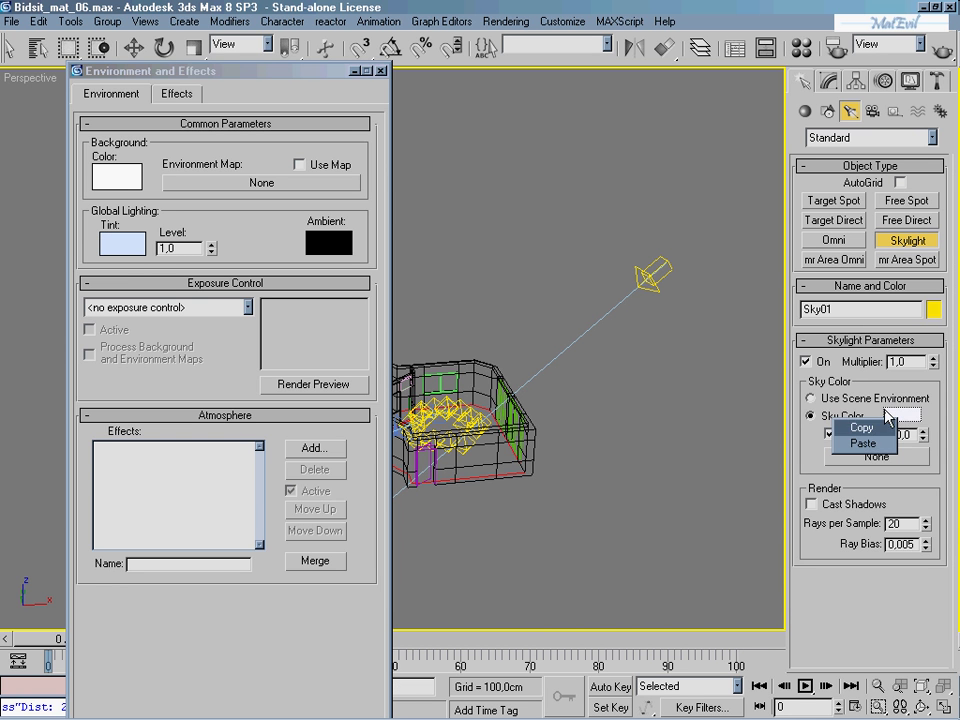
{"action": "left_click", "coordinate": [869, 442]}
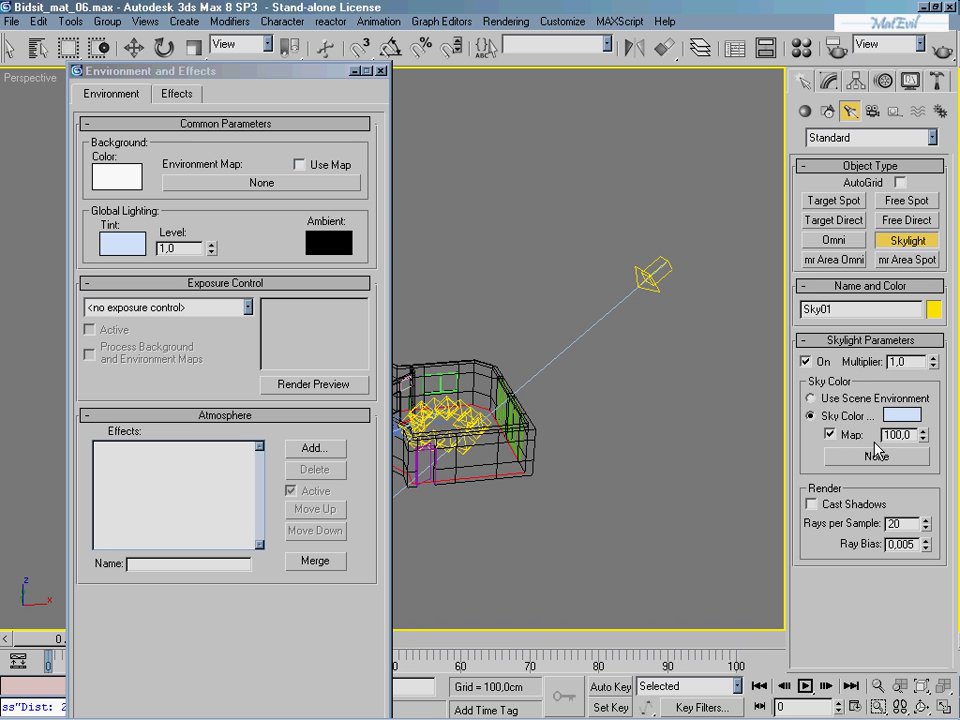
{"action": "left_click", "coordinate": [815, 400]}
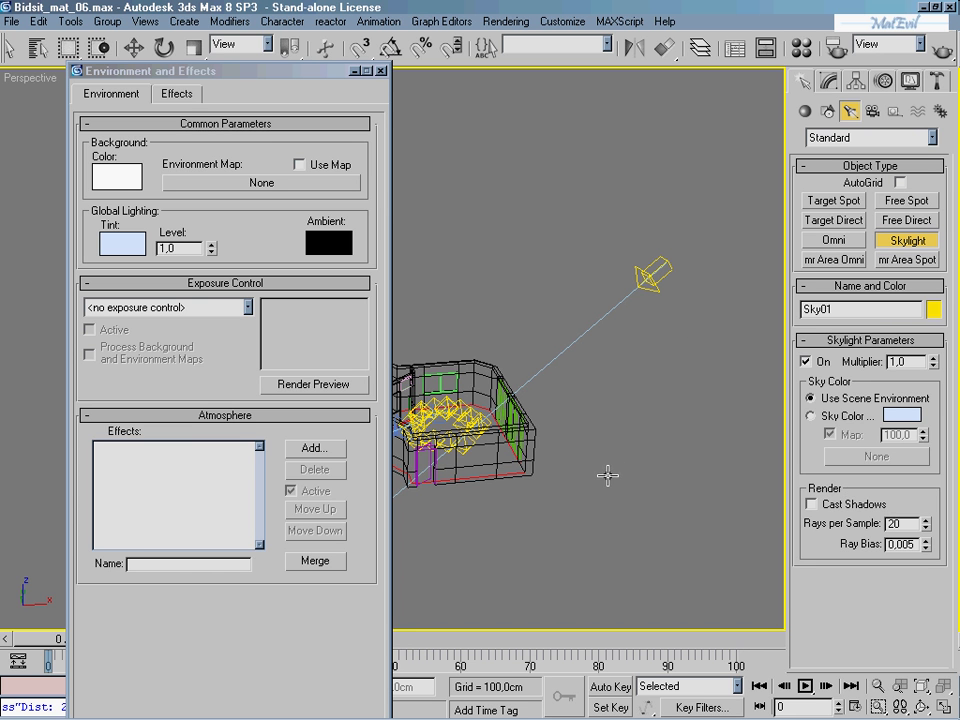
- Test-render Camera01, lower Sky01's multiplier to 0.2, then re-render and close the frame
{"action": "key", "text": "c"}
{"action": "left_click", "coordinate": [942, 52]}
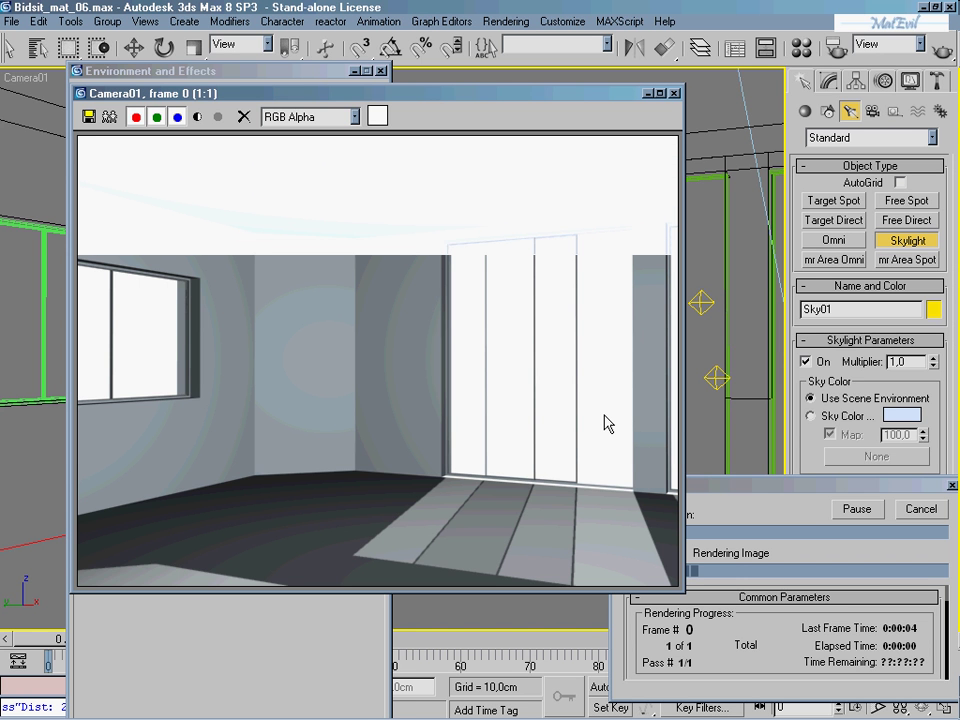
{"action": "left_click", "coordinate": [921, 512]}
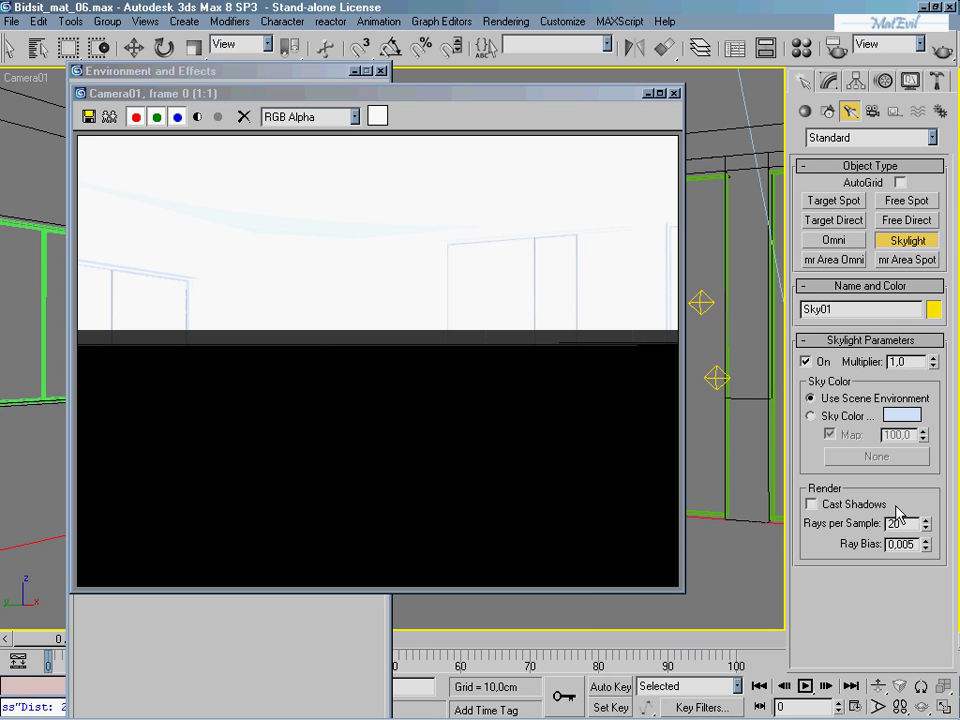
{"action": "type", "text": "0,5"}
{"action": "left_click", "coordinate": [940, 52]}
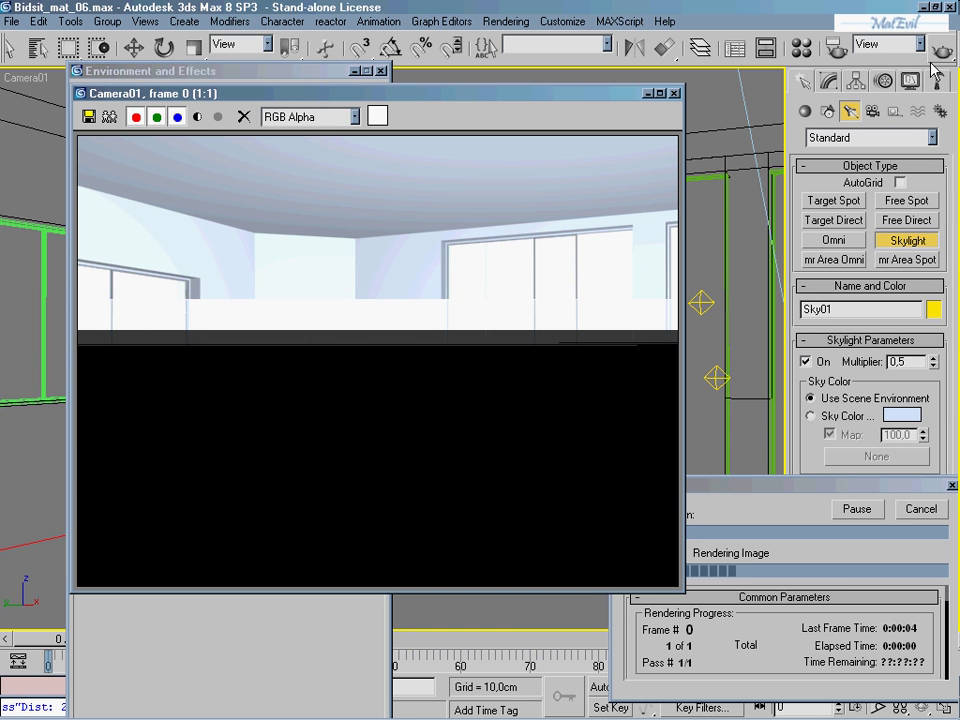
{"action": "left_click", "coordinate": [920, 509]}
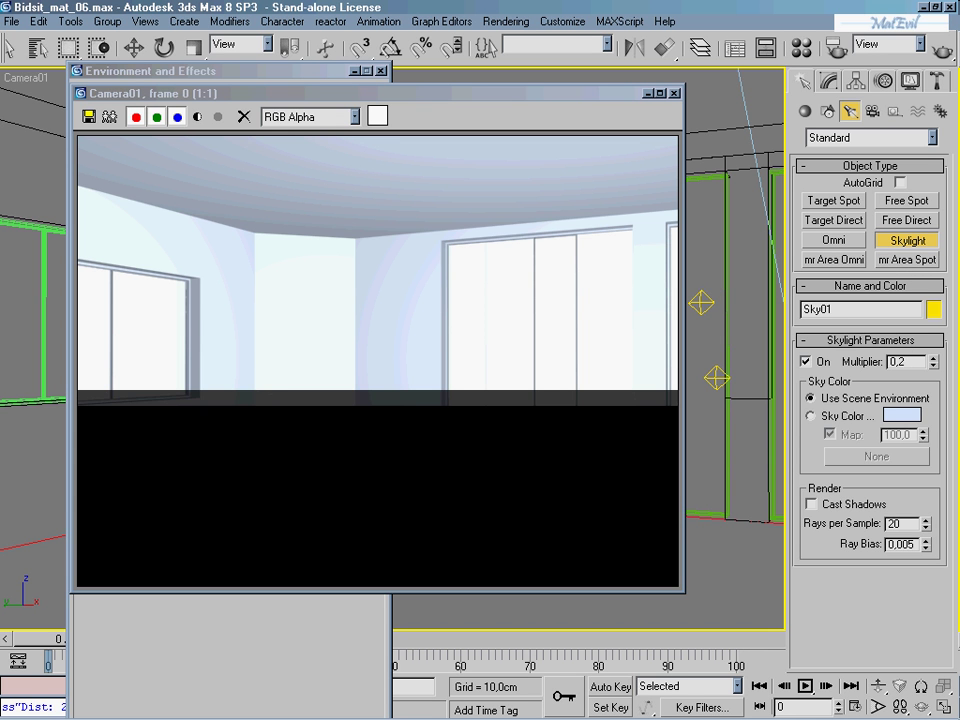
{"action": "key", "text": "F9"}
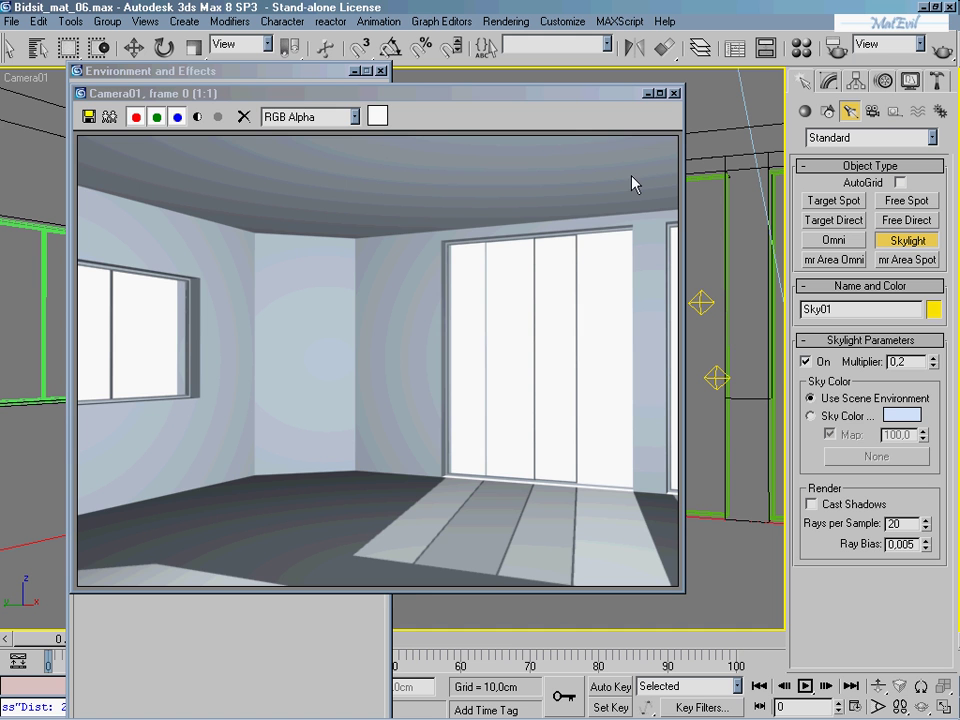
{"action": "left_click", "coordinate": [675, 94]}
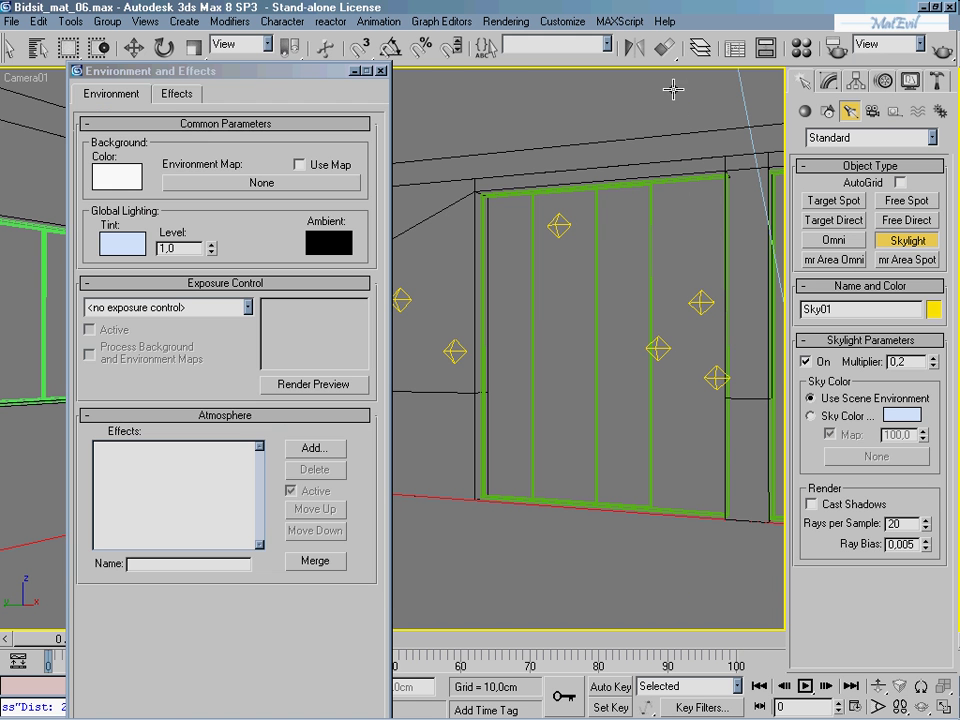
- Minimize the Environment dialog and frame the building in a zoomed Top view
{"action": "left_click", "coordinate": [354, 72]}
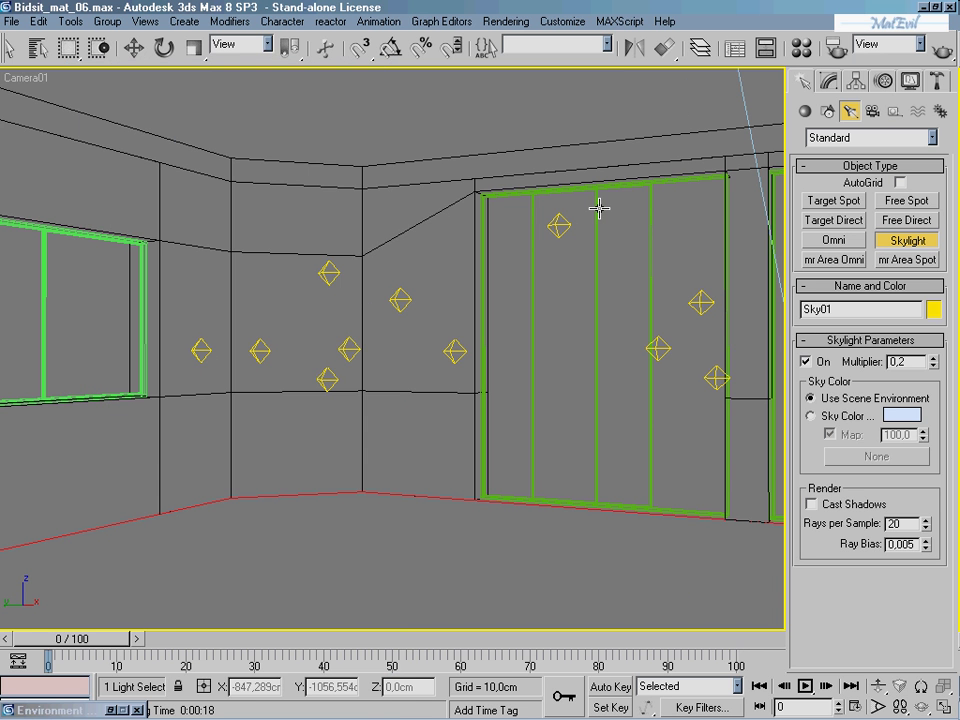
{"action": "key", "text": "p"}
{"action": "middle_click_drag", "start_coordinate": [553, 302], "coordinate": [518, 317], "text": "alt"}
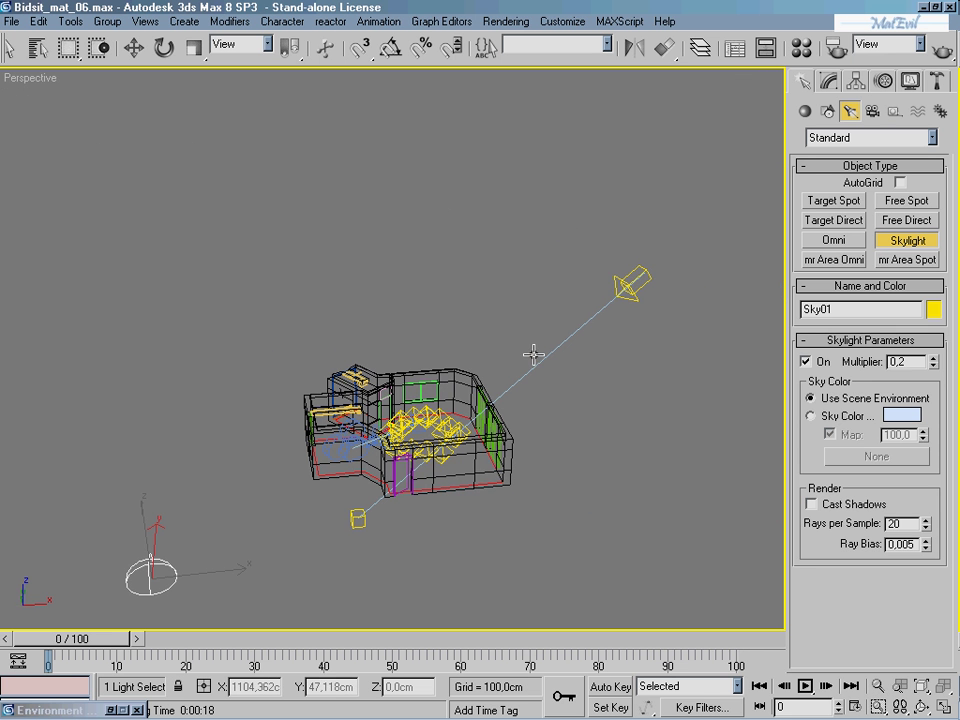
{"action": "middle_click_drag", "start_coordinate": [418, 285], "coordinate": [439, 354], "text": "alt"}
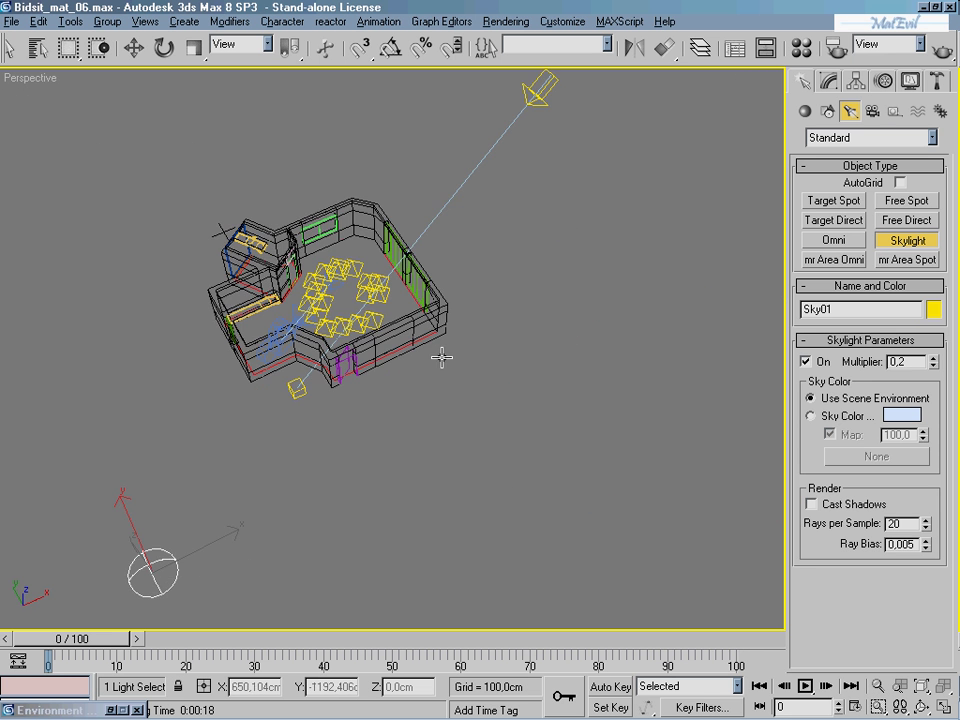
{"action": "scroll", "coordinate": [439, 354], "scroll_direction": "up", "scroll_amount": 5}
{"action": "middle_click_drag", "start_coordinate": [331, 263], "coordinate": [311, 293]}
{"action": "scroll", "coordinate": [400, 350], "scroll_direction": "up", "scroll_amount": 3}
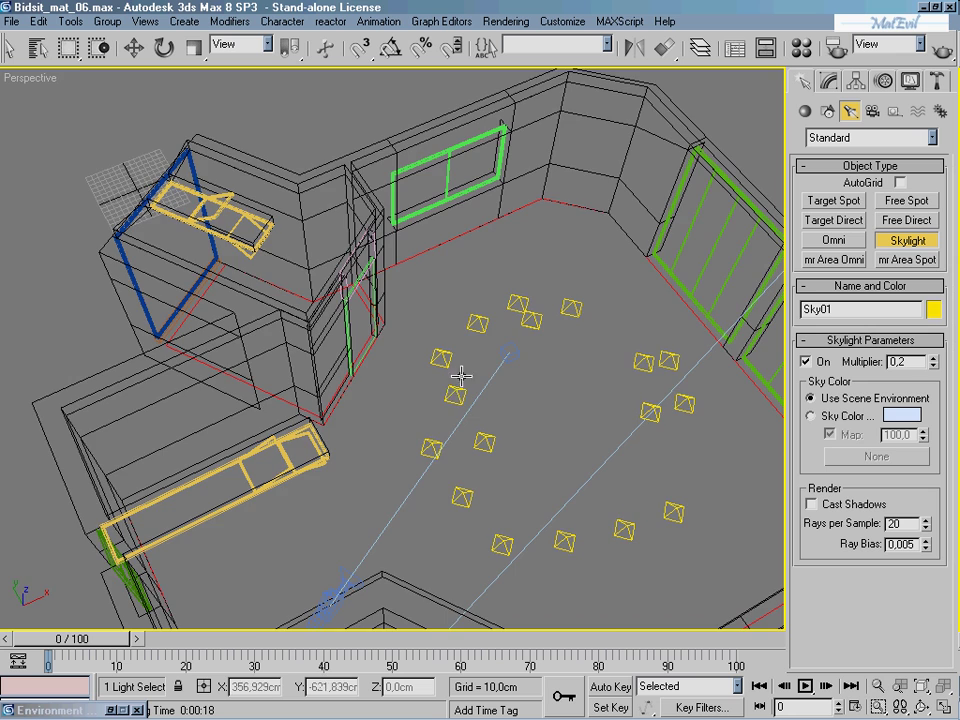
{"action": "key", "text": "t"}
{"action": "scroll", "coordinate": [517, 268], "scroll_direction": "down", "scroll_amount": 5}
{"action": "scroll", "coordinate": [431, 399], "scroll_direction": "down", "scroll_amount": 3}
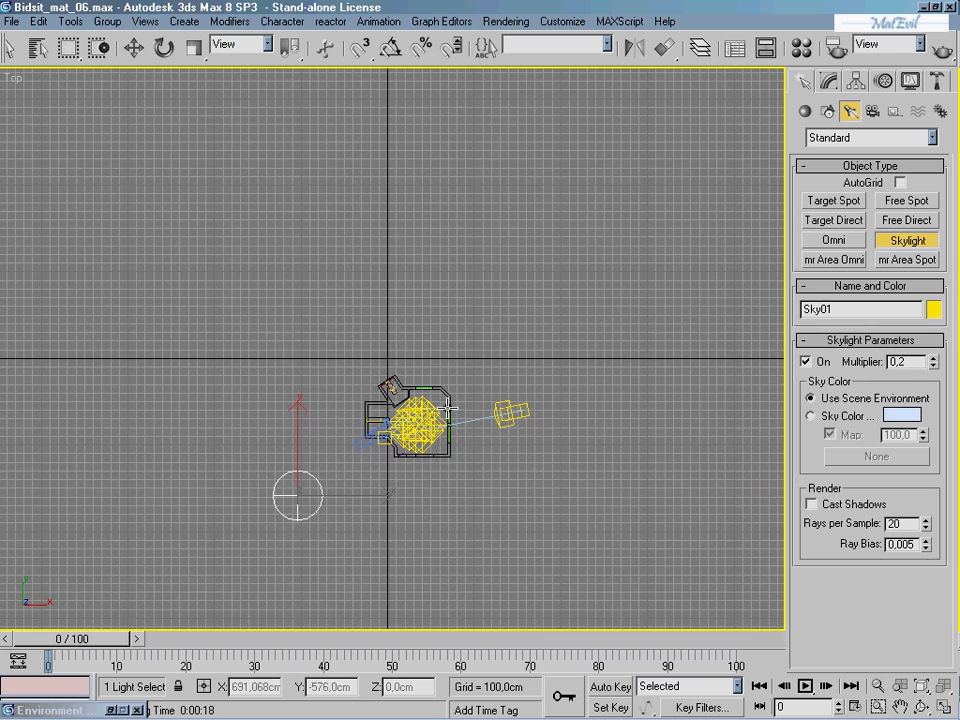
{"action": "middle_click_drag", "start_coordinate": [443, 285], "coordinate": [453, 186]}
{"action": "scroll", "coordinate": [407, 375], "scroll_direction": "up", "scroll_amount": 5}
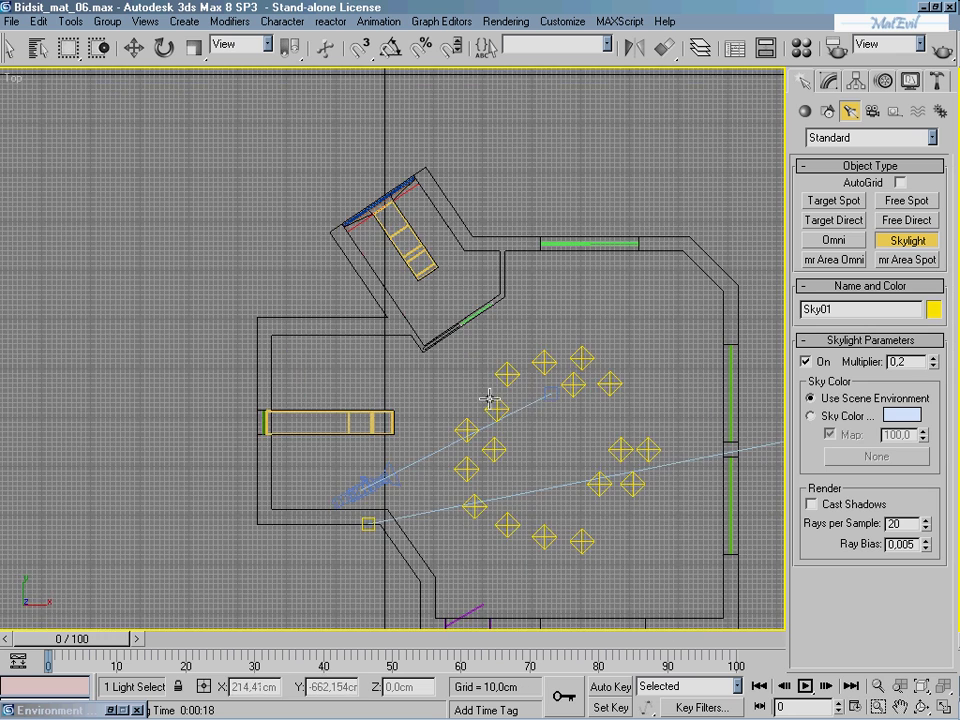
{"action": "scroll", "coordinate": [371, 306], "scroll_direction": "up", "scroll_amount": 2}
{"action": "scroll", "coordinate": [405, 322], "scroll_direction": "up", "scroll_amount": 3}
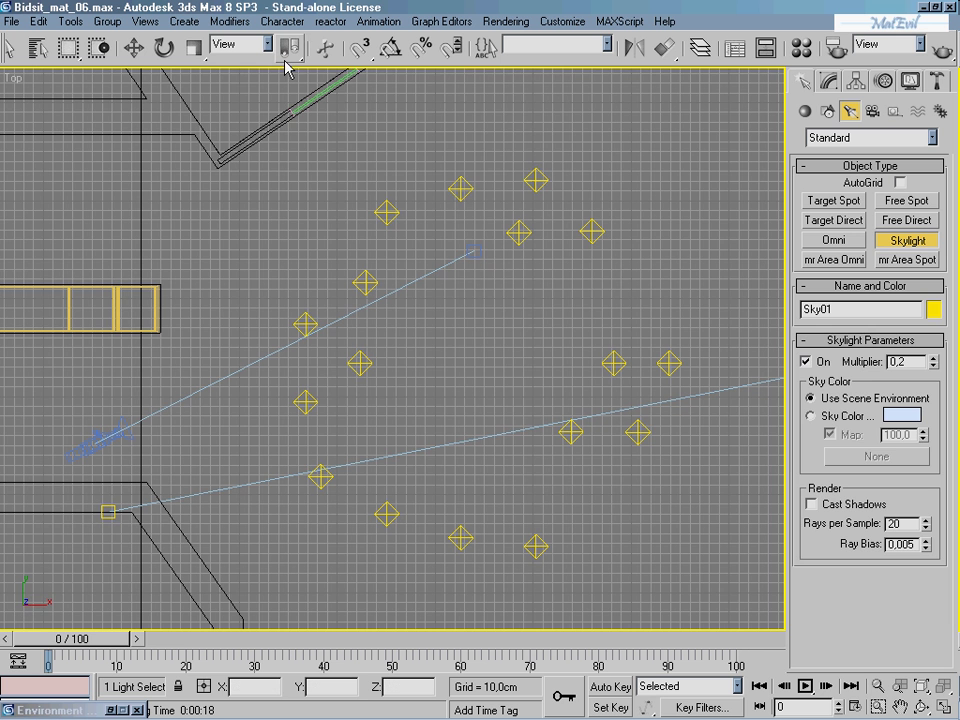
- Box-select only the 18 omni lights around the room and hide them
{"action": "left_click", "coordinate": [13, 50]}
{"action": "mouse_move", "coordinate": [562, 449]}
{"action": "left_mouse_down"}
{"action": "mouse_move", "coordinate": [629, 545]}
{"action": "mouse_move", "coordinate": [277, 145]}
{"action": "left_mouse_up"}
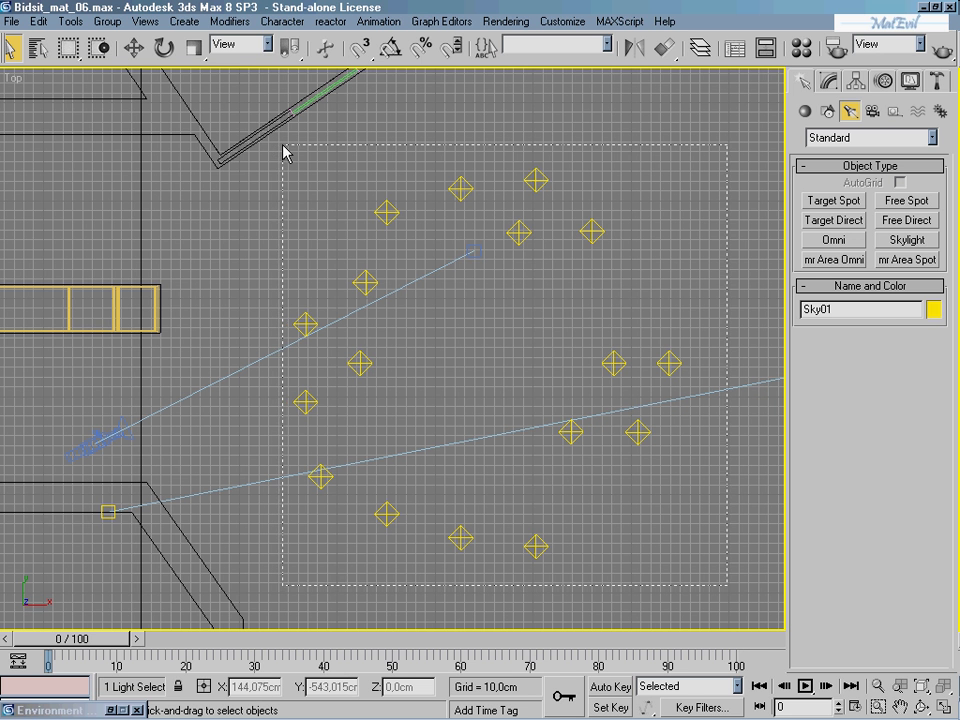
{"action": "left_click_drag", "start_coordinate": [277, 145], "coordinate": [281, 150]}
{"action": "left_click", "coordinate": [473, 253], "text": "alt"}
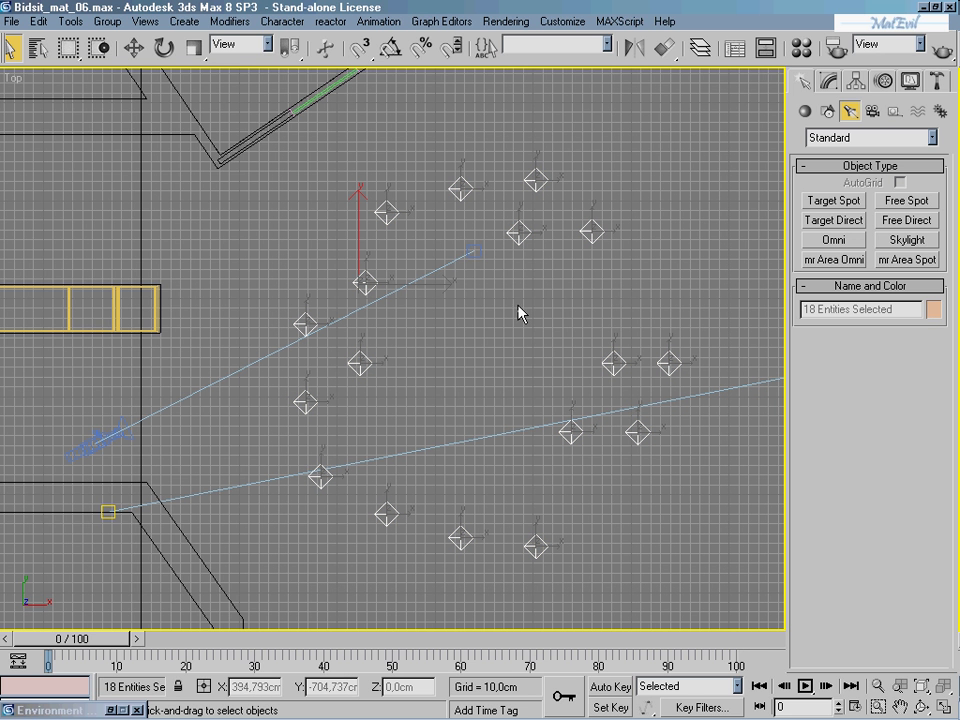
{"action": "right_click", "coordinate": [615, 356]}
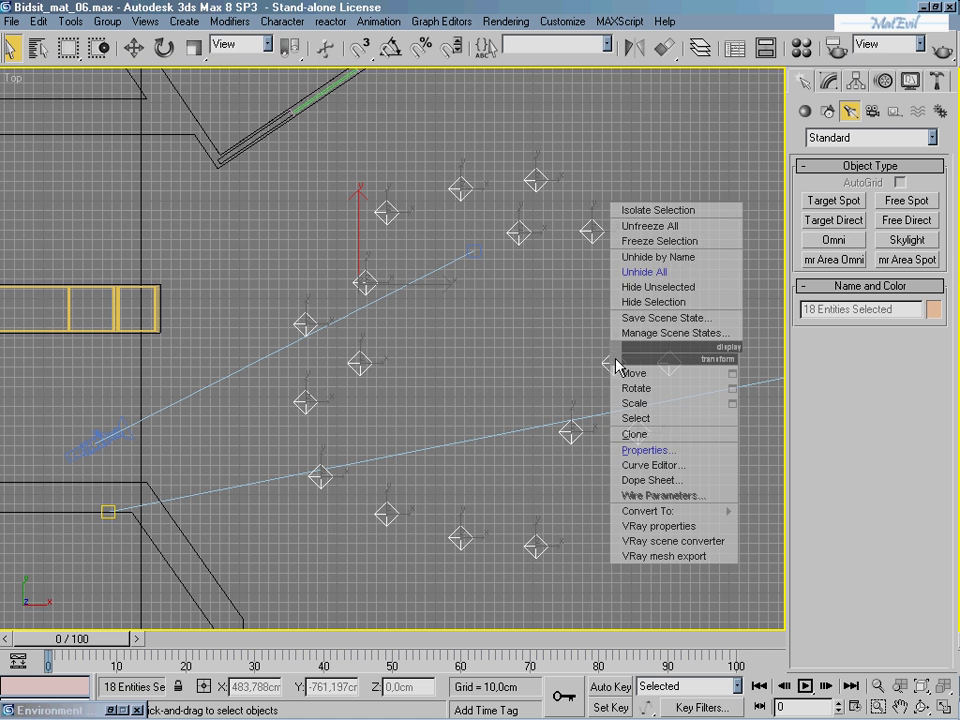
{"action": "left_click", "coordinate": [658, 305]}
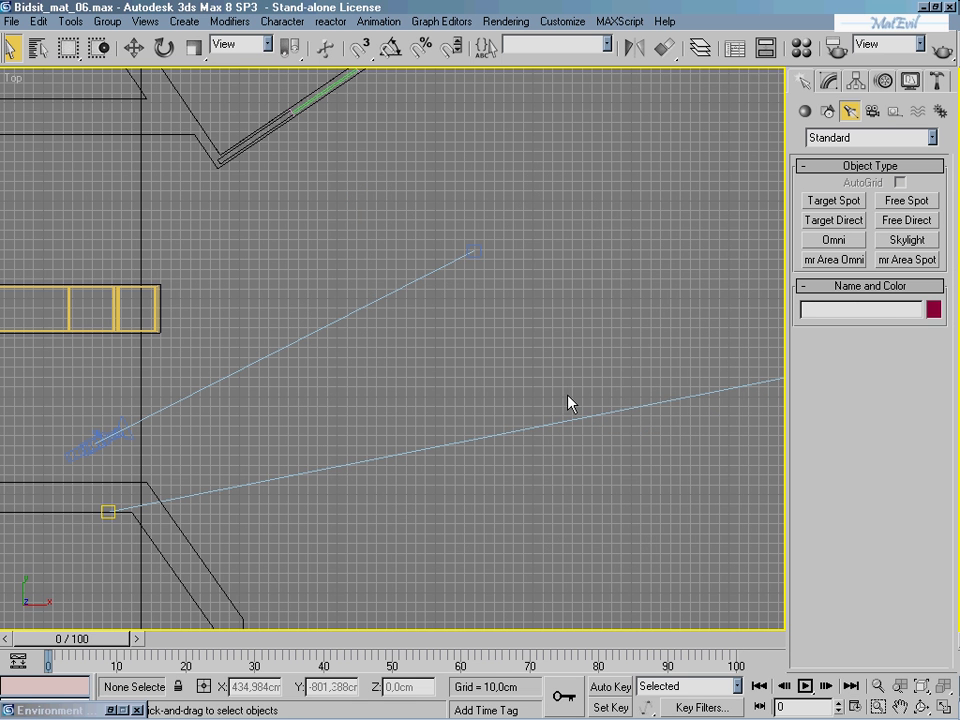
- Quick-render Camera01 without the omni lights, then close the rendered frame
{"action": "key", "text": "c"}
{"action": "left_click", "coordinate": [942, 47]}
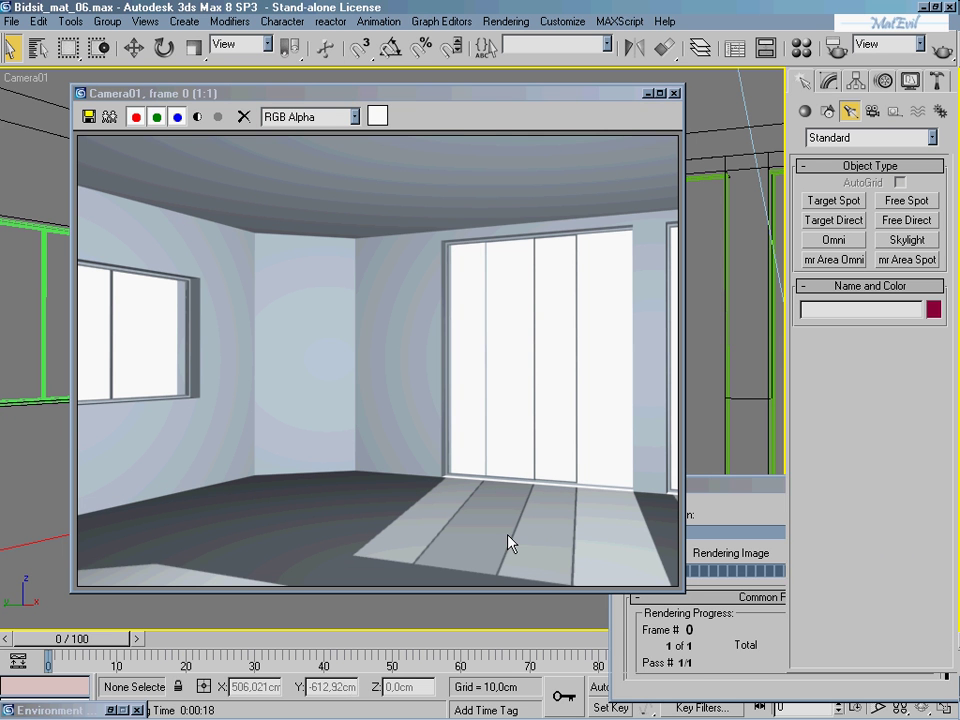
{"action": "left_click", "coordinate": [676, 94]}
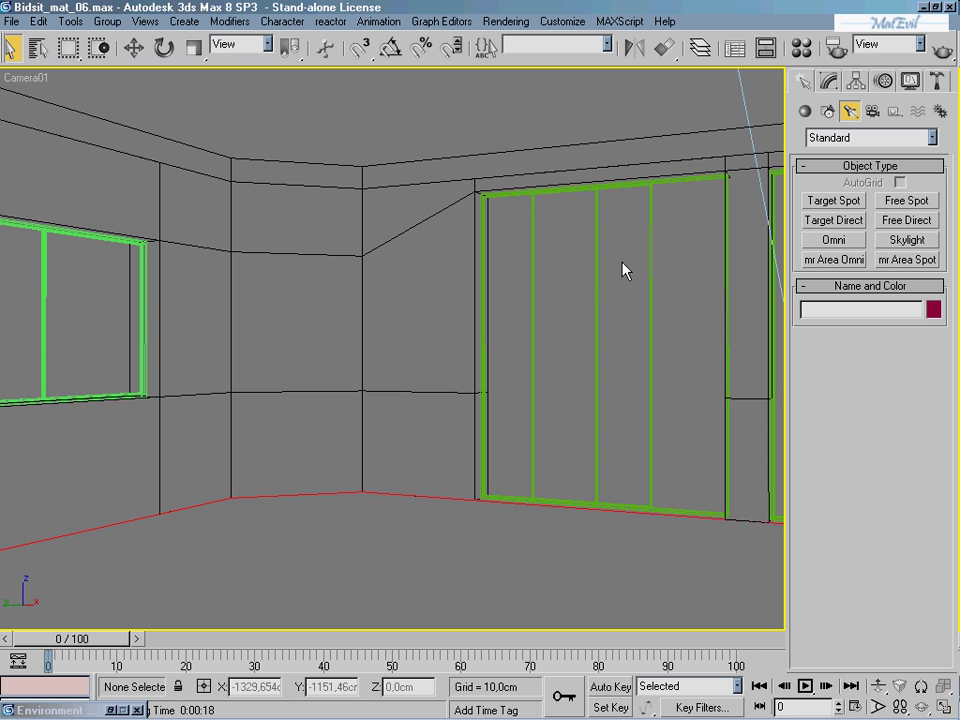
- Select the directional sun light Direct01 in the perspective view
{"action": "key", "text": "p"}
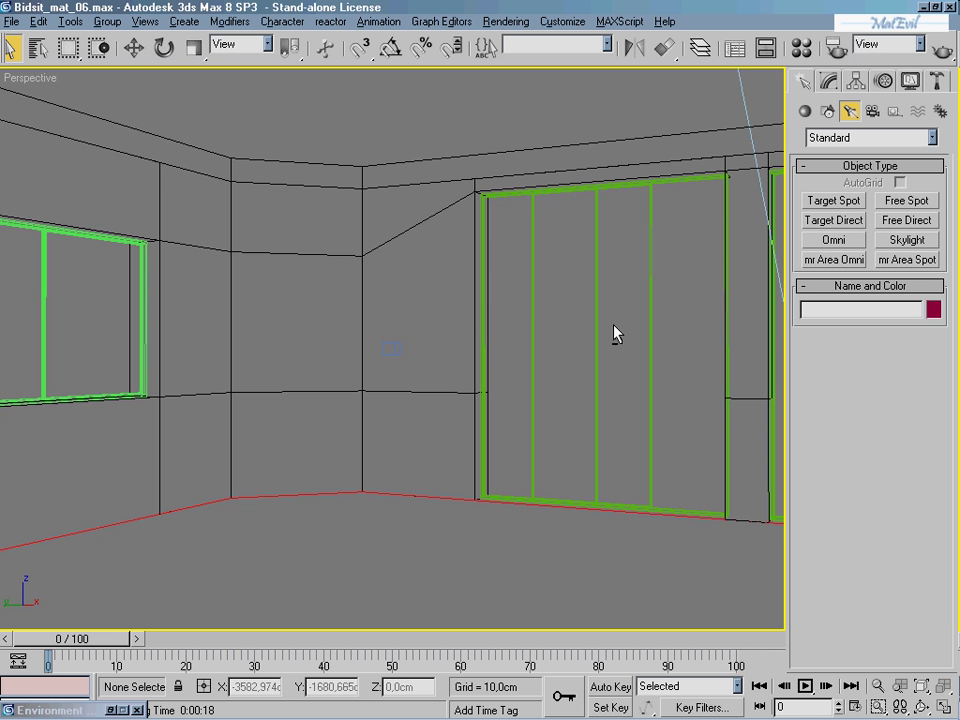
{"action": "middle_click_drag", "start_coordinate": [614, 335], "coordinate": [347, 401], "text": "alt"}
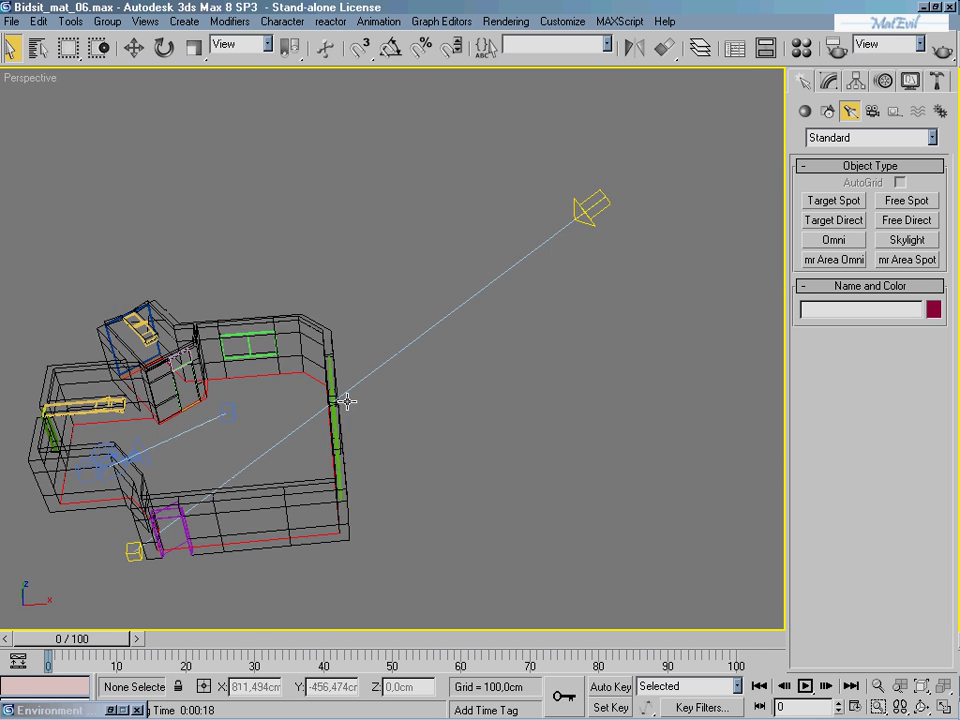
{"action": "left_click", "coordinate": [347, 401]}
{"action": "middle_click_drag", "start_coordinate": [484, 334], "coordinate": [517, 305], "text": "alt"}
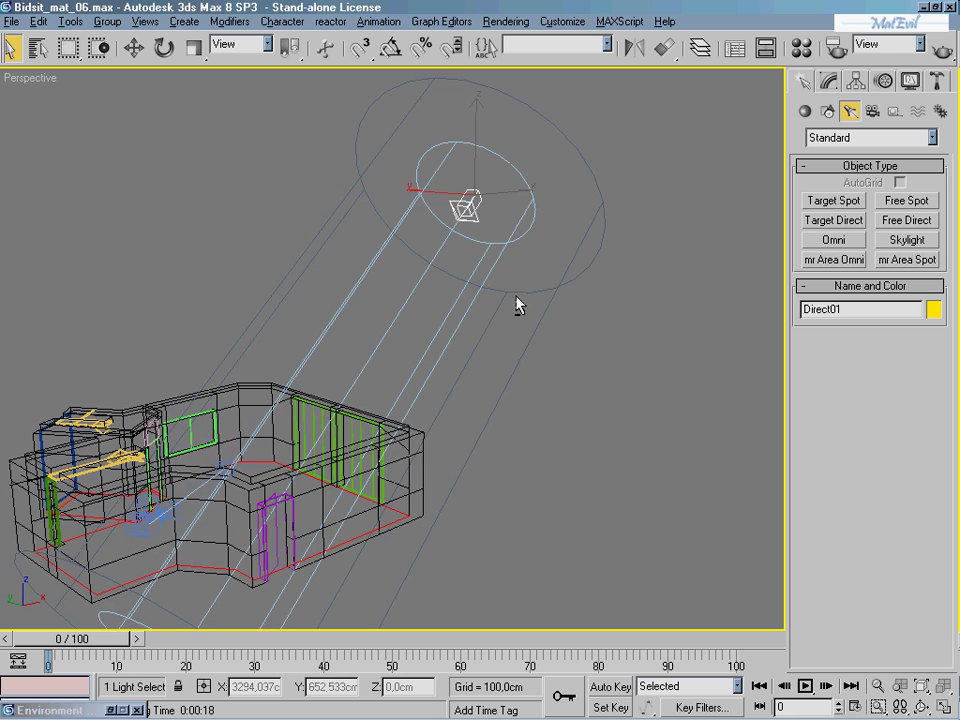
{"action": "mouse_move", "coordinate": [424, 433]}
{"action": "middle_mouse_down", "text": "alt"}
{"action": "mouse_move", "coordinate": [501, 384]}
{"action": "mouse_move", "coordinate": [452, 456]}
{"action": "mouse_move", "coordinate": [264, 461]}
{"action": "mouse_move", "coordinate": [185, 440]}
{"action": "mouse_move", "coordinate": [266, 444]}
{"action": "mouse_move", "coordinate": [253, 463]}
{"action": "mouse_move", "coordinate": [287, 474]}
{"action": "middle_mouse_up", "text": "alt"}
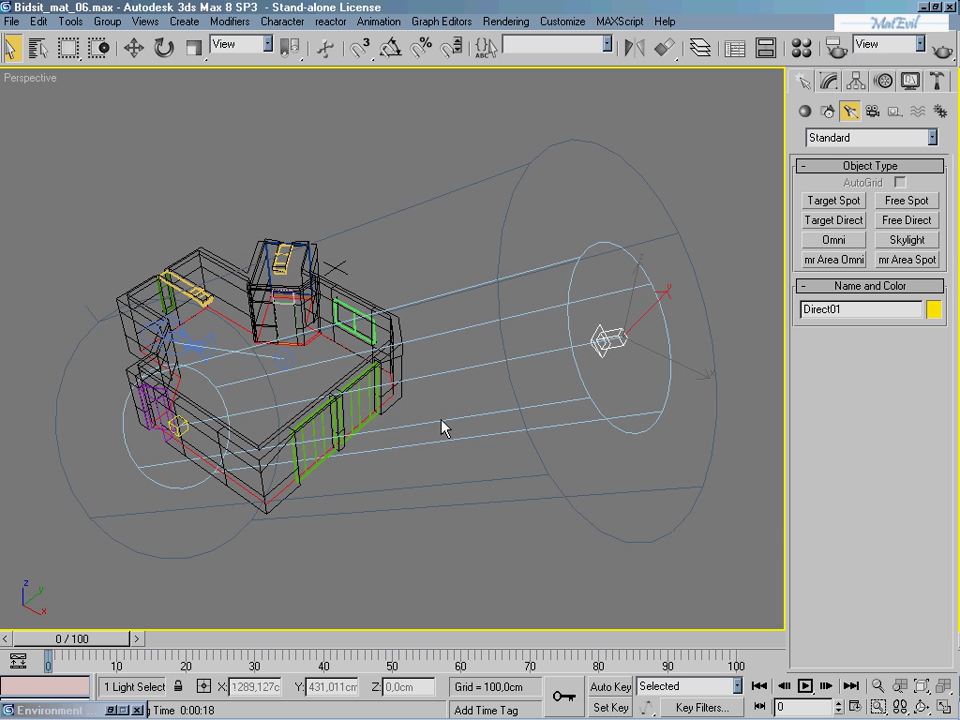
- Set Direct01's shadow density to 0,8, keeping the black shadow colour
{"action": "left_click", "coordinate": [829, 81]}
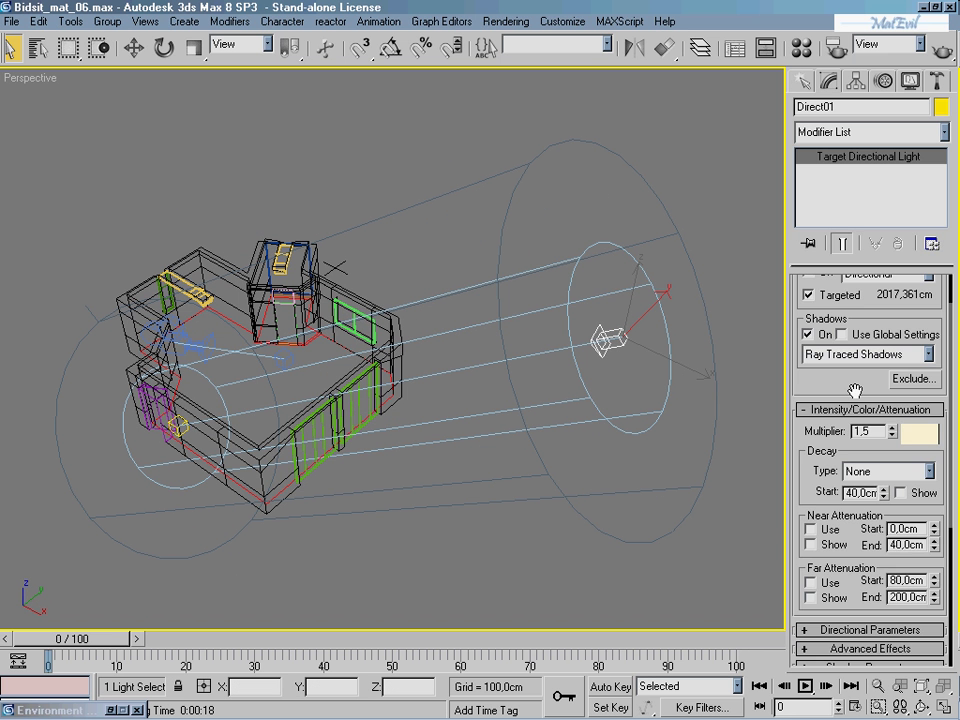
{"action": "left_click_drag", "start_coordinate": [855, 390], "coordinate": [846, 284]}
{"action": "left_click_drag", "start_coordinate": [787, 347], "coordinate": [655, 355]}
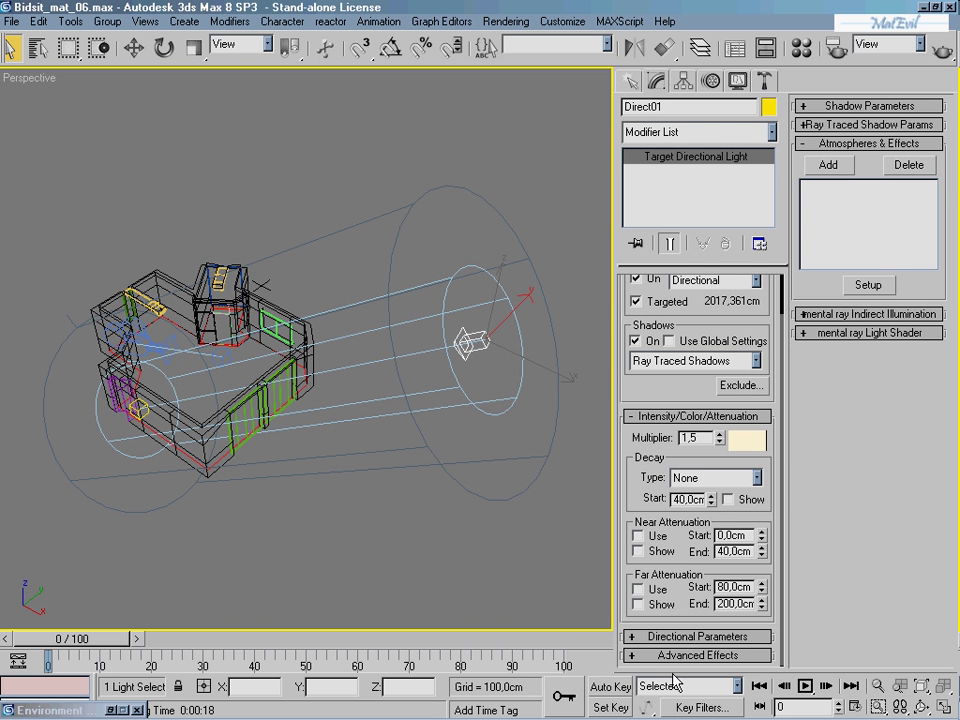
{"action": "left_click", "coordinate": [697, 655]}
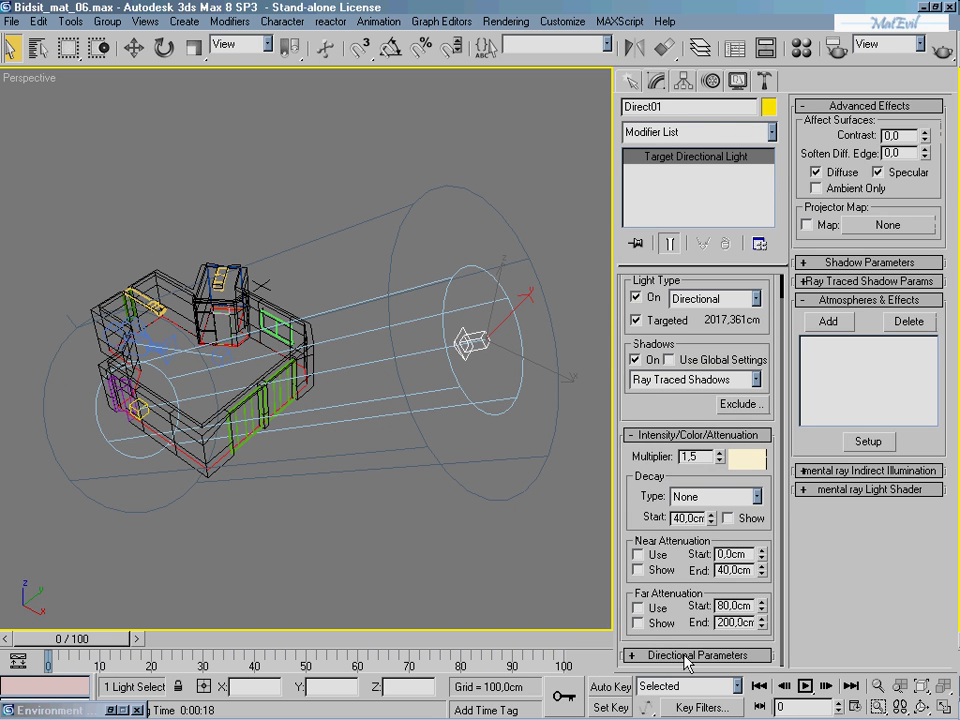
{"action": "left_click", "coordinate": [860, 263]}
{"action": "left_click", "coordinate": [840, 294]}
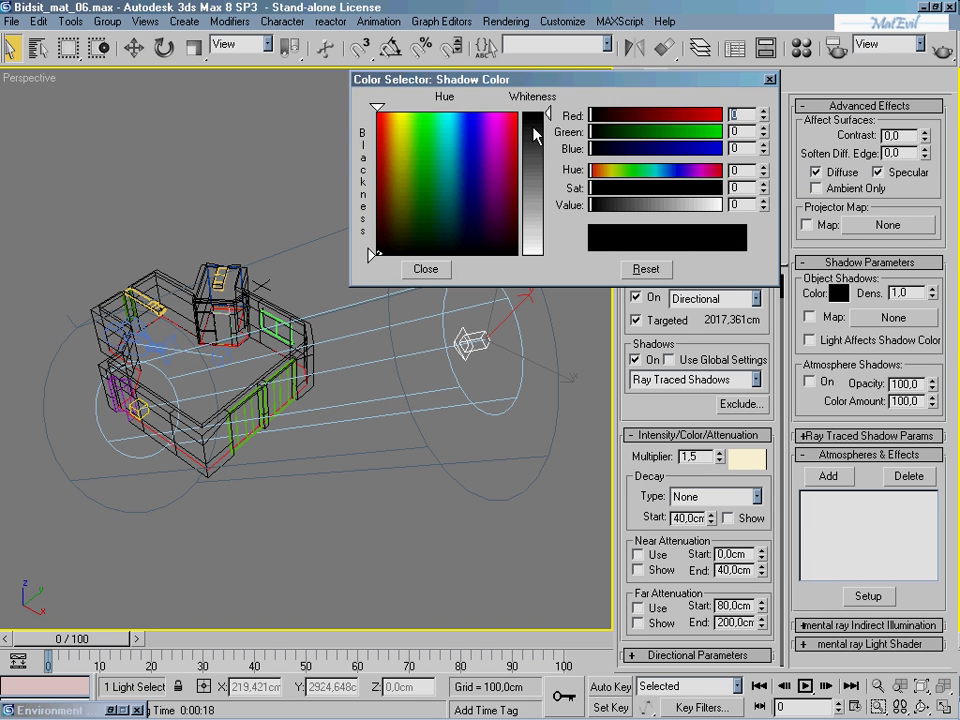
{"action": "left_click", "coordinate": [424, 268]}
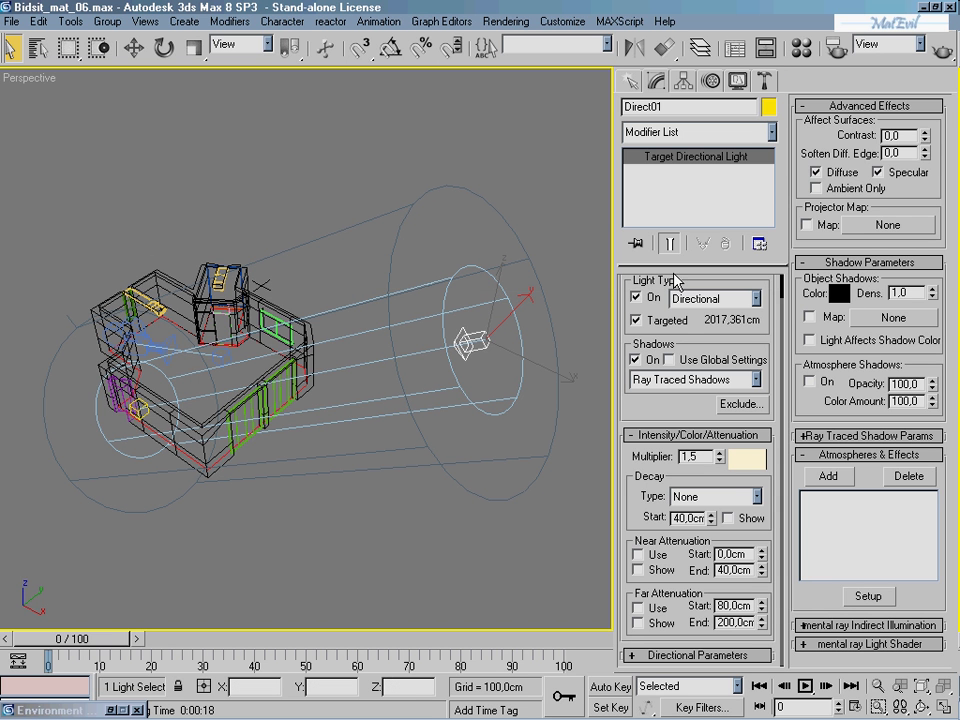
{"action": "double_click", "coordinate": [905, 293]}
{"action": "type", "text": "0,"}
{"action": "type", "text": "8"}
{"action": "key", "text": "Return"}
- Add a Volume Light effect to Direct01's Atmospheres & Effects list
{"action": "left_click", "coordinate": [828, 477]}
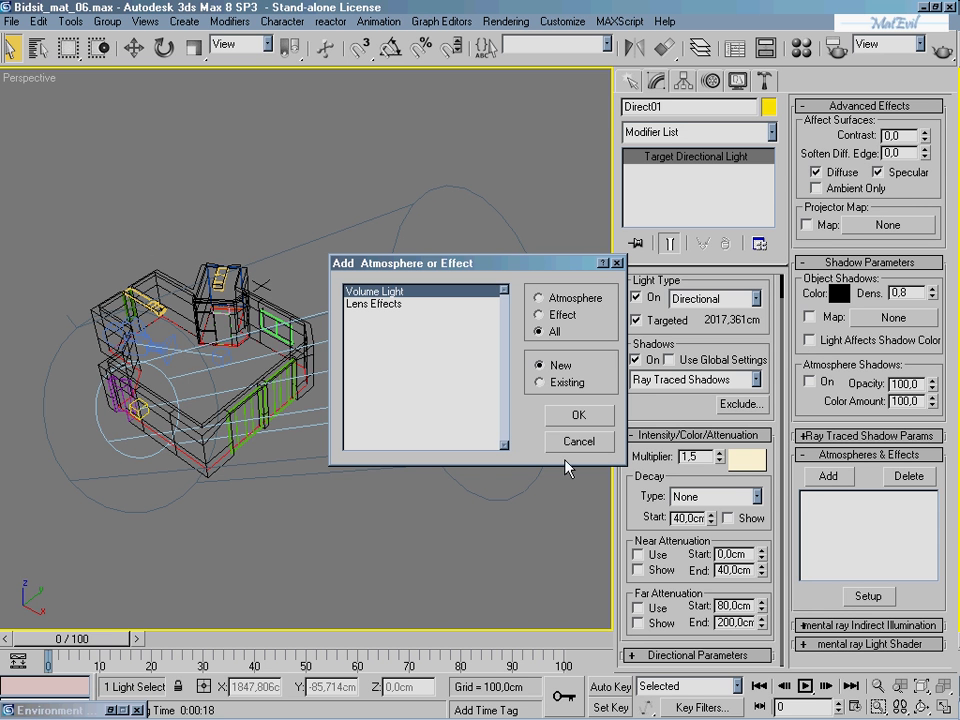
{"action": "left_click", "coordinate": [580, 420]}
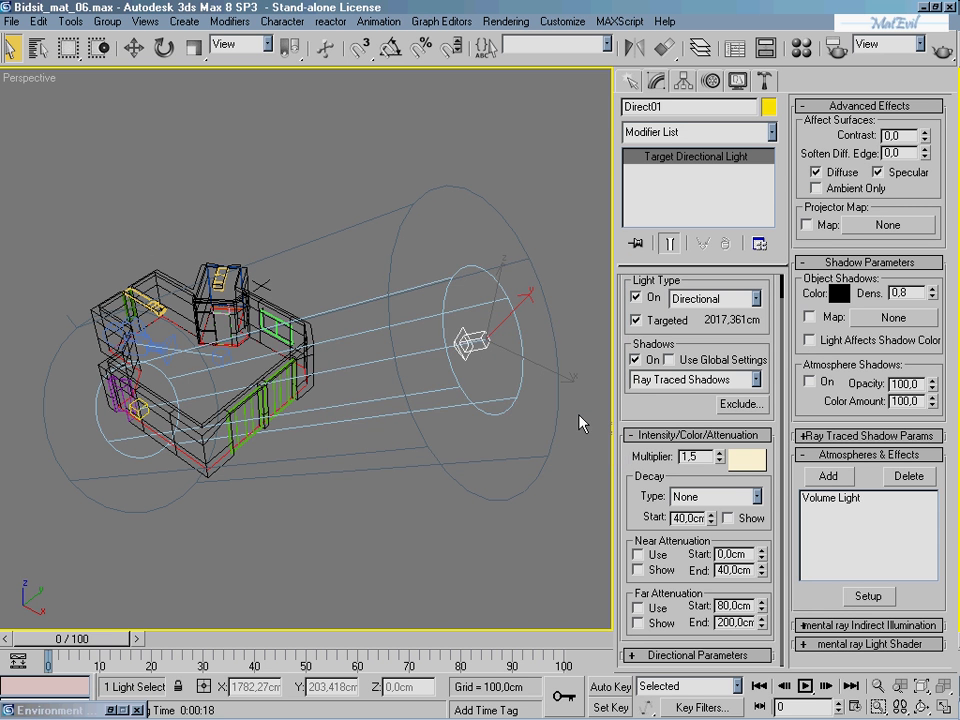
{"action": "left_click", "coordinate": [833, 476]}
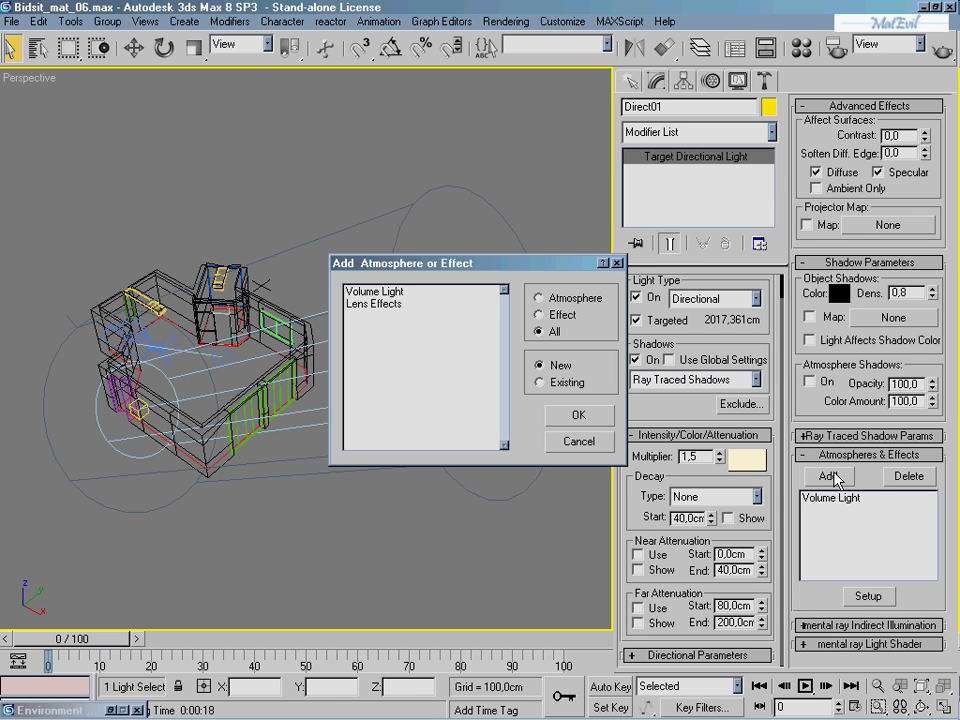
{"action": "left_click", "coordinate": [618, 264]}
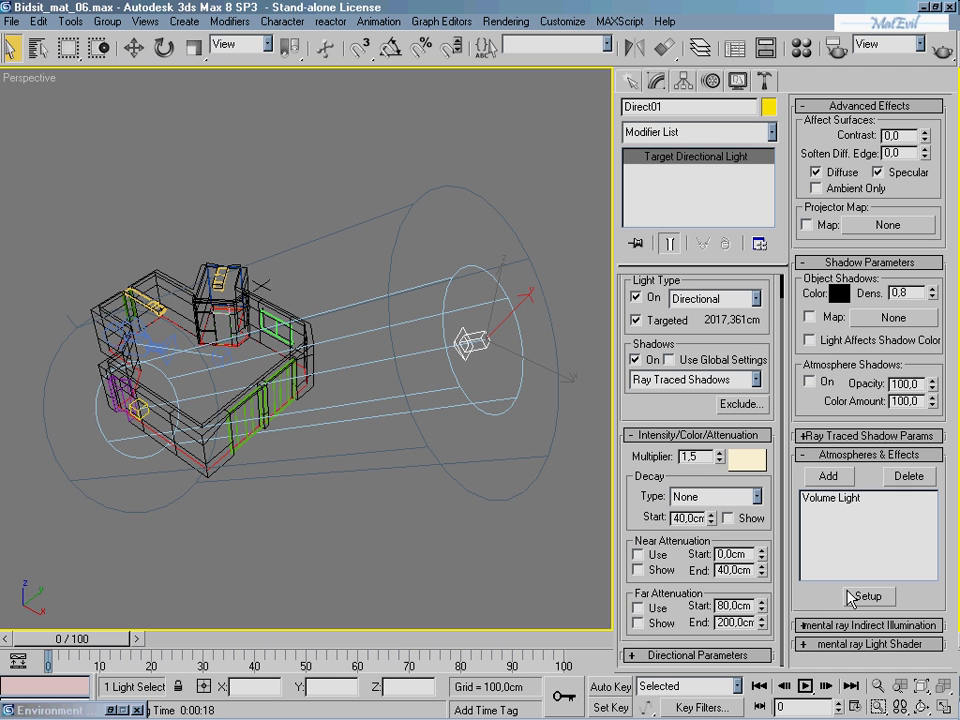
- Open the Volume Light setup, keep Direct01 as its light, and tint the fog cream
{"action": "left_click", "coordinate": [868, 557]}
{"action": "left_click", "coordinate": [870, 597]}
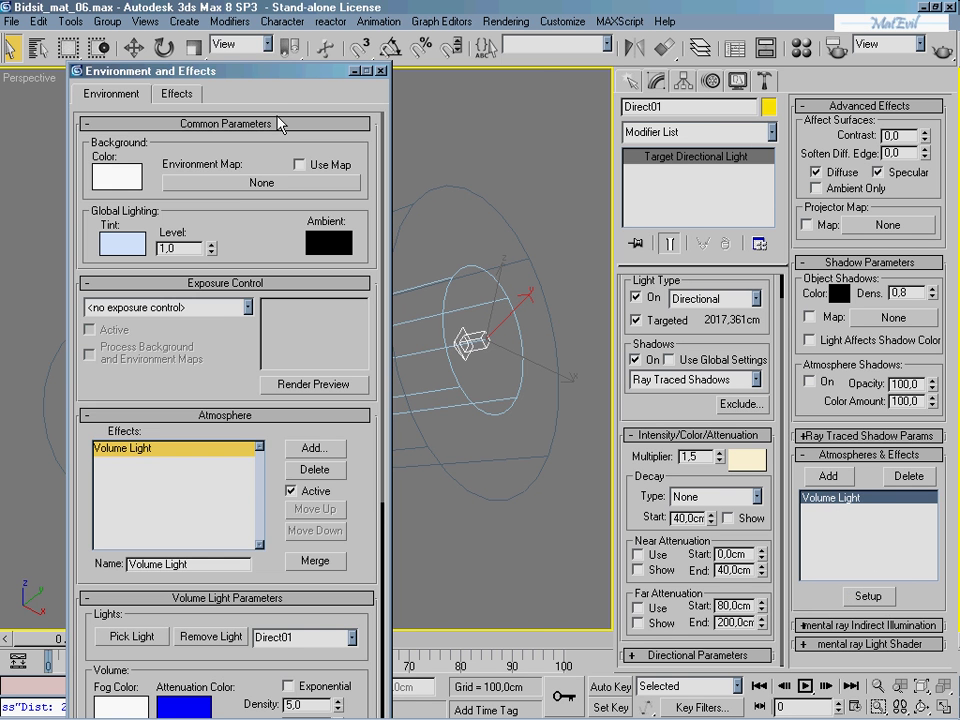
{"action": "mouse_move", "coordinate": [211, 72]}
{"action": "left_mouse_down"}
{"action": "mouse_move", "coordinate": [355, 18]}
{"action": "mouse_move", "coordinate": [461, 3]}
{"action": "left_mouse_up"}
{"action": "scroll", "coordinate": [481, 400], "scroll_direction": "down", "scroll_amount": 5}
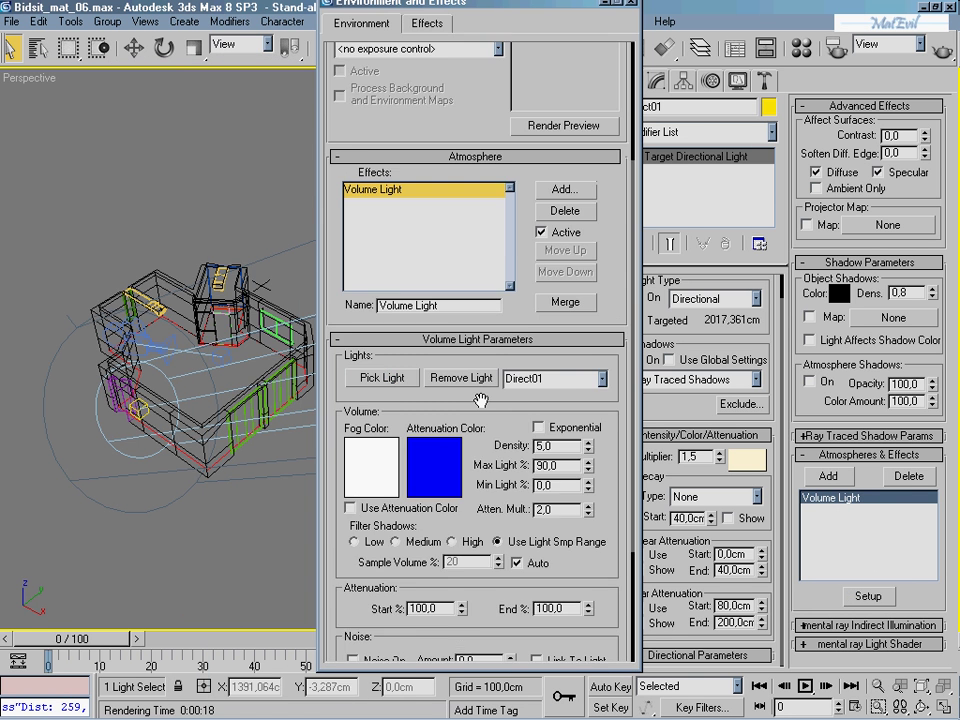
{"action": "left_click_drag", "start_coordinate": [481, 400], "coordinate": [486, 285]}
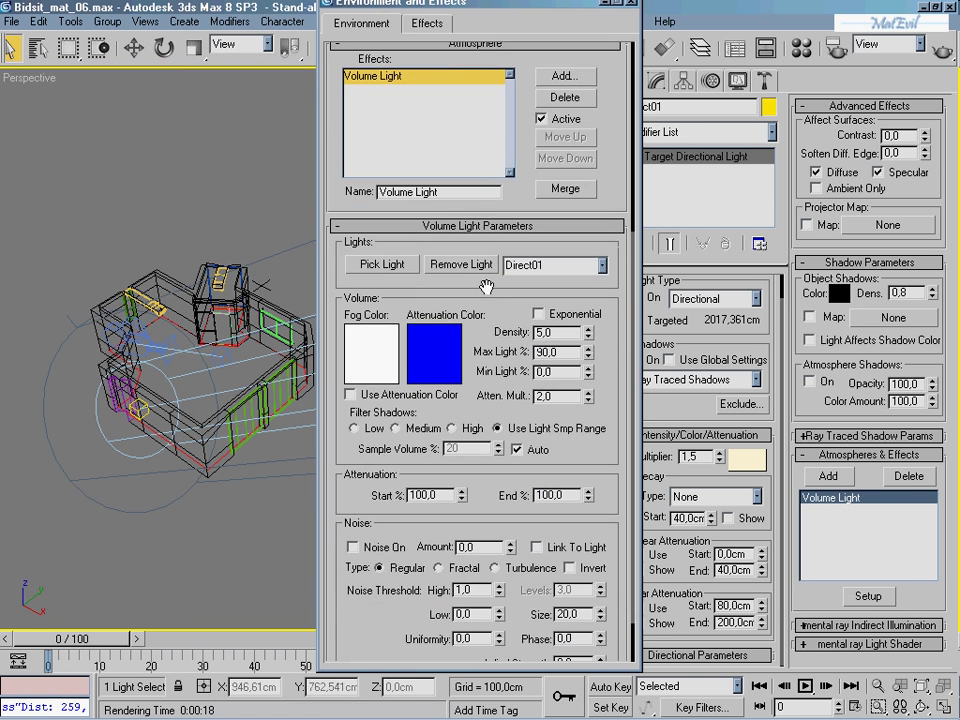
{"action": "left_click", "coordinate": [603, 265]}
{"action": "left_click", "coordinate": [560, 279]}
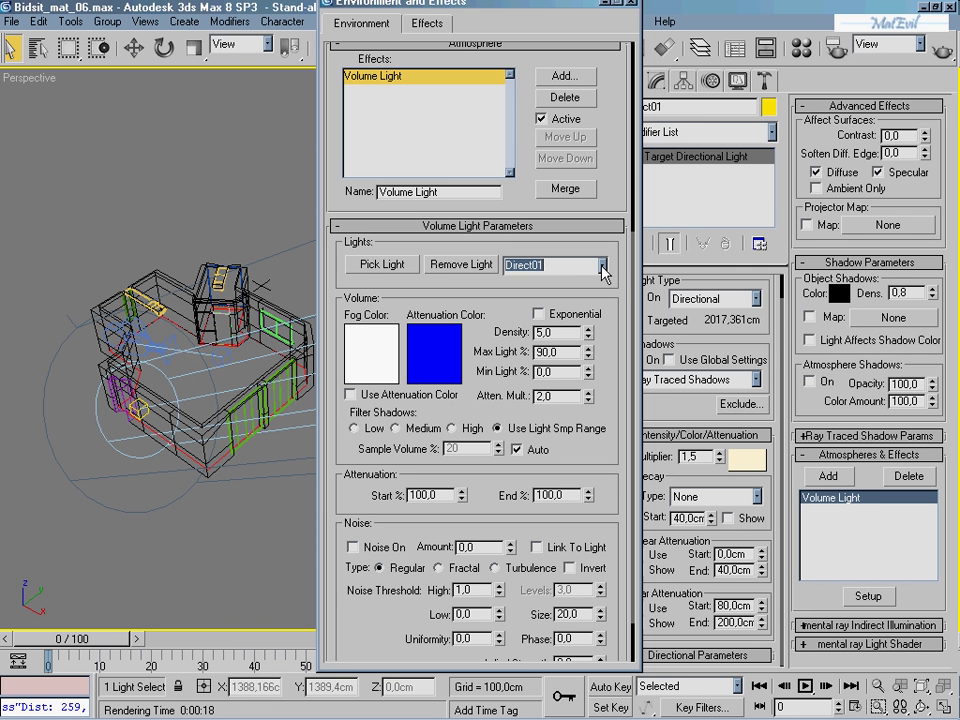
{"action": "left_click", "coordinate": [359, 363]}
{"action": "mouse_move", "coordinate": [549, 256]}
{"action": "left_mouse_down"}
{"action": "mouse_move", "coordinate": [551, 240]}
{"action": "mouse_move", "coordinate": [392, 150]}
{"action": "mouse_move", "coordinate": [396, 107]}
{"action": "mouse_move", "coordinate": [399, 120]}
{"action": "mouse_move", "coordinate": [549, 218]}
{"action": "left_mouse_up"}
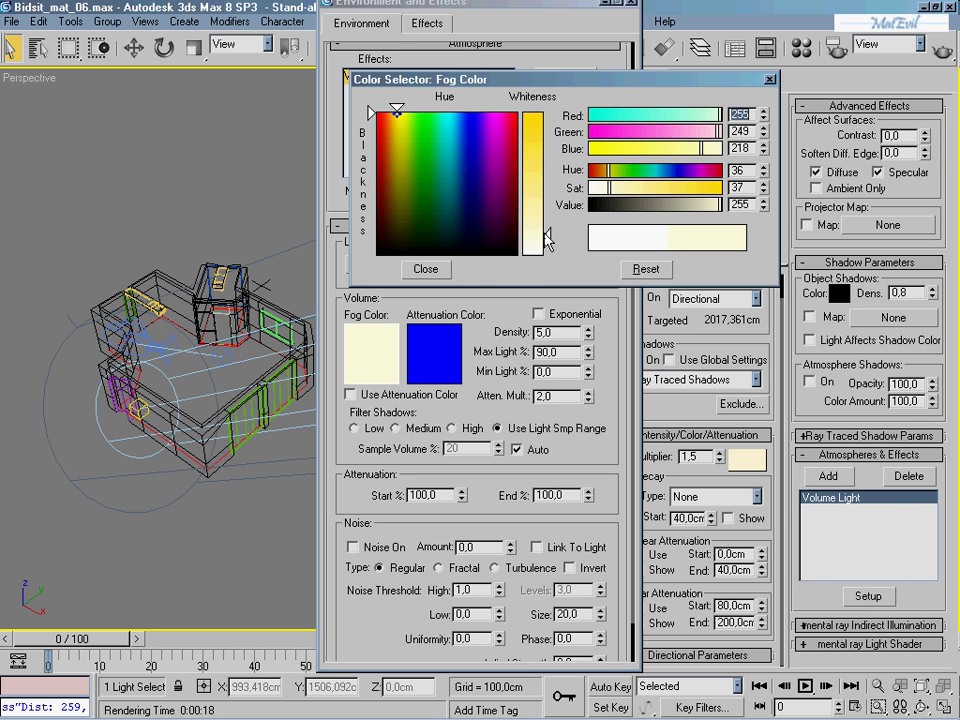
{"action": "left_click", "coordinate": [426, 269]}
- Make the Volume Light's attenuation colour a pale blue
{"action": "left_click", "coordinate": [434, 353]}
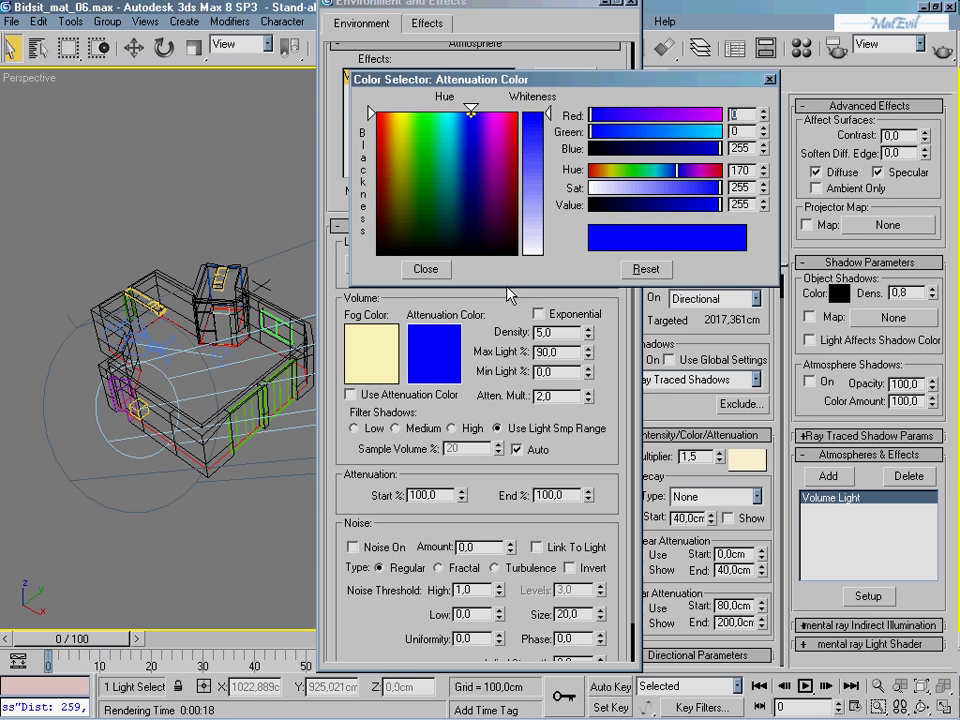
{"action": "left_click", "coordinate": [652, 270]}
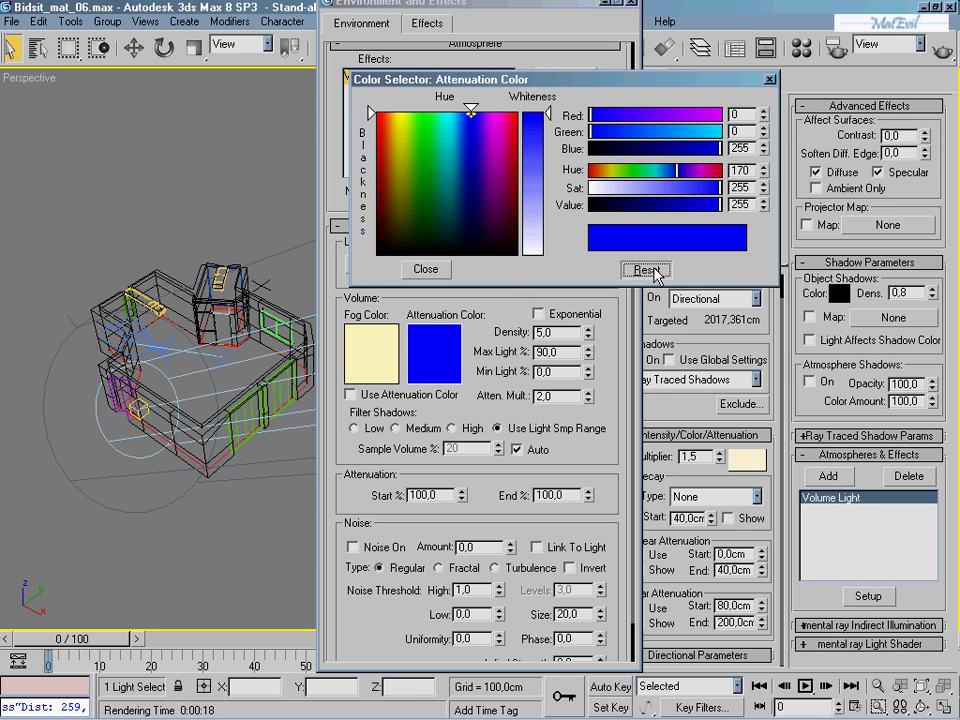
{"action": "left_click", "coordinate": [770, 80]}
{"action": "left_click_drag", "start_coordinate": [385, 352], "coordinate": [440, 352]}
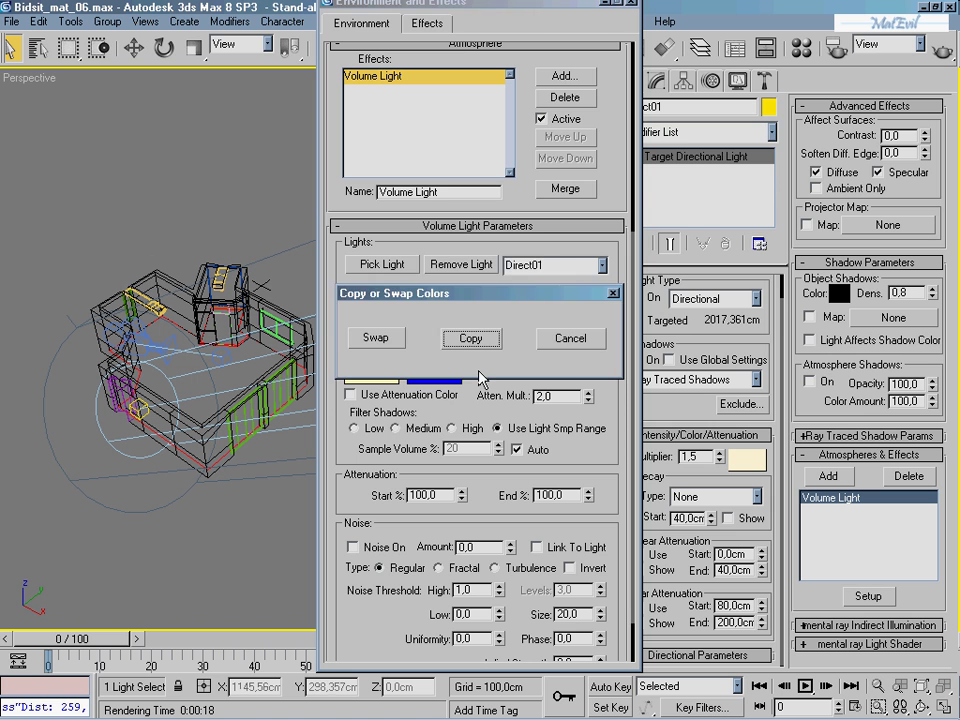
{"action": "key", "text": "Return"}
{"action": "left_click", "coordinate": [437, 367]}
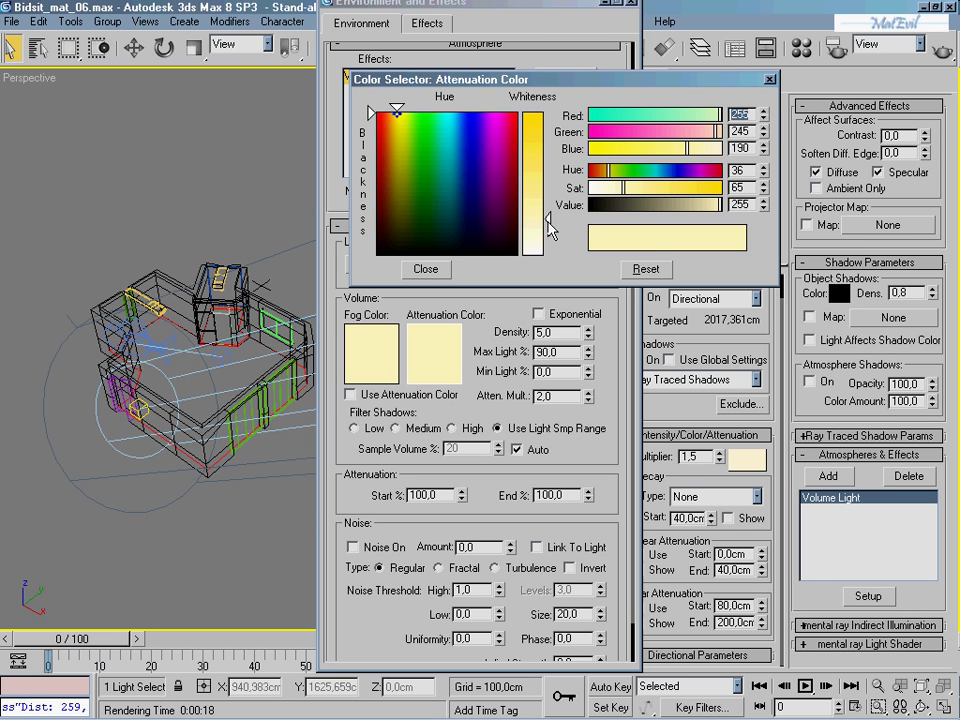
{"action": "mouse_move", "coordinate": [549, 228]}
{"action": "left_mouse_down"}
{"action": "mouse_move", "coordinate": [541, 118]}
{"action": "mouse_move", "coordinate": [521, 170]}
{"action": "left_mouse_up"}
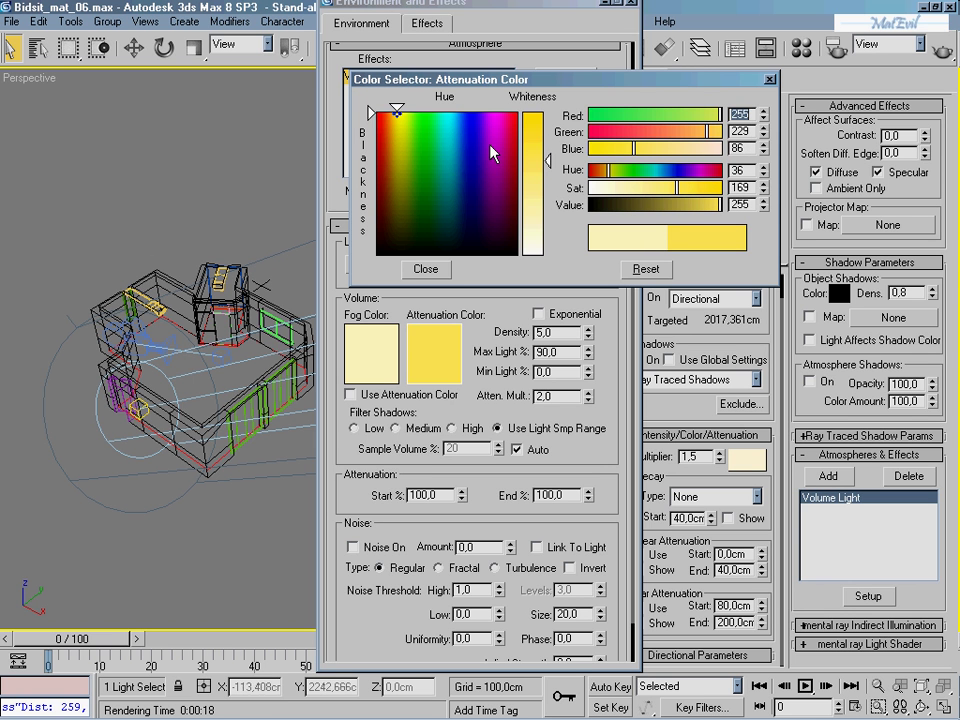
{"action": "mouse_move", "coordinate": [719, 204]}
{"action": "left_mouse_down"}
{"action": "mouse_move", "coordinate": [677, 207]}
{"action": "mouse_move", "coordinate": [722, 216]}
{"action": "left_mouse_up"}
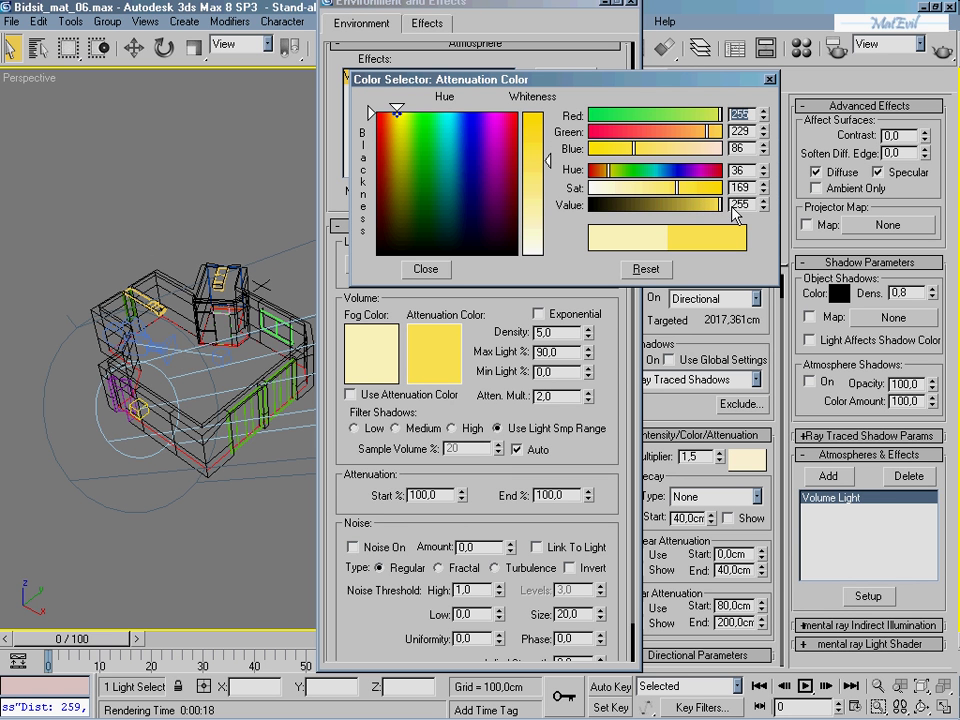
{"action": "left_click_drag", "start_coordinate": [476, 189], "coordinate": [467, 108]}
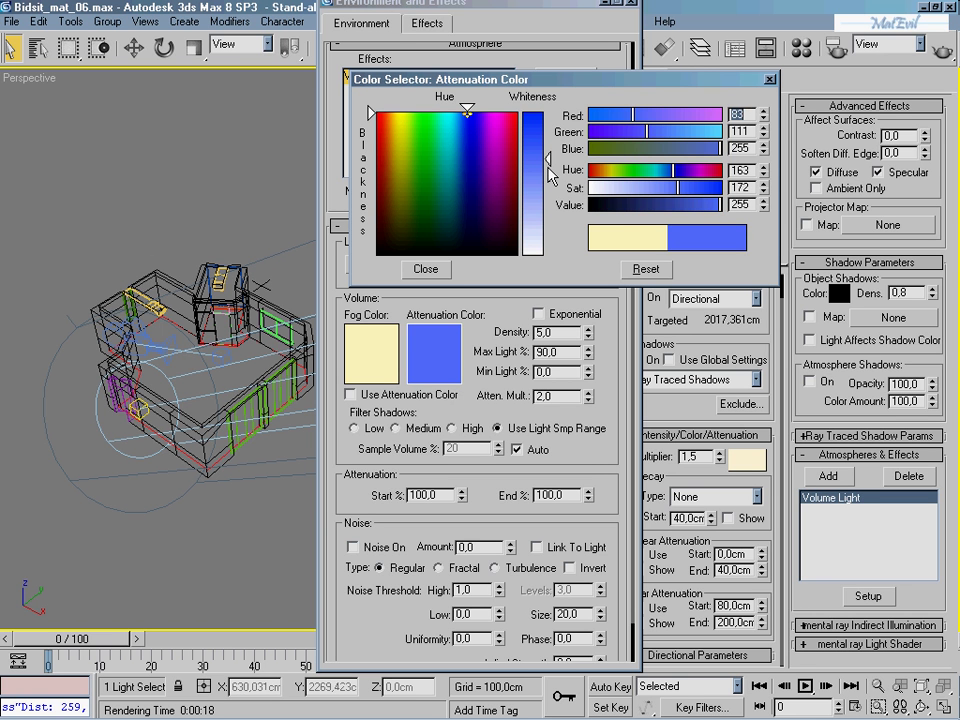
{"action": "mouse_move", "coordinate": [548, 173]}
{"action": "left_mouse_down"}
{"action": "mouse_move", "coordinate": [548, 184]}
{"action": "mouse_move", "coordinate": [548, 148]}
{"action": "left_mouse_up"}
{"action": "left_click", "coordinate": [422, 269]}
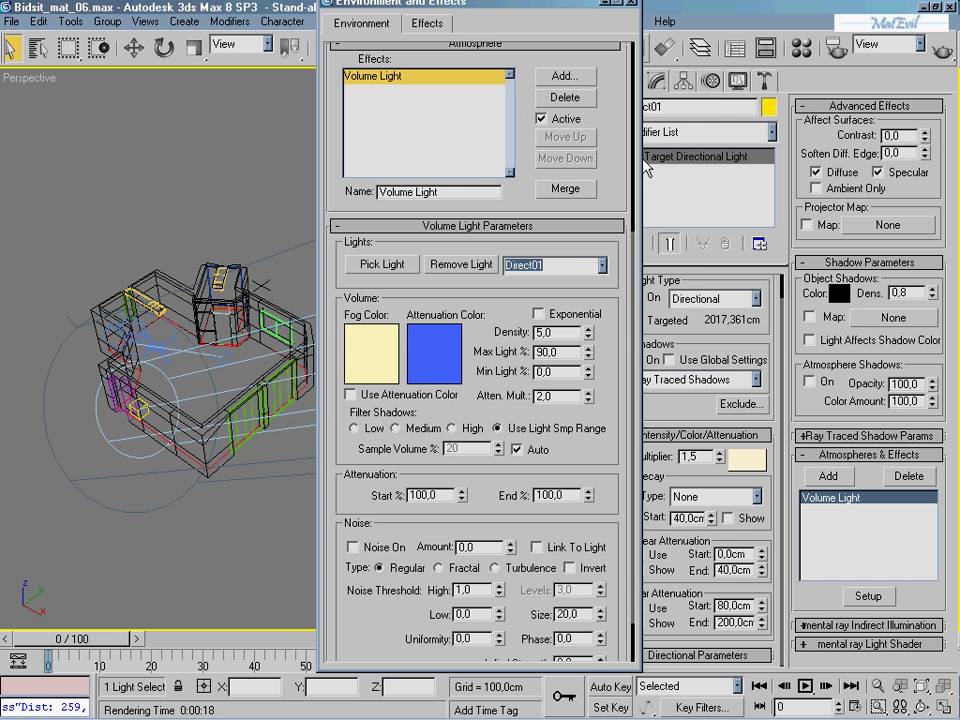
- Enable Exponential, set shadow filtering to Medium, and attenuation start to 20%
{"action": "mouse_move", "coordinate": [550, 2]}
{"action": "left_mouse_down"}
{"action": "mouse_move", "coordinate": [628, 50]}
{"action": "mouse_move", "coordinate": [634, 31]}
{"action": "left_mouse_up"}
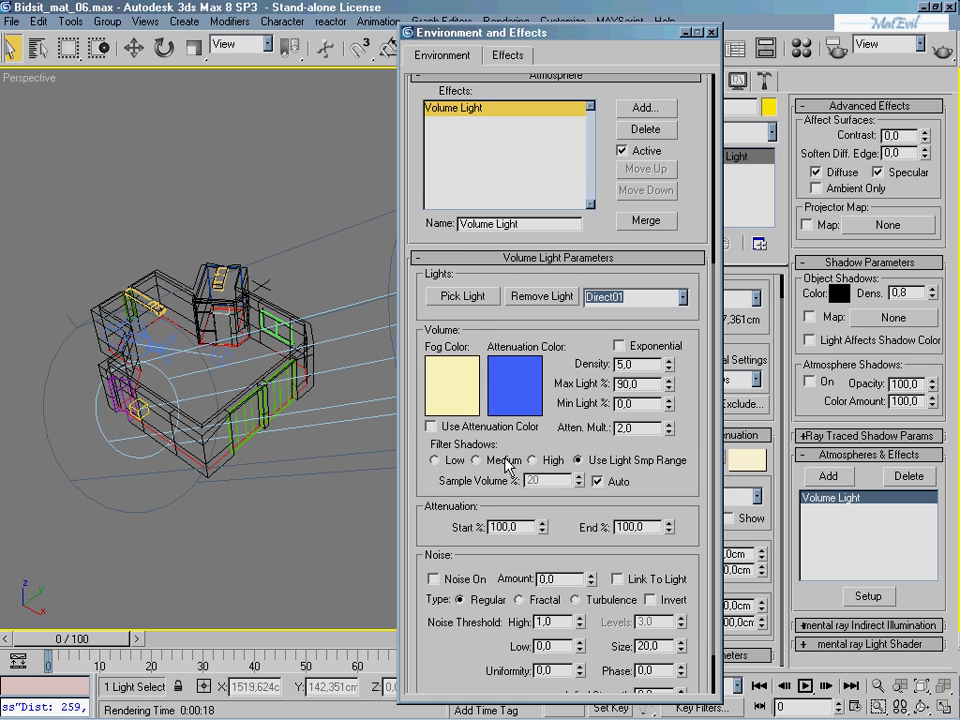
{"action": "left_click_drag", "start_coordinate": [690, 396], "coordinate": [690, 360]}
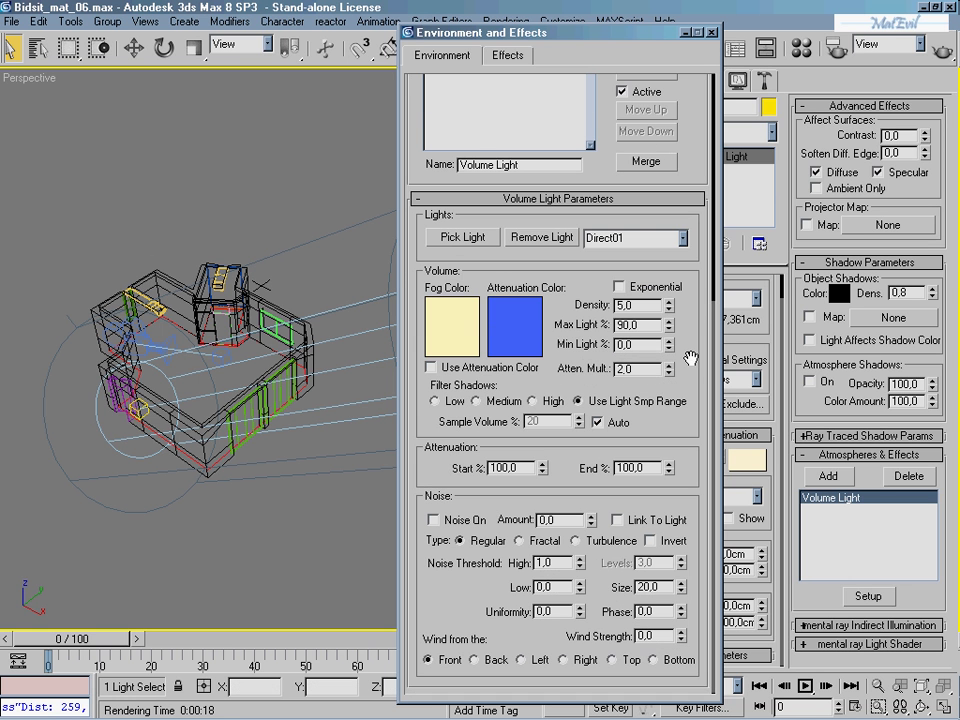
{"action": "left_click", "coordinate": [619, 286]}
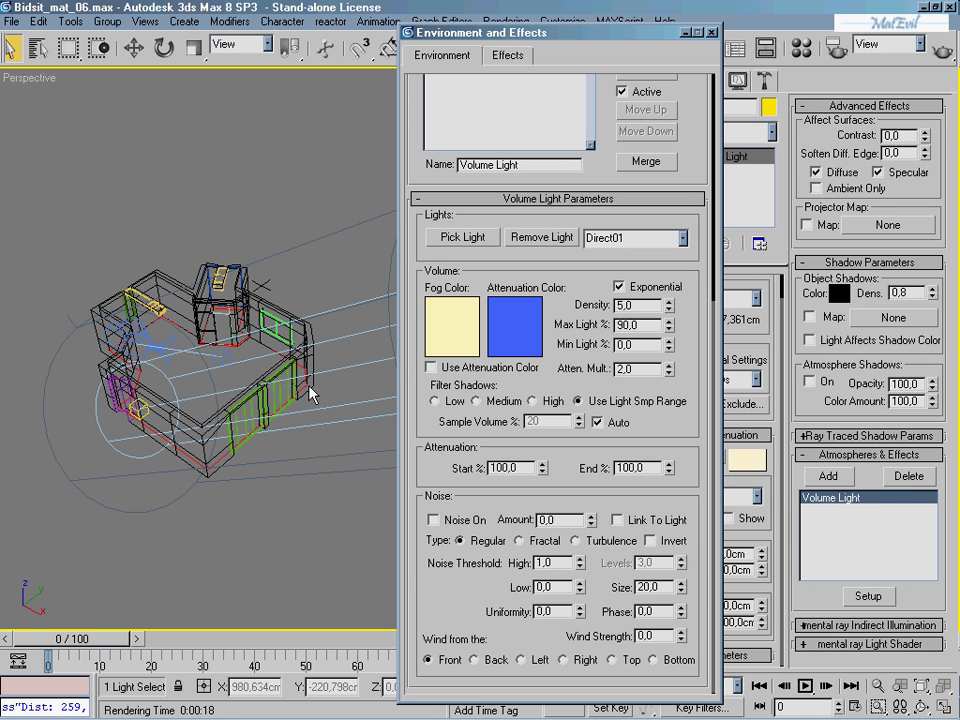
{"action": "left_click", "coordinate": [455, 402]}
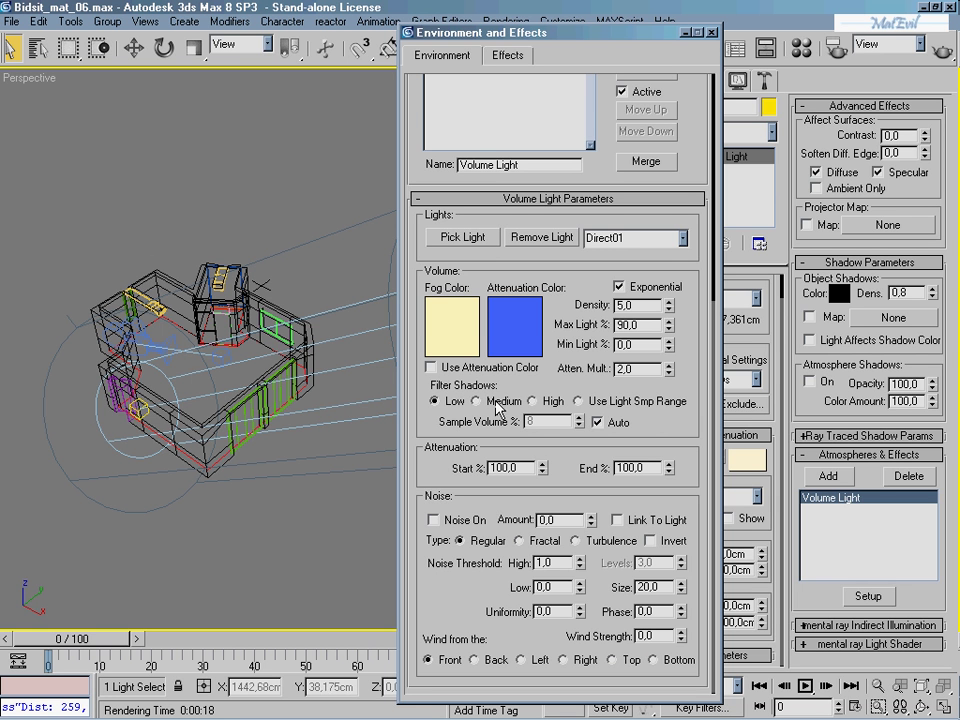
{"action": "left_click", "coordinate": [495, 401]}
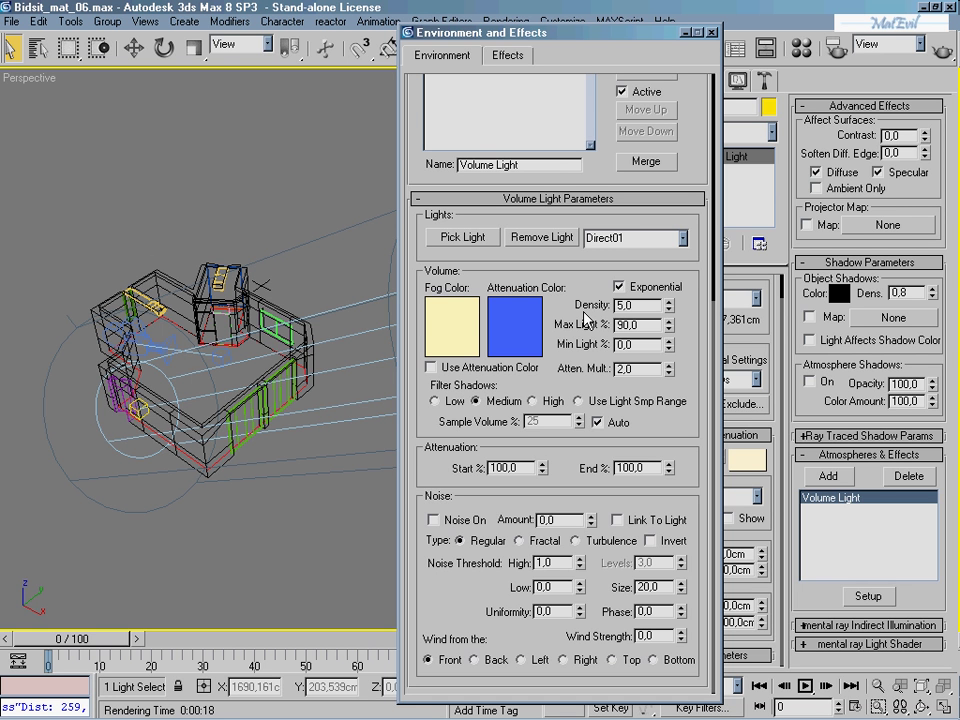
{"action": "left_click_drag", "start_coordinate": [525, 467], "coordinate": [491, 468]}
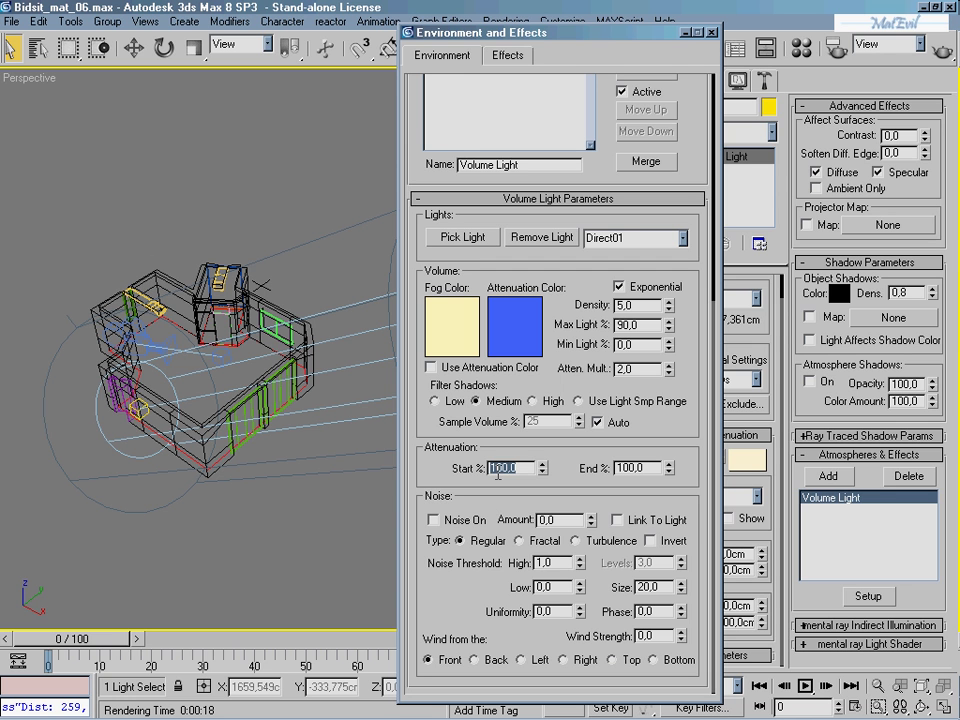
{"action": "type", "text": "20"}
{"action": "key", "text": "Tab"}
{"action": "type", "text": "70"}
- Finish the 70% attenuation end, keep Turbulence noise, and uncheck noise Invert
{"action": "left_click", "coordinate": [443, 562]}
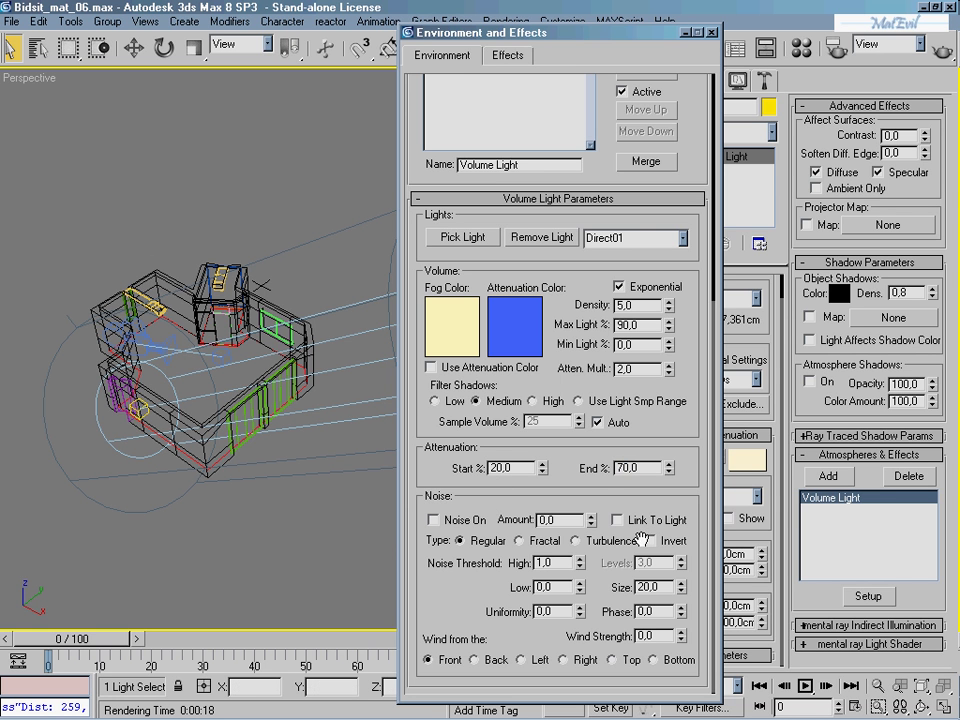
{"action": "left_click", "coordinate": [577, 541]}
{"action": "left_click", "coordinate": [520, 542]}
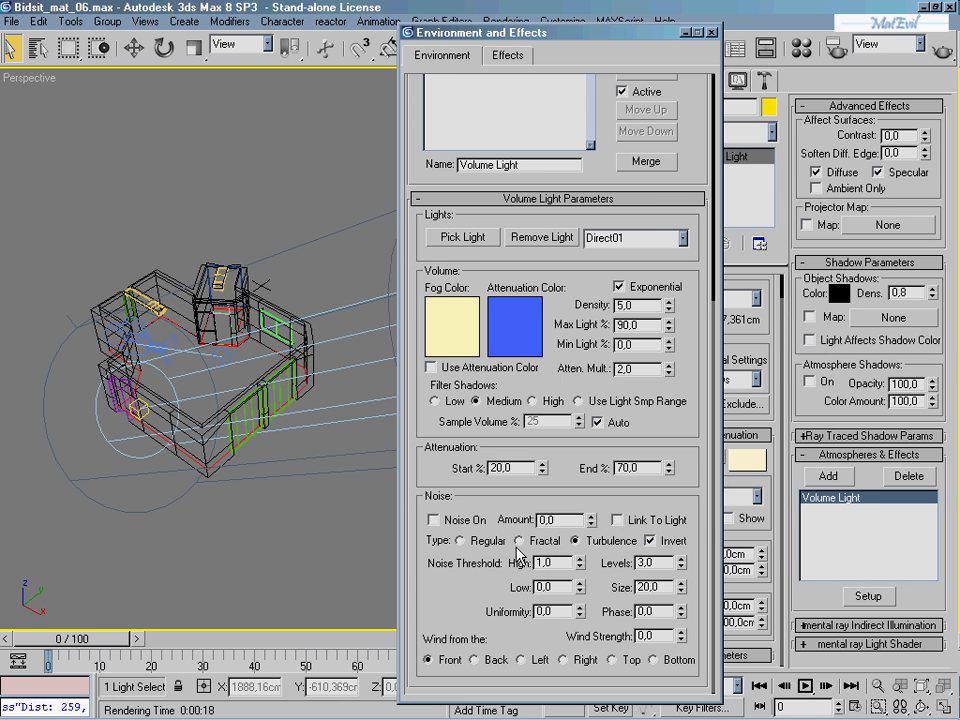
{"action": "left_click", "coordinate": [459, 541]}
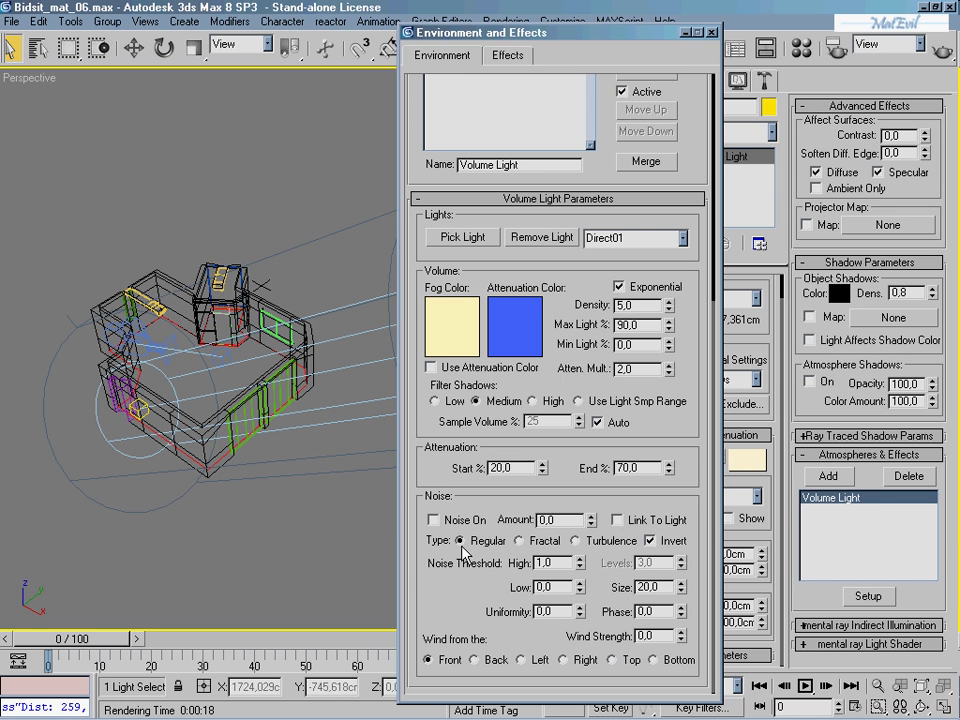
{"action": "left_click", "coordinate": [577, 541]}
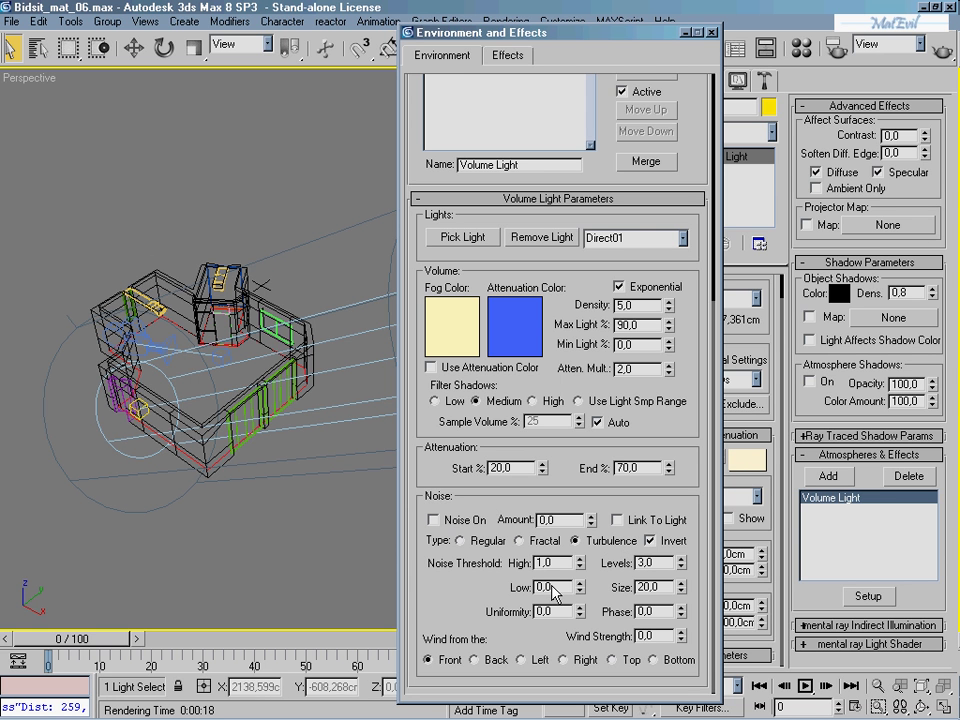
{"action": "left_click", "coordinate": [650, 541]}
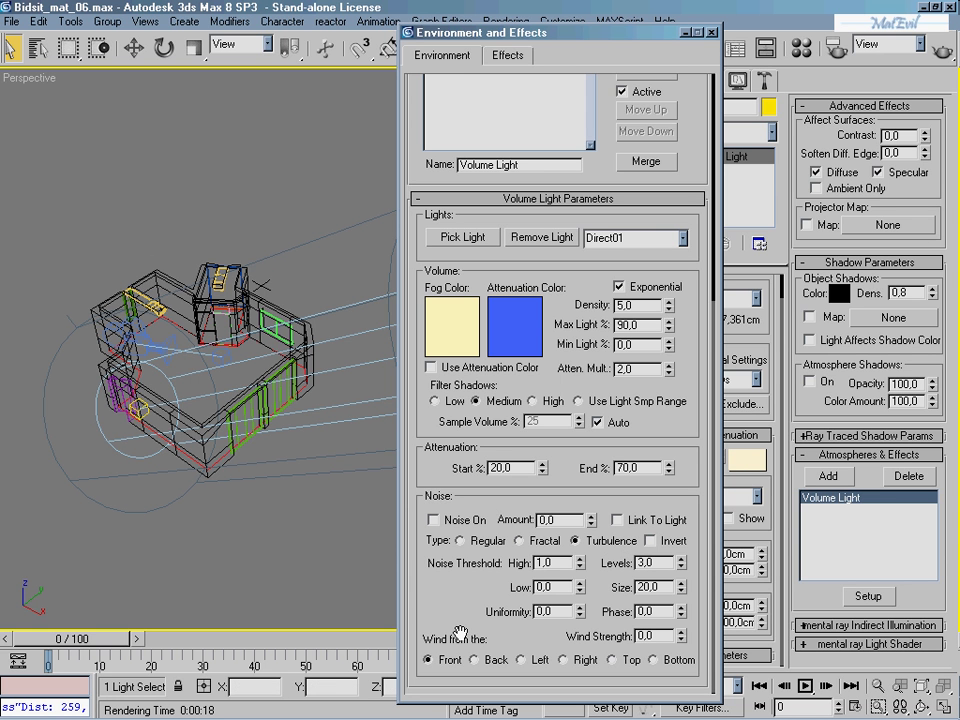
{"action": "scroll", "coordinate": [476, 612], "scroll_direction": "up", "scroll_amount": 1}
{"action": "scroll", "coordinate": [476, 612], "scroll_direction": "down", "scroll_amount": 1}
{"action": "left_click_drag", "start_coordinate": [697, 287], "coordinate": [691, 421]}
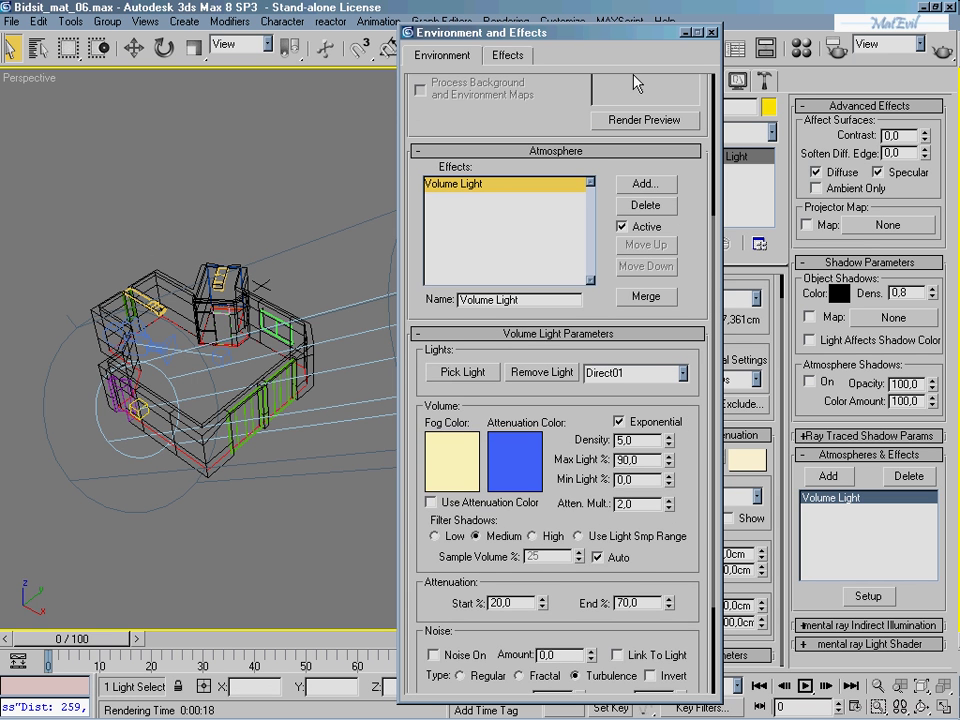
- Quick-render Camera01 with the Volume Light and enlarge the hazy rendered frame
{"action": "left_click", "coordinate": [712, 33]}
{"action": "key", "text": "c"}
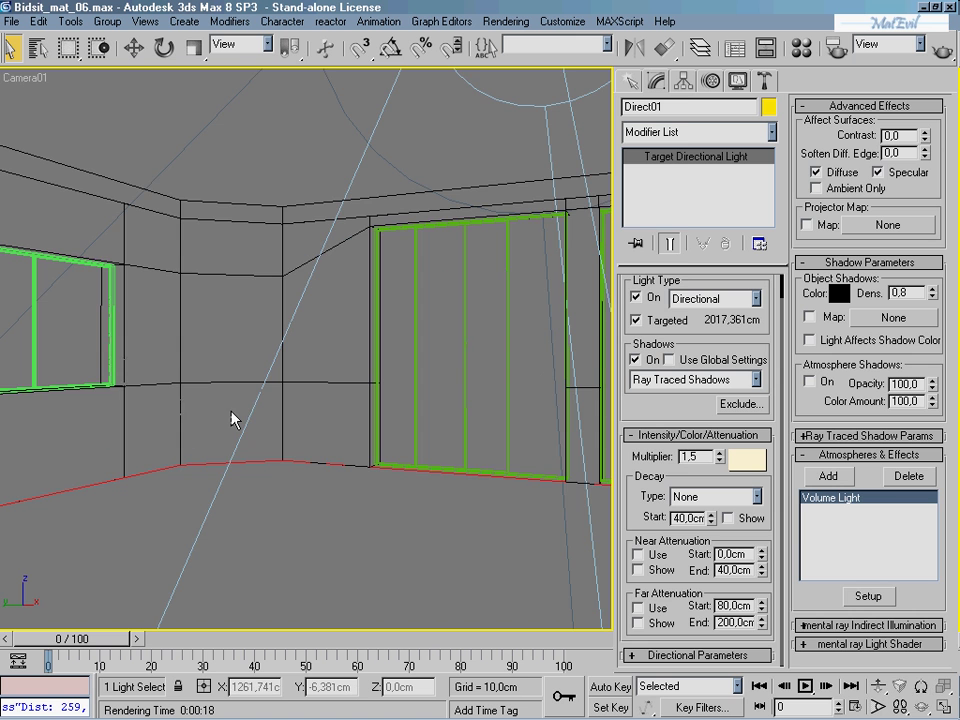
{"action": "left_click", "coordinate": [941, 52]}
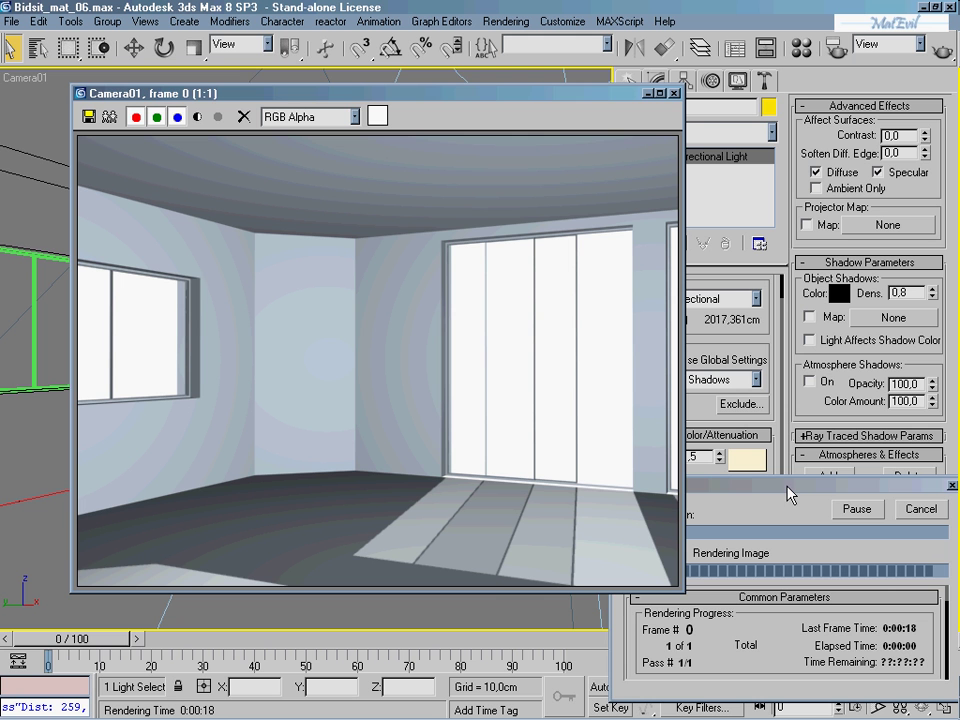
{"action": "left_click_drag", "start_coordinate": [788, 494], "coordinate": [703, 476]}
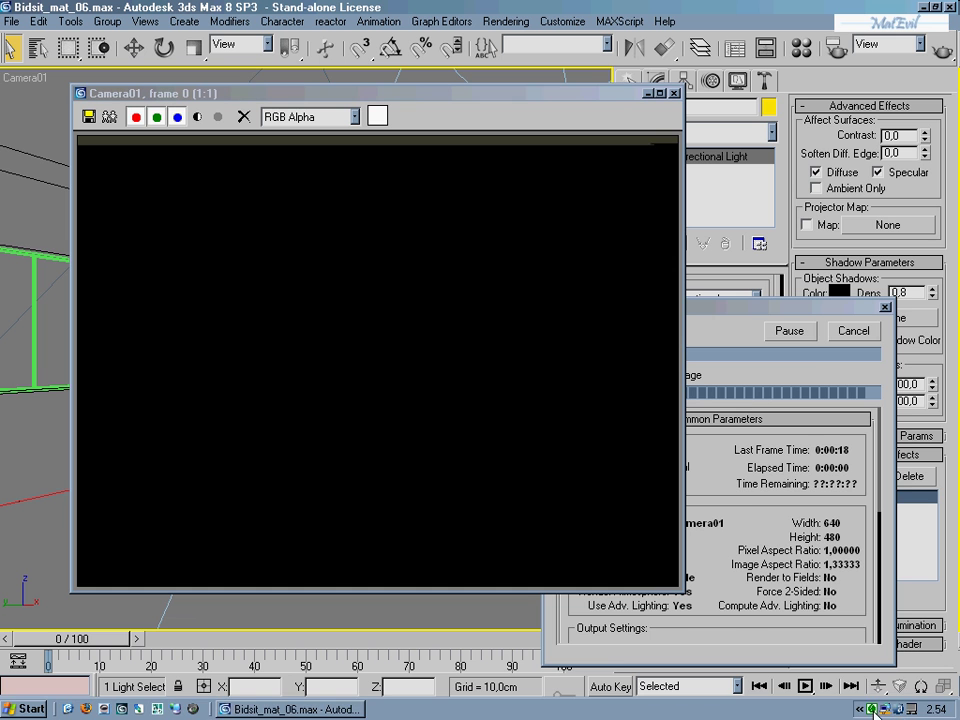
{"action": "right_click", "coordinate": [898, 710]}
{"action": "left_click", "coordinate": [836, 606]}
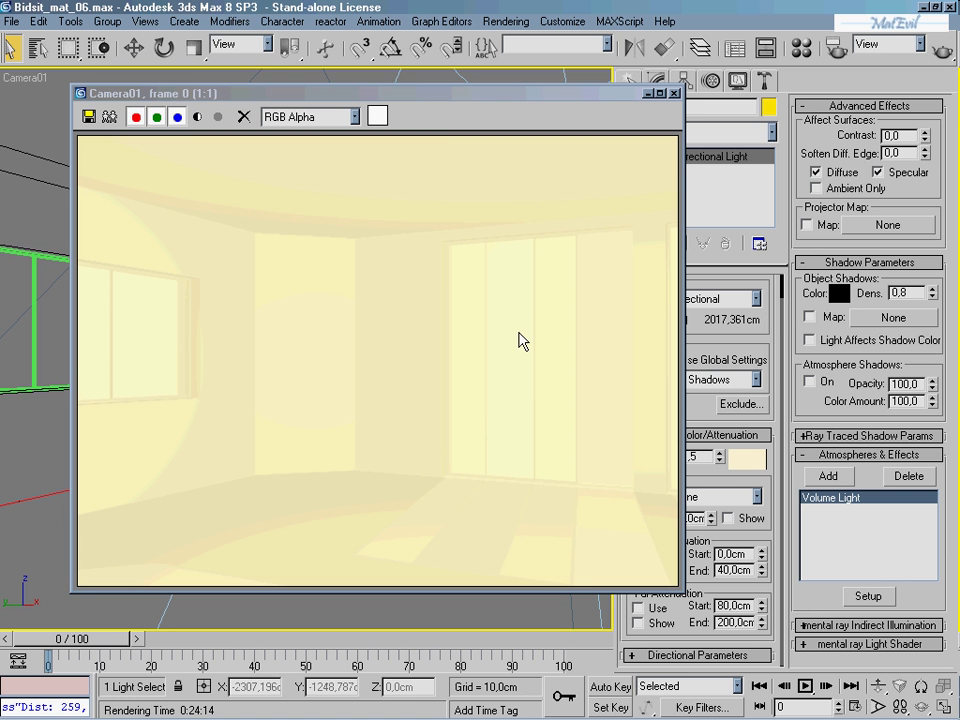
{"action": "left_click_drag", "start_coordinate": [499, 102], "coordinate": [665, 126]}
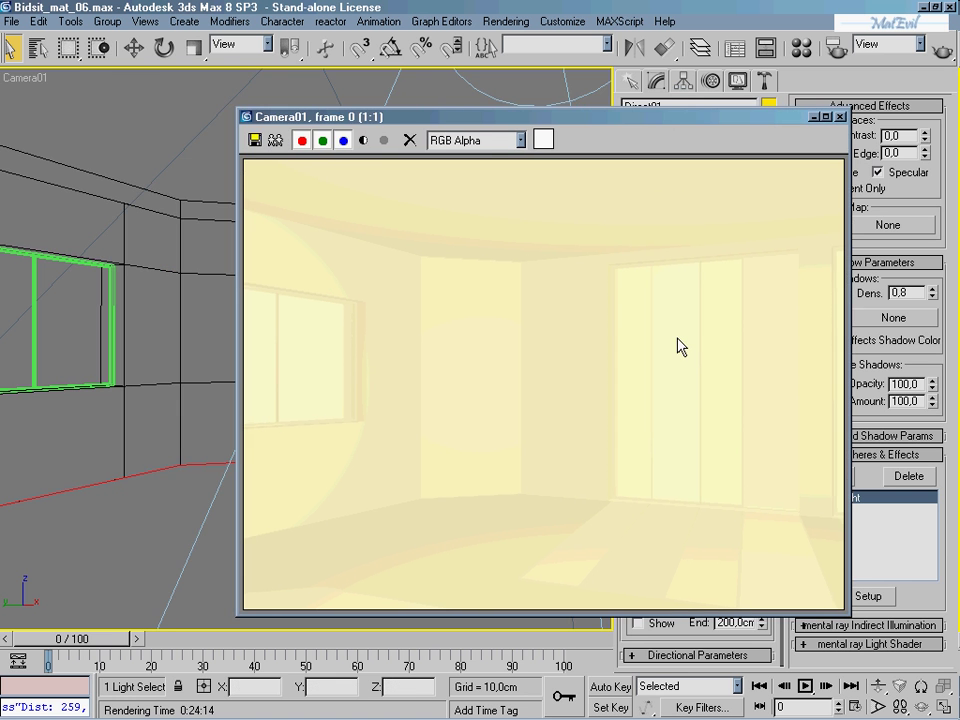
{"action": "left_click", "coordinate": [824, 117]}
- Frame the room in a perspective view and reopen the Volume Light settings
{"action": "left_click", "coordinate": [923, 7]}
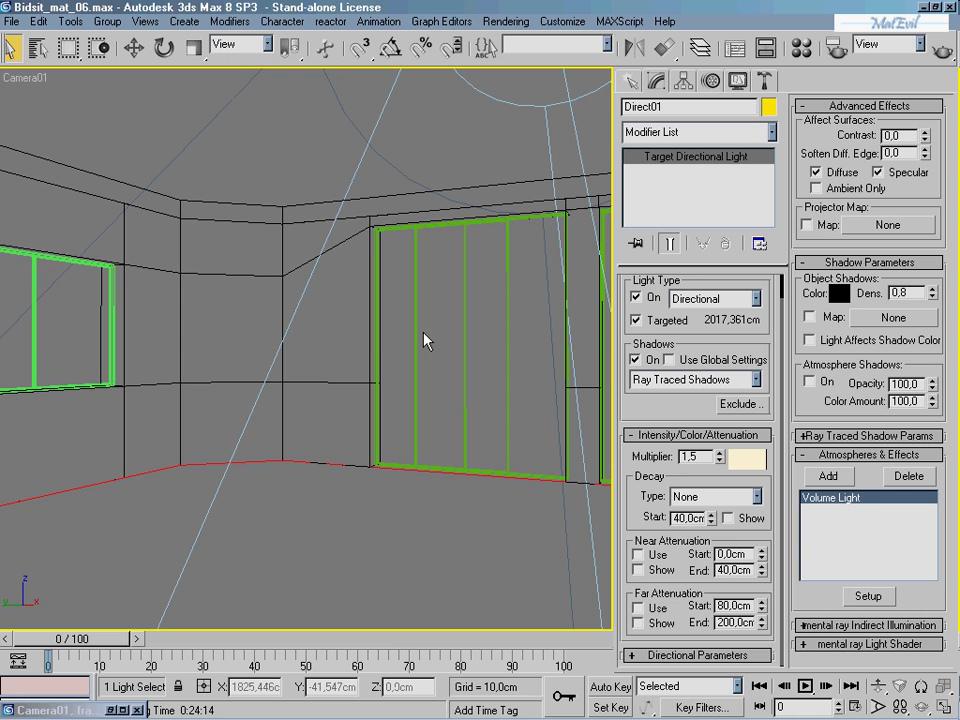
{"action": "key", "text": "p"}
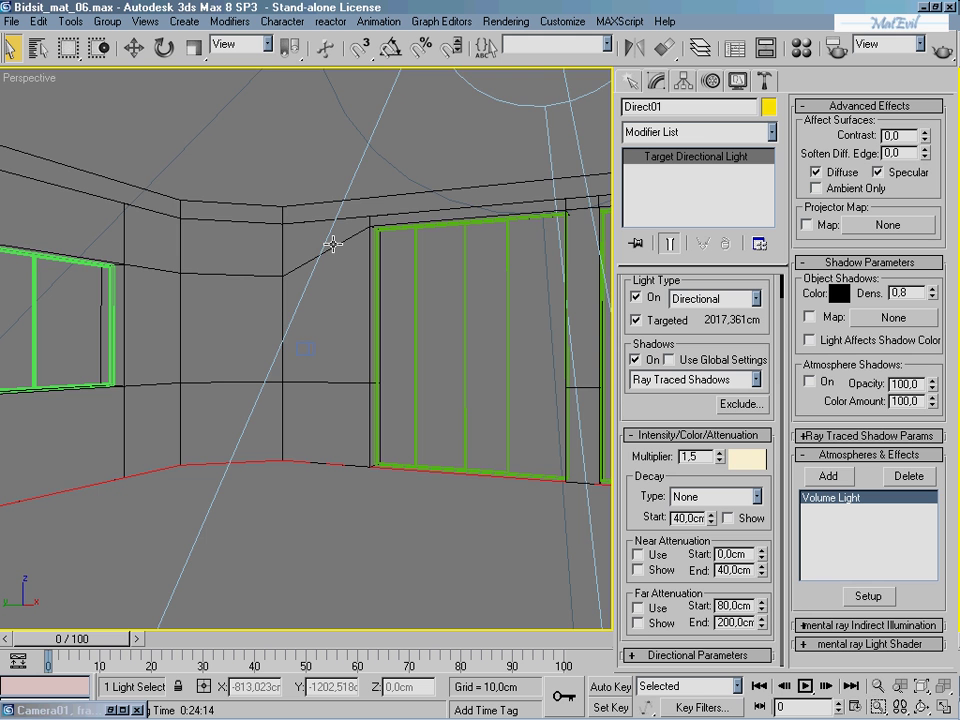
{"action": "mouse_move", "coordinate": [328, 257]}
{"action": "middle_mouse_down", "text": "alt"}
{"action": "mouse_move", "coordinate": [332, 203]}
{"action": "mouse_move", "coordinate": [243, 401]}
{"action": "middle_mouse_up", "text": "alt"}
{"action": "key", "text": "z"}
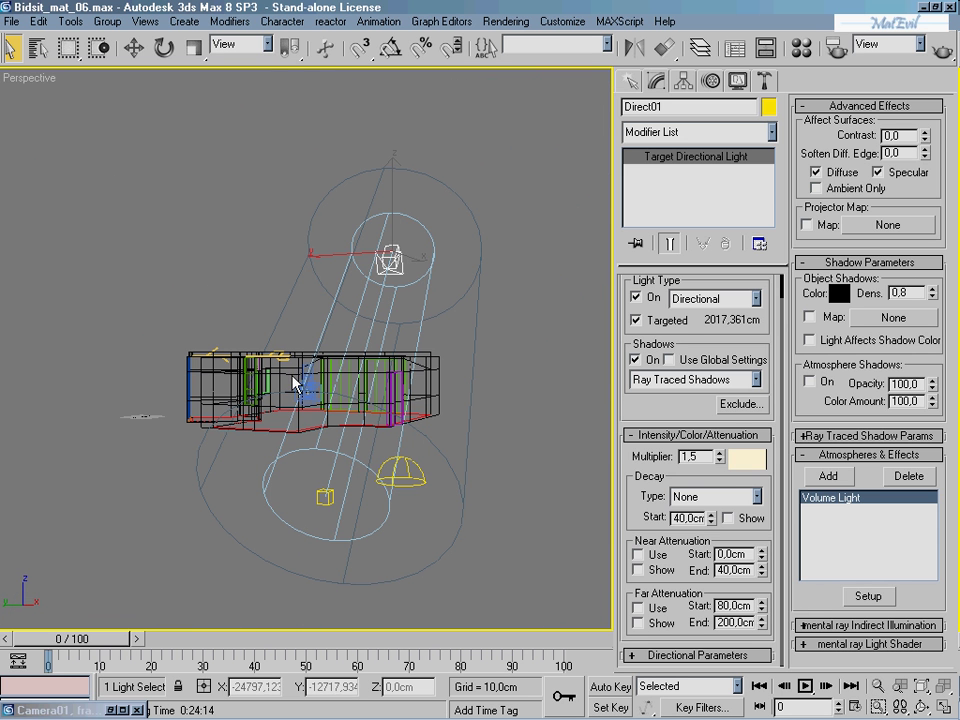
{"action": "left_click", "coordinate": [868, 596]}
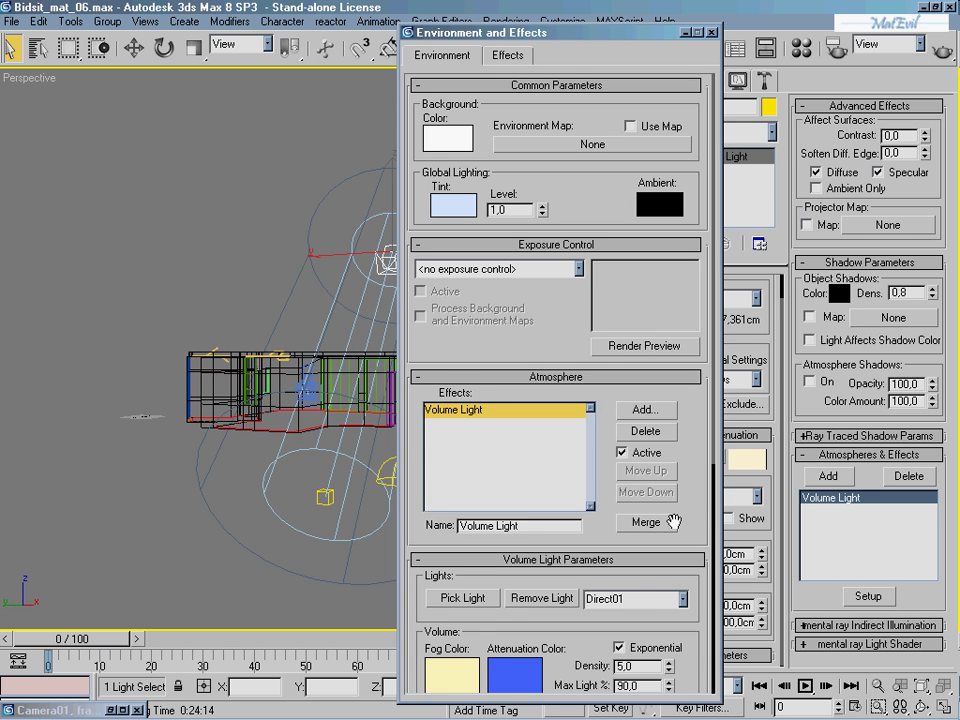
{"action": "mouse_move", "coordinate": [639, 529]}
{"action": "left_mouse_down"}
{"action": "mouse_move", "coordinate": [695, 403]}
{"action": "mouse_move", "coordinate": [695, 300]}
{"action": "left_mouse_up"}
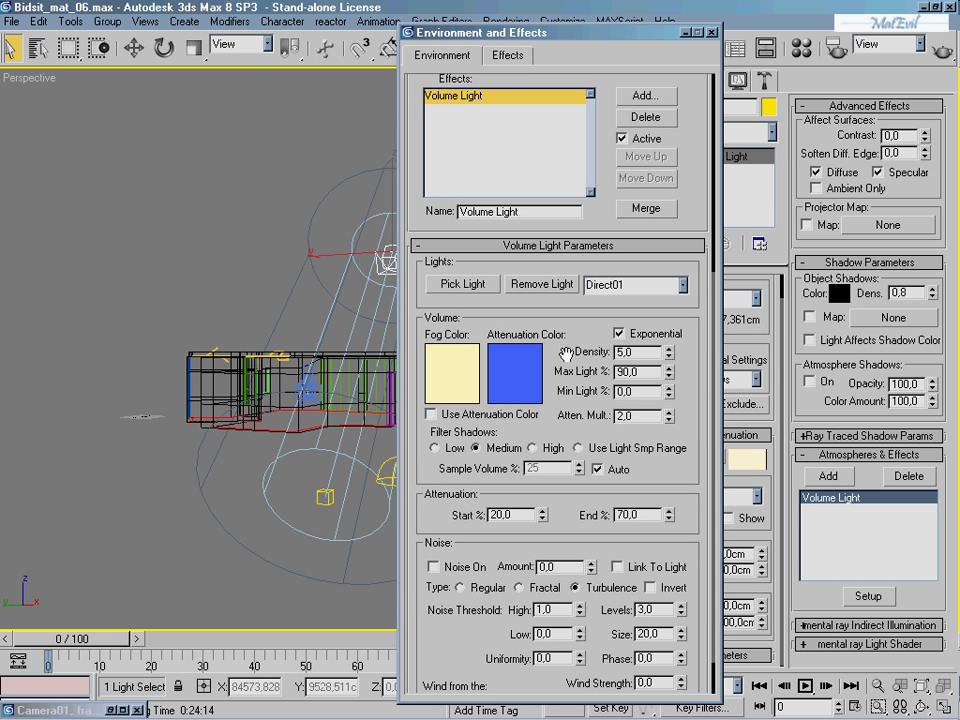
- Set Volume Light Density 2, Max Light 60% and Atten. Mult. 0,5
{"action": "double_click", "coordinate": [632, 352]}
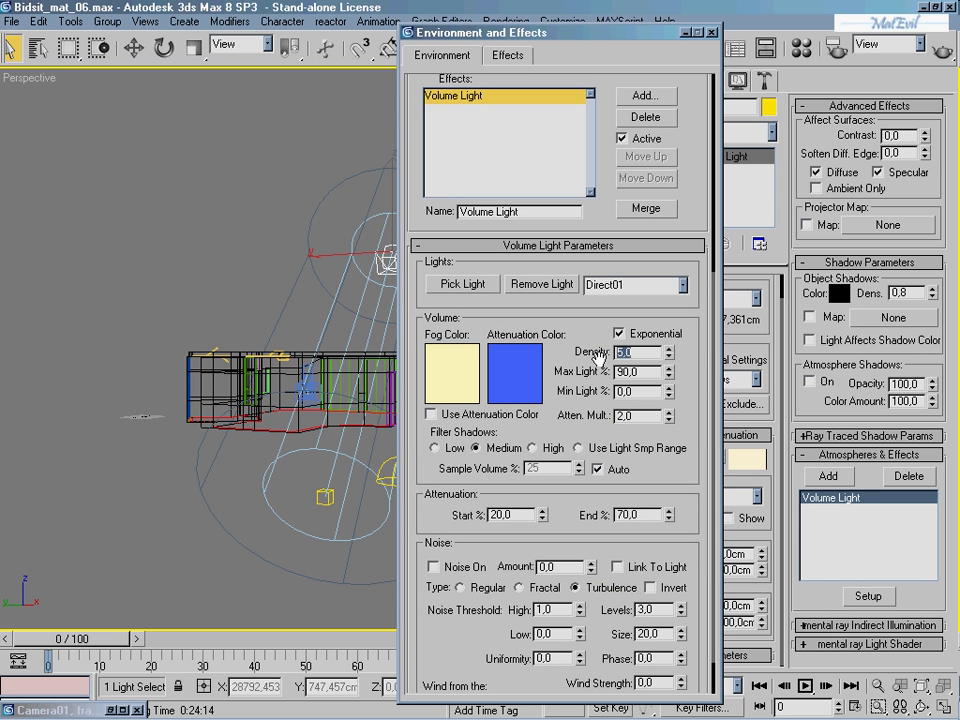
{"action": "type", "text": "2"}
{"action": "key", "text": "Tab"}
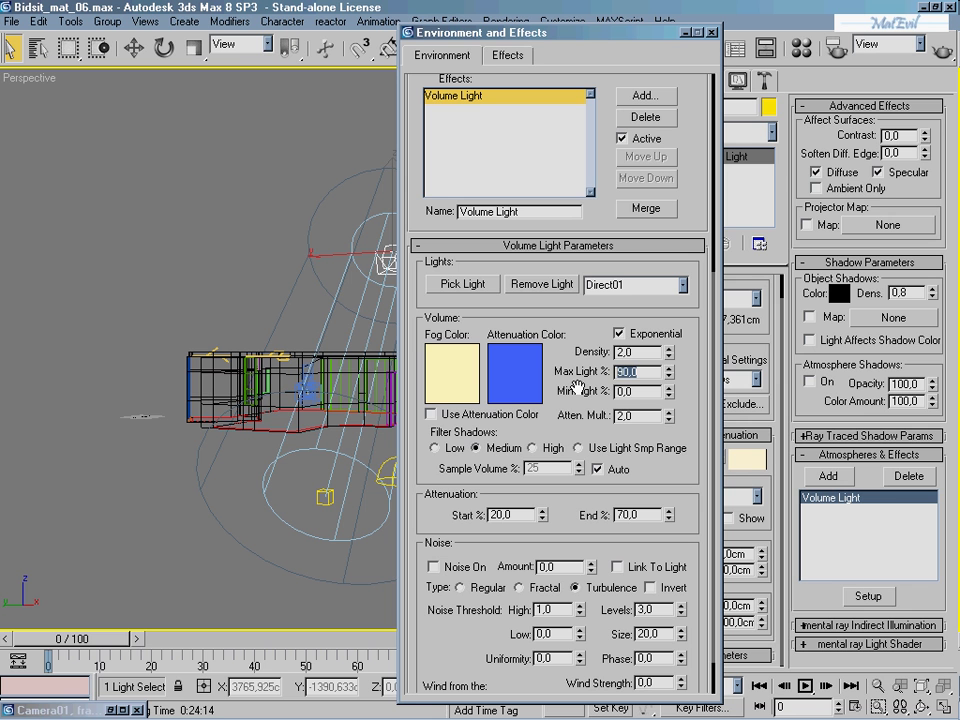
{"action": "type", "text": "6"}
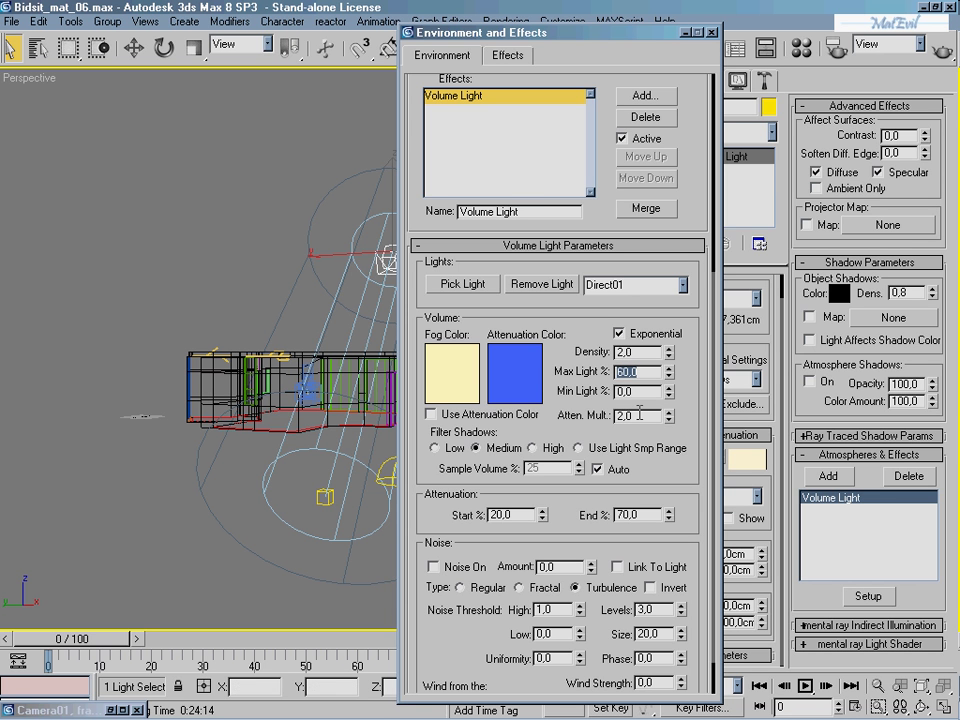
{"action": "key", "text": "Tab"}
{"action": "key", "text": "Tab"}
{"action": "type", "text": "1"}
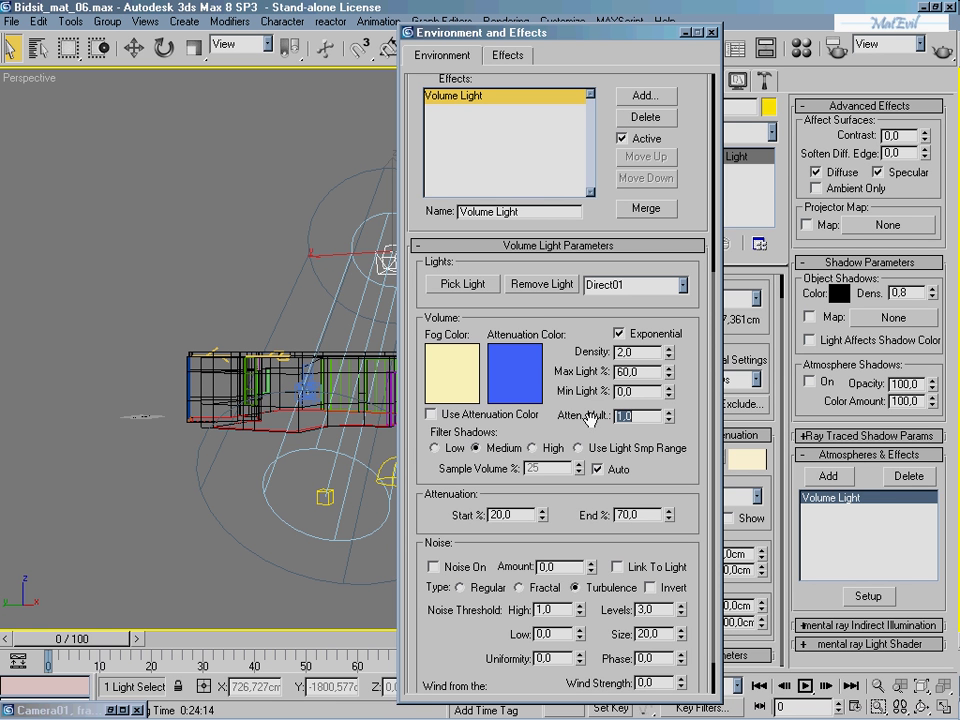
{"action": "type", "text": "0,5"}
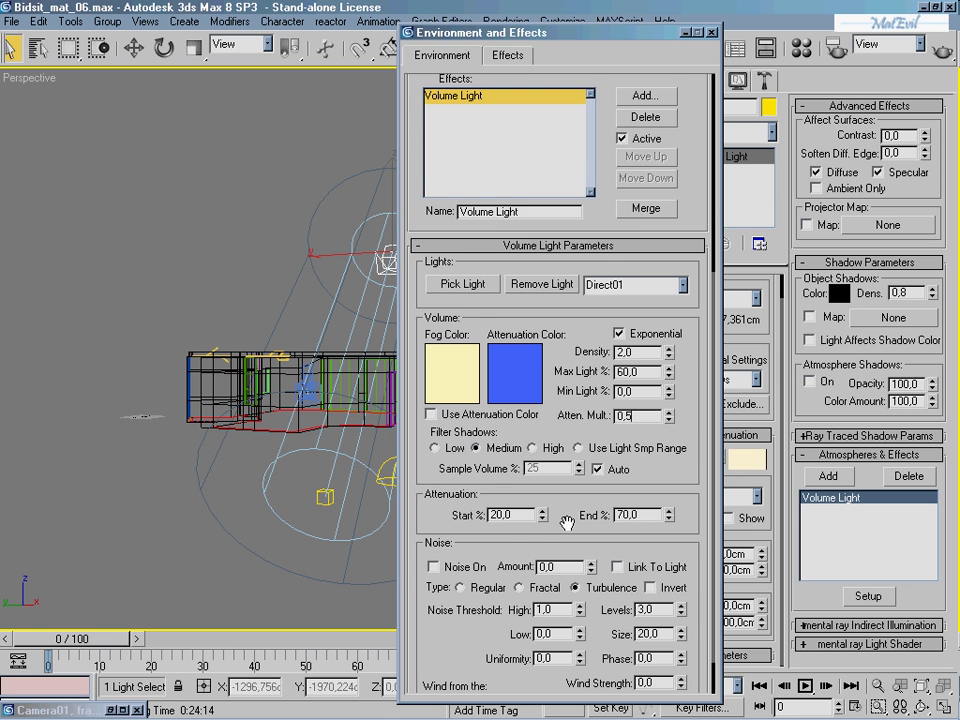
- Set attenuation from Start 10% to End 60% and noise size to 5
{"action": "scroll", "coordinate": [425, 390], "scroll_direction": "down", "scroll_amount": 2}
{"action": "double_click", "coordinate": [497, 467]}
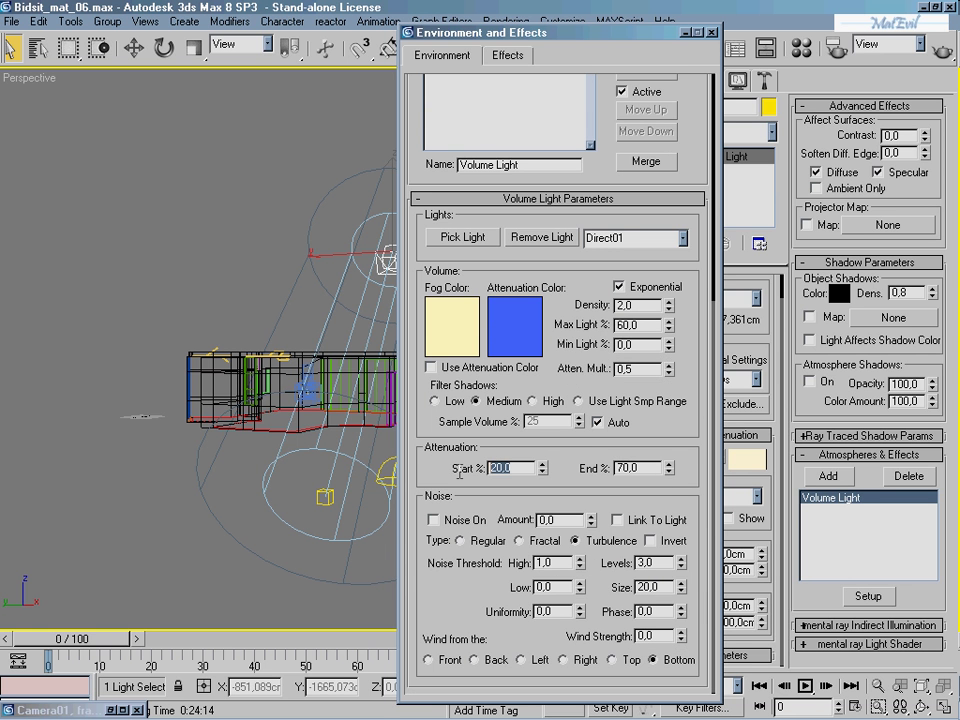
{"action": "type", "text": "10"}
{"action": "key", "text": "Return"}
{"action": "key", "text": "Tab"}
{"action": "type", "text": "60"}
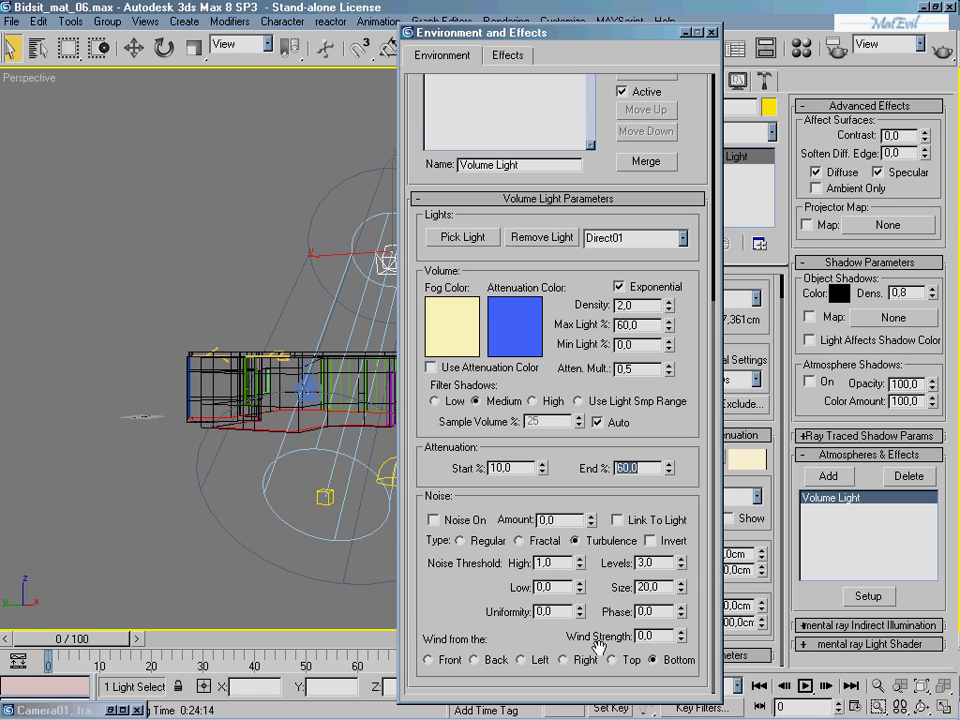
{"action": "double_click", "coordinate": [669, 587]}
{"action": "type", "text": "5"}
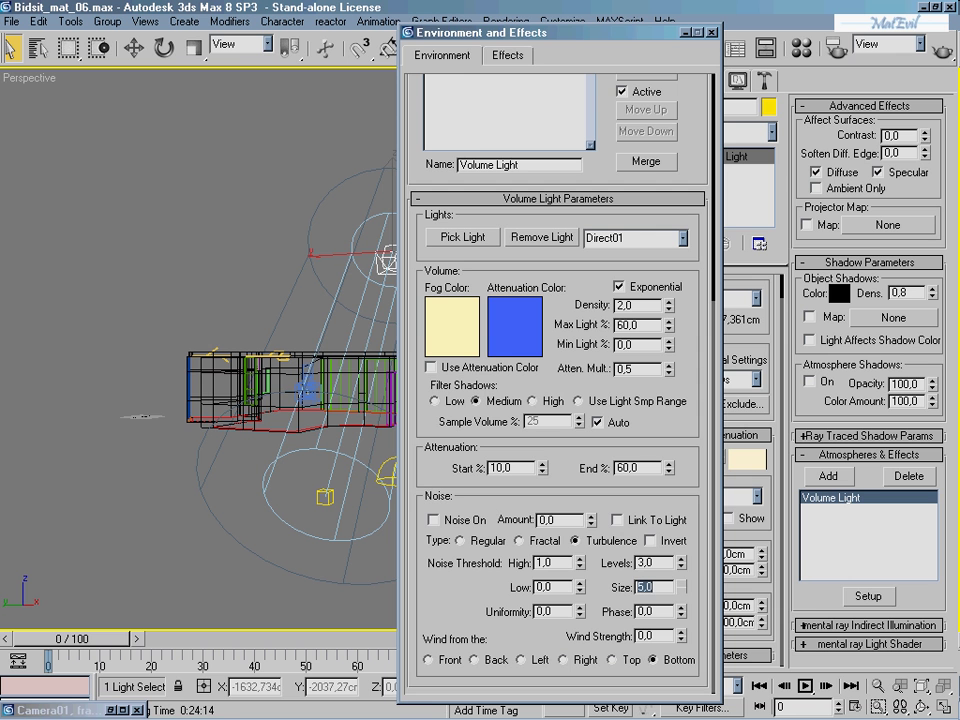
- In Directional Parameters, set Direct01's Hotspot/Beam to 140 cm and Falloff/Field to 332 cm
{"action": "left_click", "coordinate": [687, 34]}
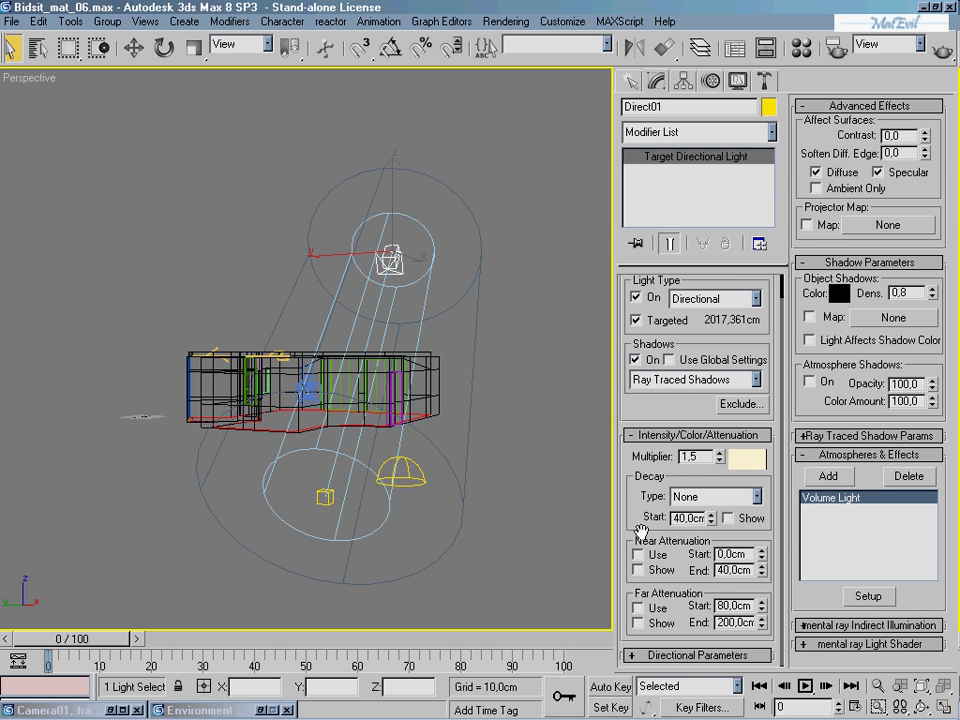
{"action": "left_click", "coordinate": [627, 656]}
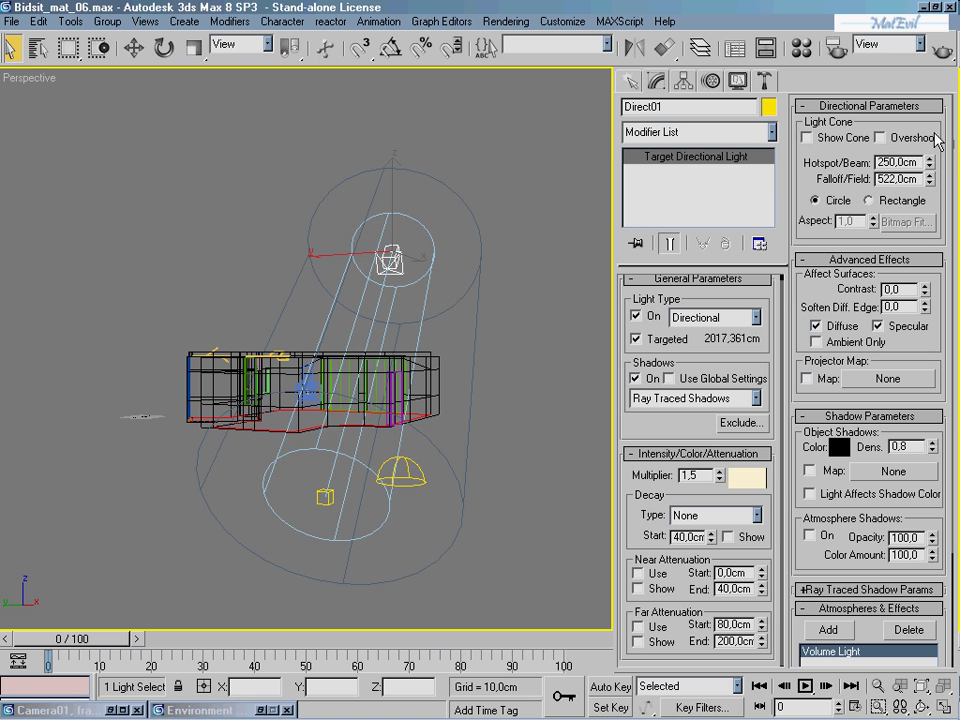
{"action": "left_click_drag", "start_coordinate": [930, 163], "coordinate": [925, 222]}
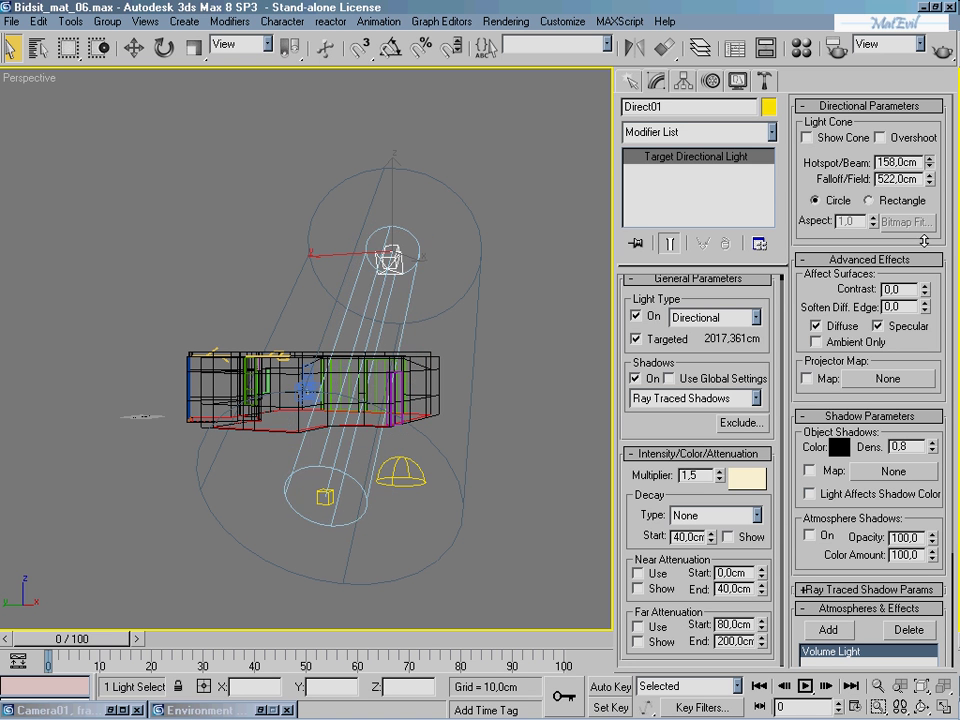
{"action": "left_click_drag", "start_coordinate": [925, 222], "coordinate": [927, 262]}
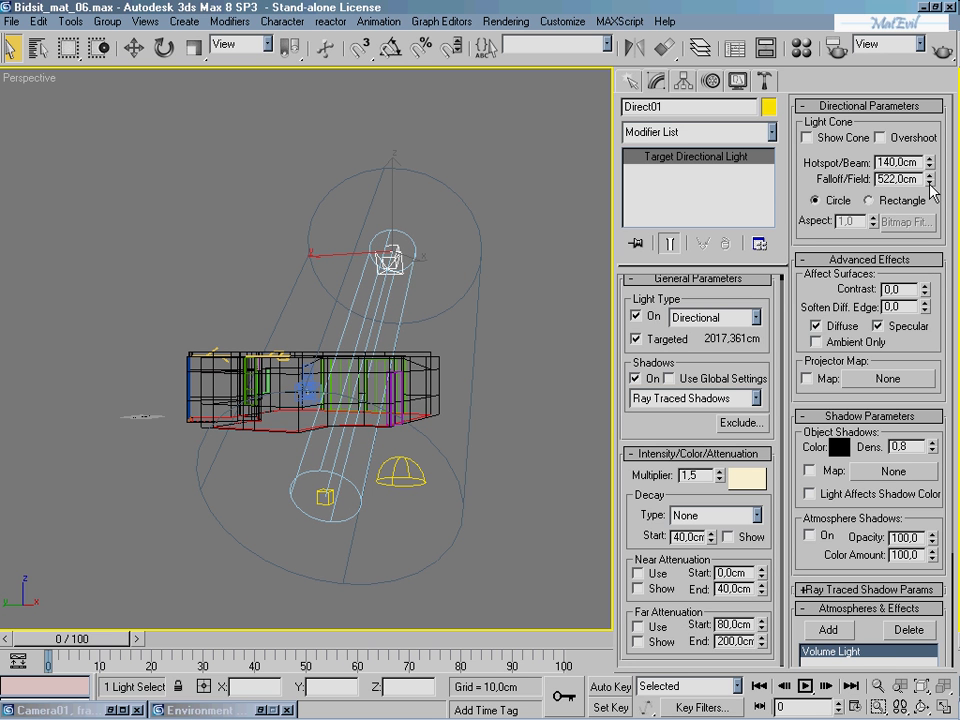
{"action": "left_click_drag", "start_coordinate": [930, 184], "coordinate": [927, 330]}
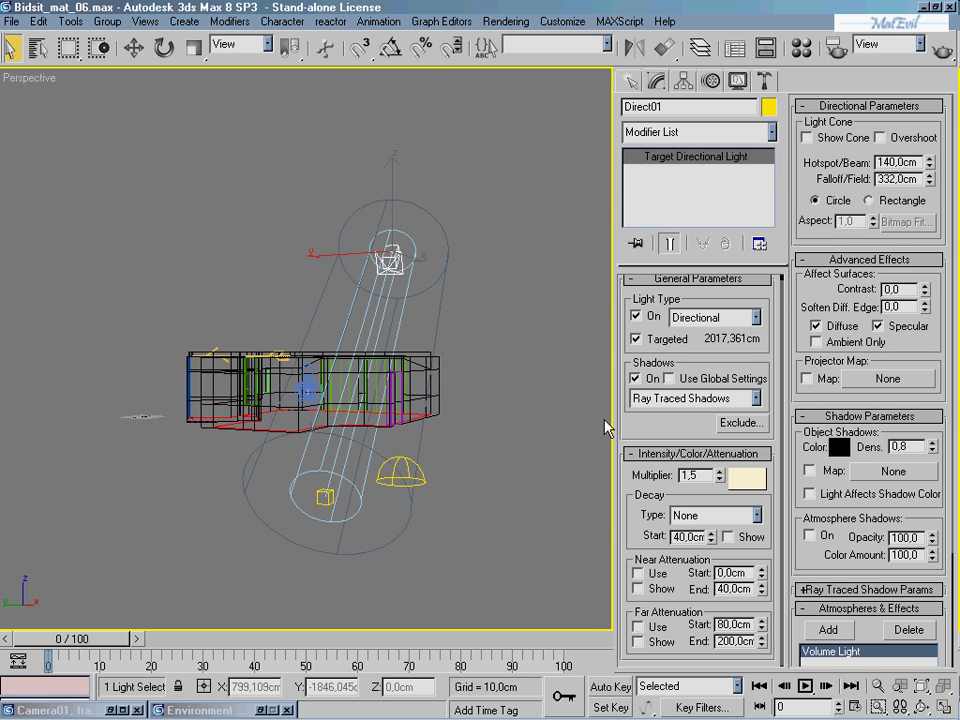
- Re-render Camera01 to check the lighter haze, then scroll to Atmospheres & Effects
{"action": "key", "text": "c"}
{"action": "left_click", "coordinate": [940, 48]}
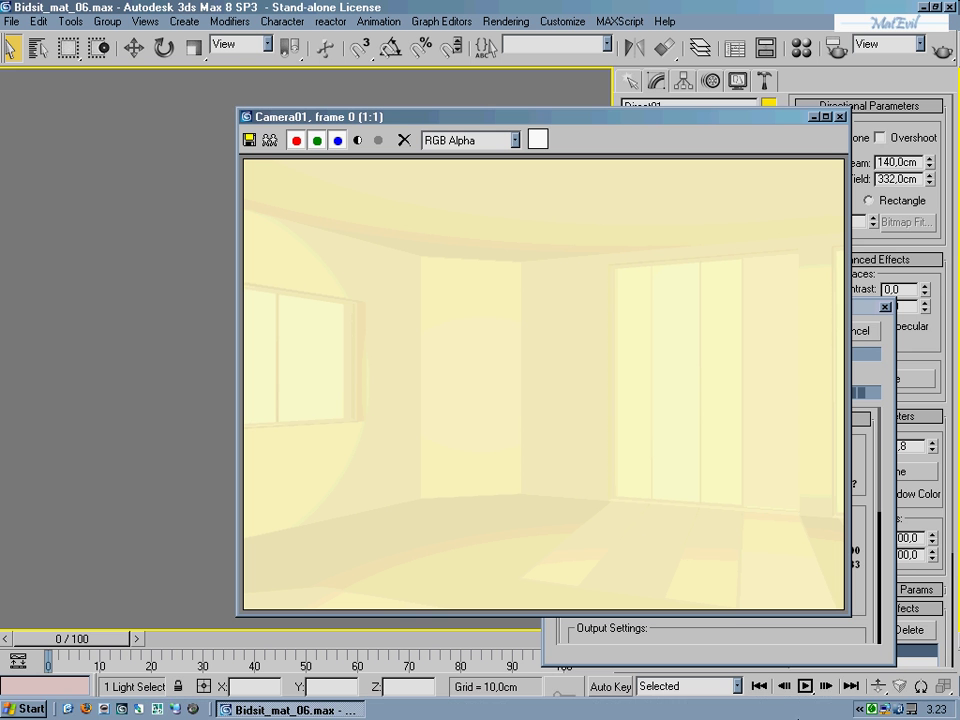
{"action": "right_click", "coordinate": [875, 710]}
{"action": "left_click", "coordinate": [829, 606]}
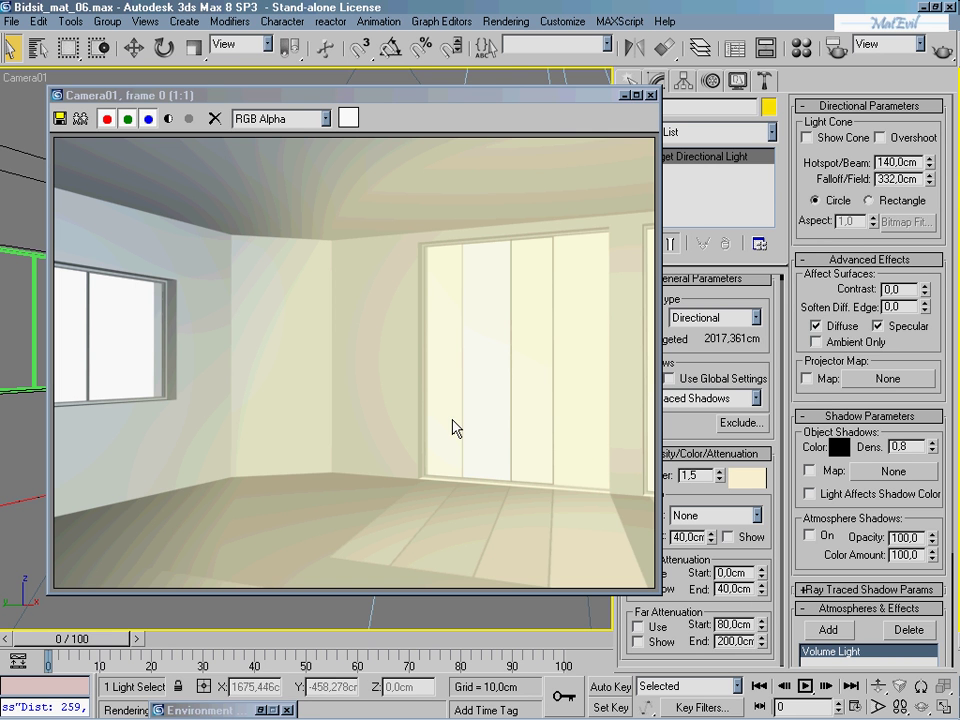
{"action": "left_click_drag", "start_coordinate": [883, 330], "coordinate": [862, 117]}
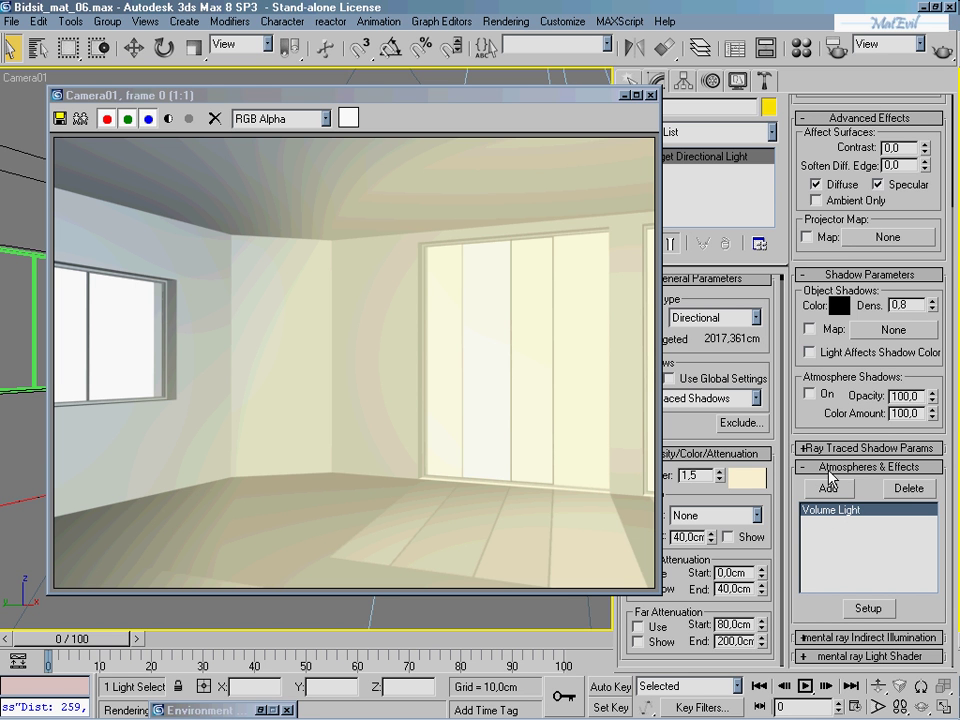
- Delete Direct01's Volume Light, clone the hazy frame, and re-render Camera01
{"action": "left_click", "coordinate": [909, 490]}
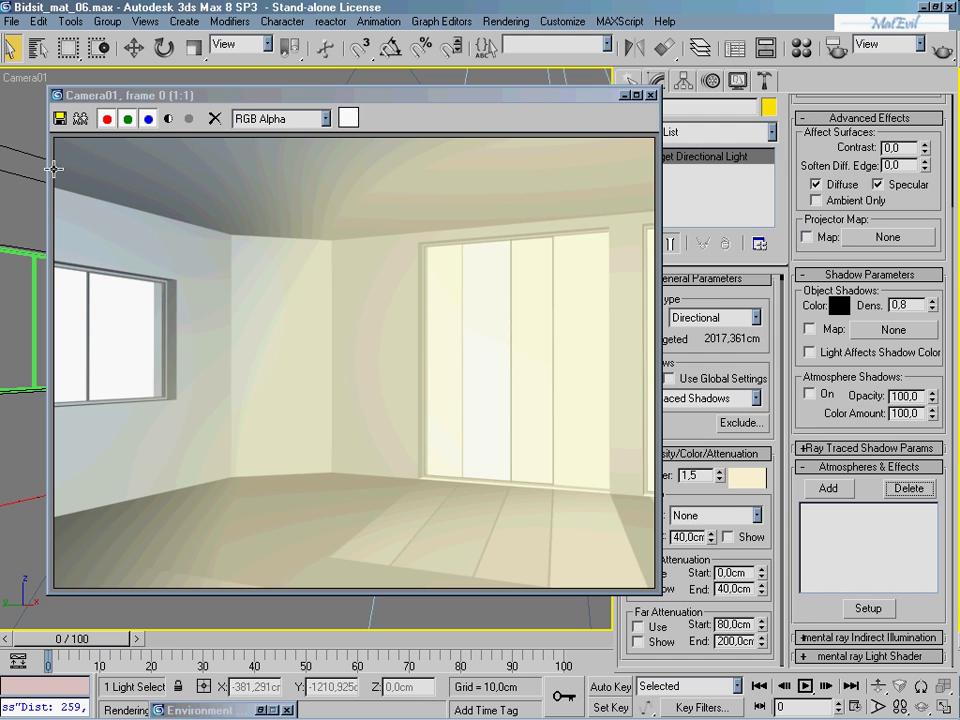
{"action": "left_click", "coordinate": [80, 118]}
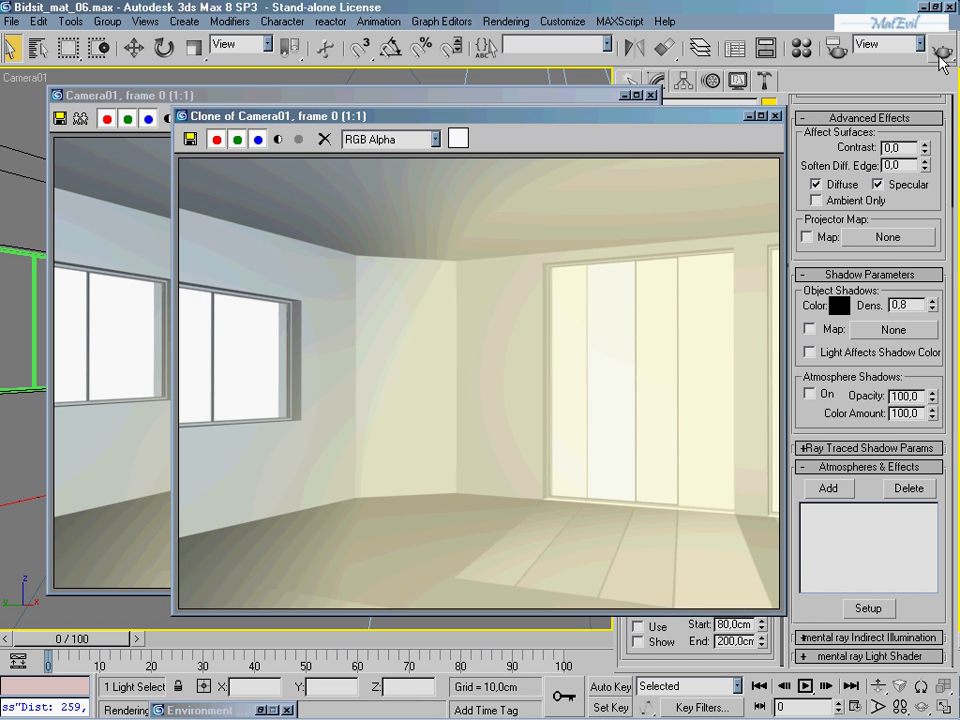
{"action": "key", "text": "F9"}
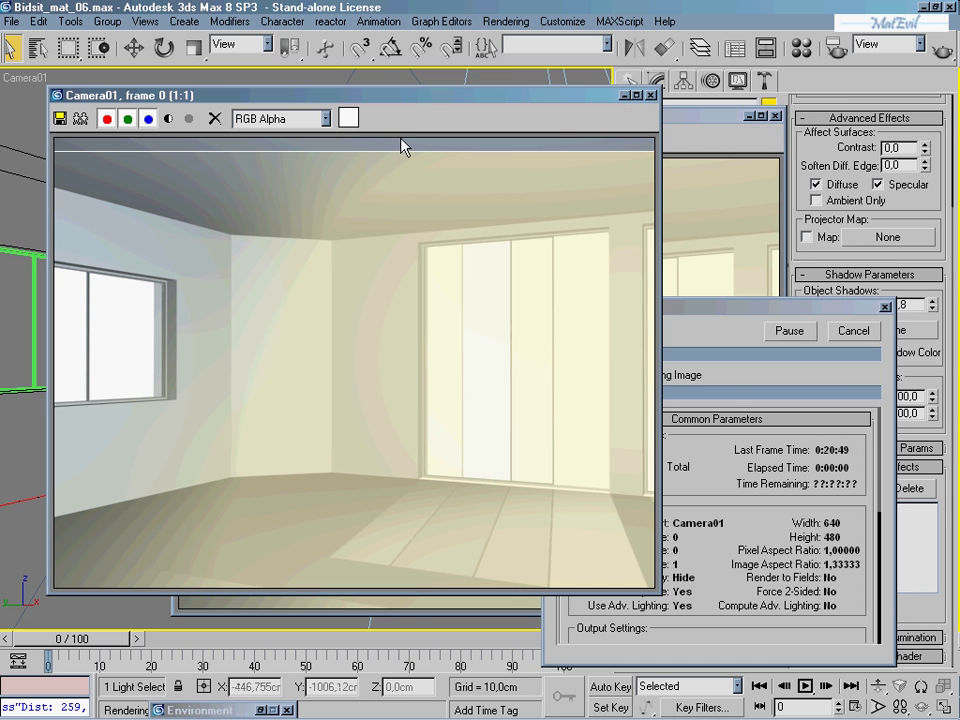